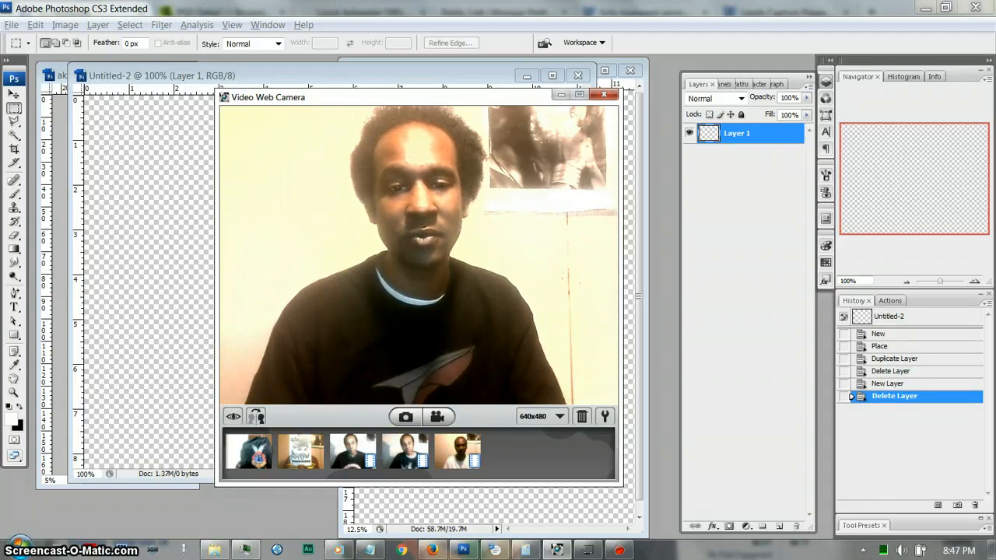
- Switch to Firefox and search the web for "brick" using Google
{"action": "left_click", "coordinate": [301, 76]}
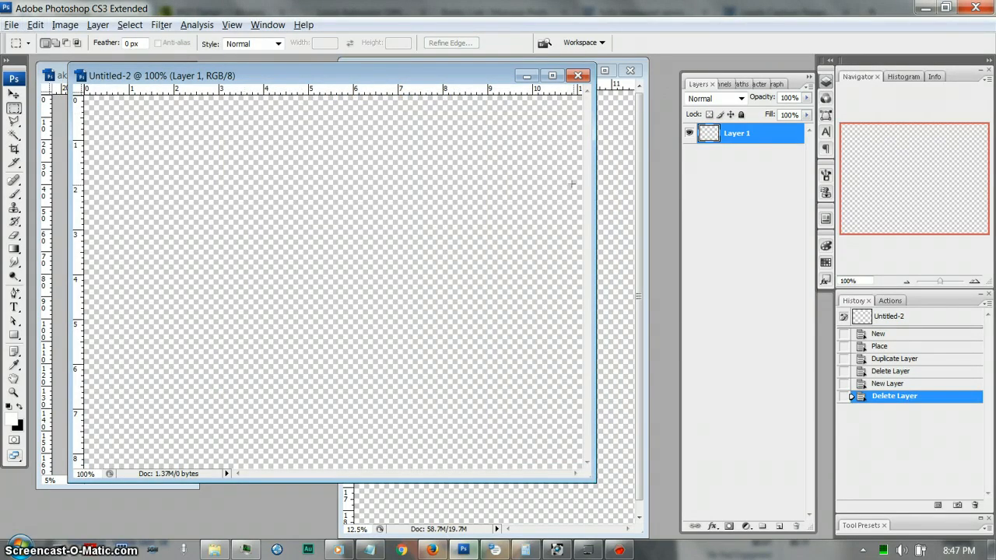
{"action": "left_click", "coordinate": [432, 550]}
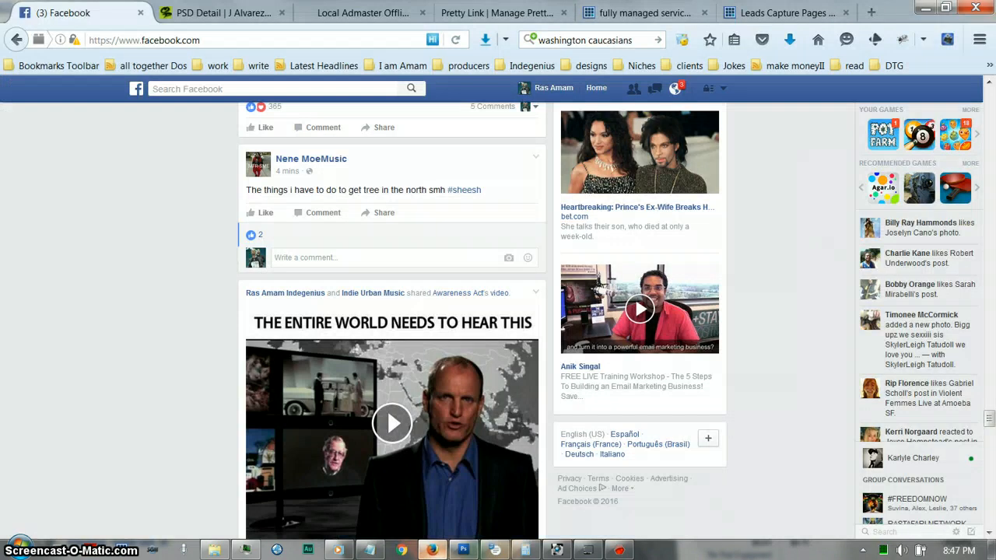
{"action": "left_click", "coordinate": [421, 39]}
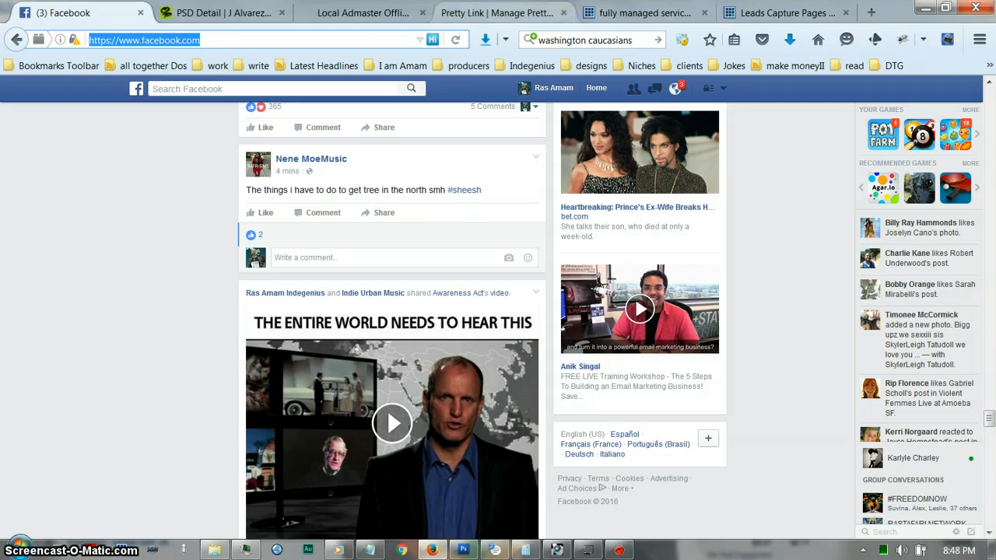
{"action": "left_click", "coordinate": [585, 40]}
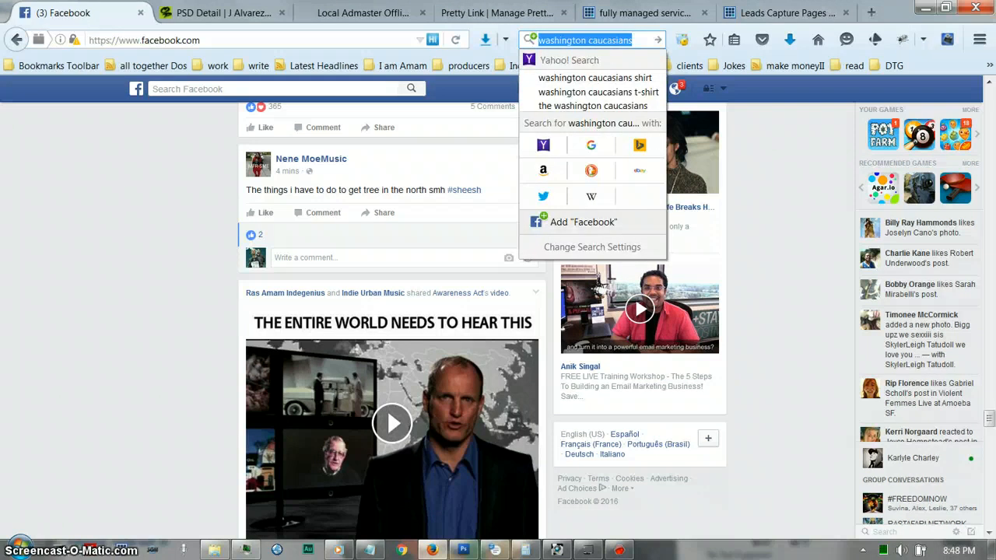
{"action": "type", "text": "brick"}
{"action": "key", "text": "Return"}
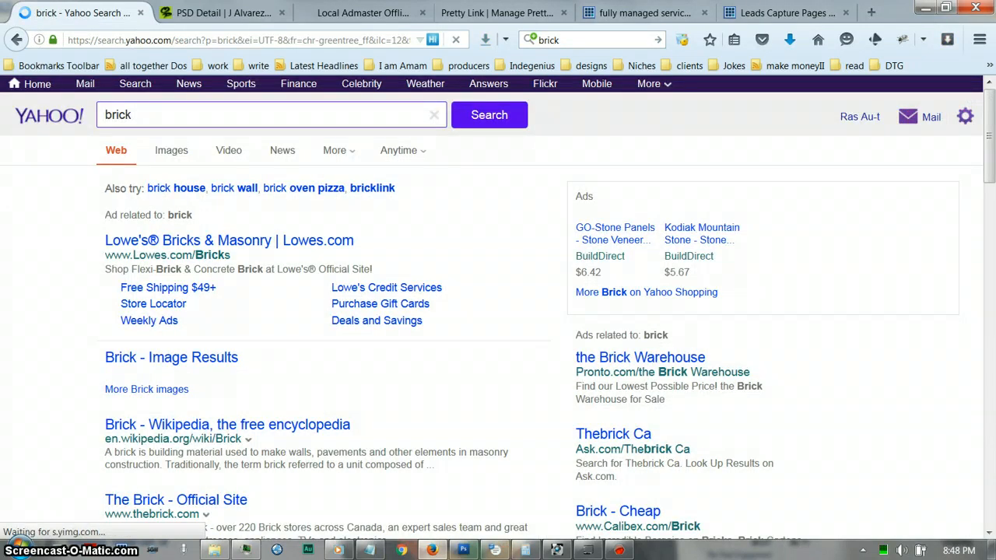
{"action": "left_click", "coordinate": [577, 40]}
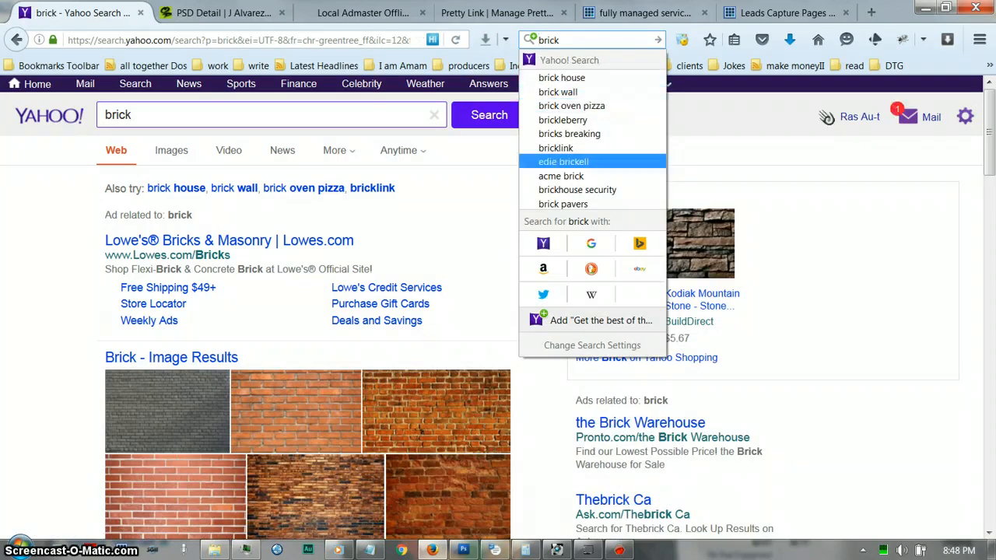
{"action": "left_click", "coordinate": [591, 244]}
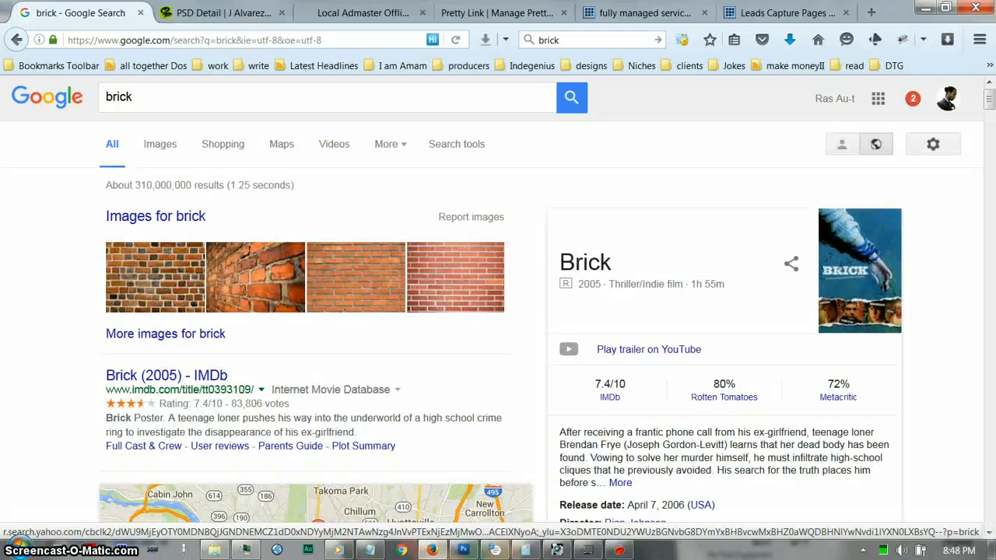
- Open the Wikipedia brick wall picture from the Google image results at full size, and return to the results
{"action": "left_click", "coordinate": [155, 217]}
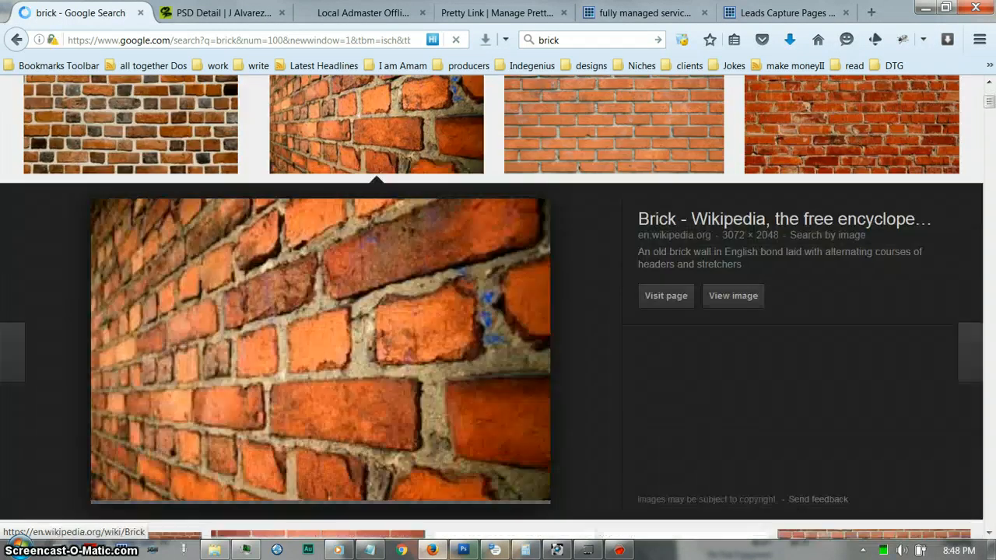
{"action": "left_click", "coordinate": [377, 290]}
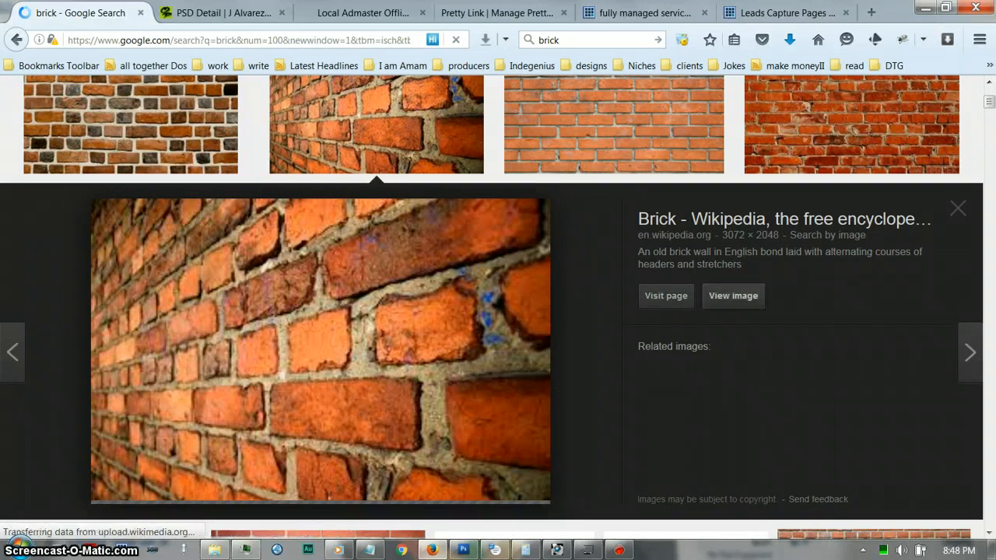
{"action": "left_click", "coordinate": [733, 296]}
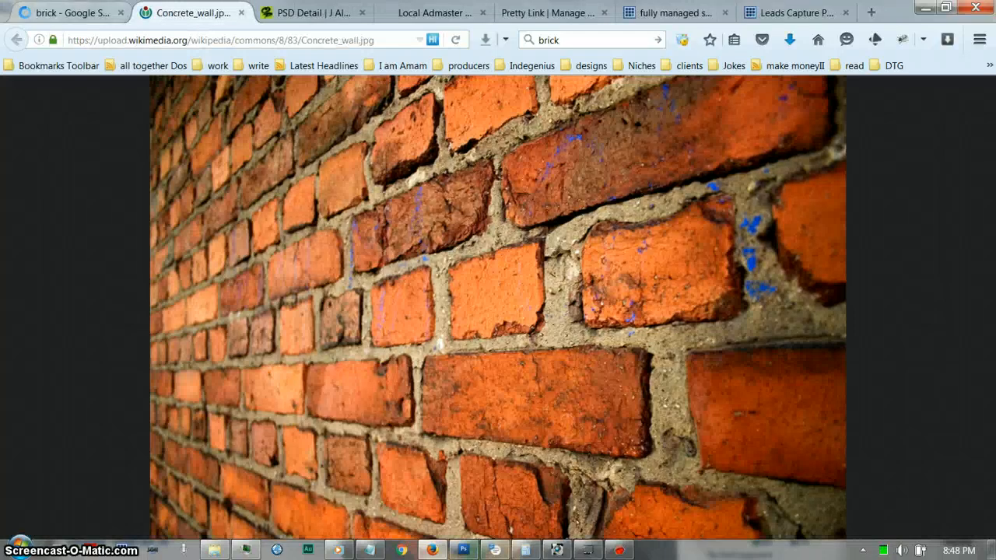
{"action": "left_click", "coordinate": [73, 13]}
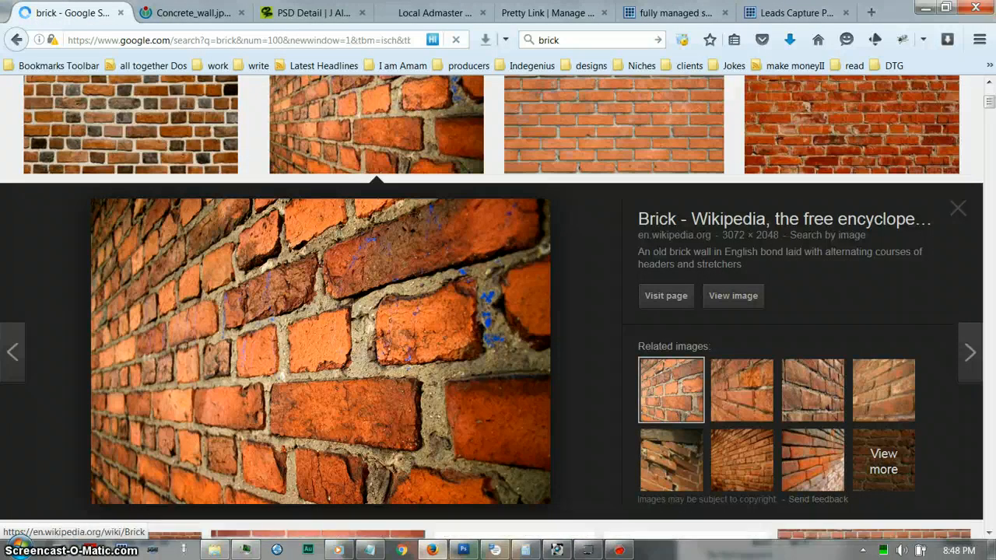
- Switch to Photoshop, start placing a file in Untitled-2, and browse up to the root of Seagate Expansion Drive (F:)
{"action": "left_click", "coordinate": [464, 550]}
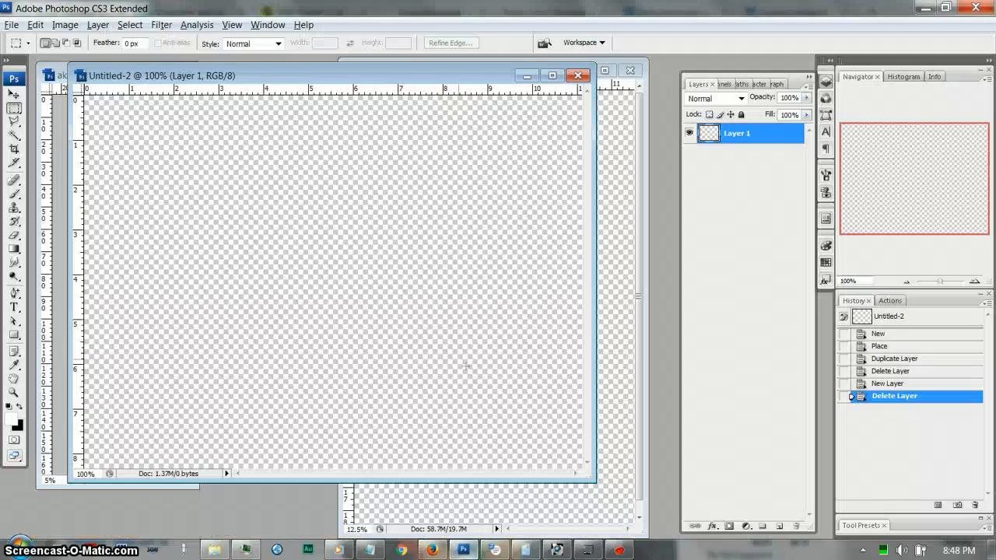
{"action": "left_click", "coordinate": [12, 25]}
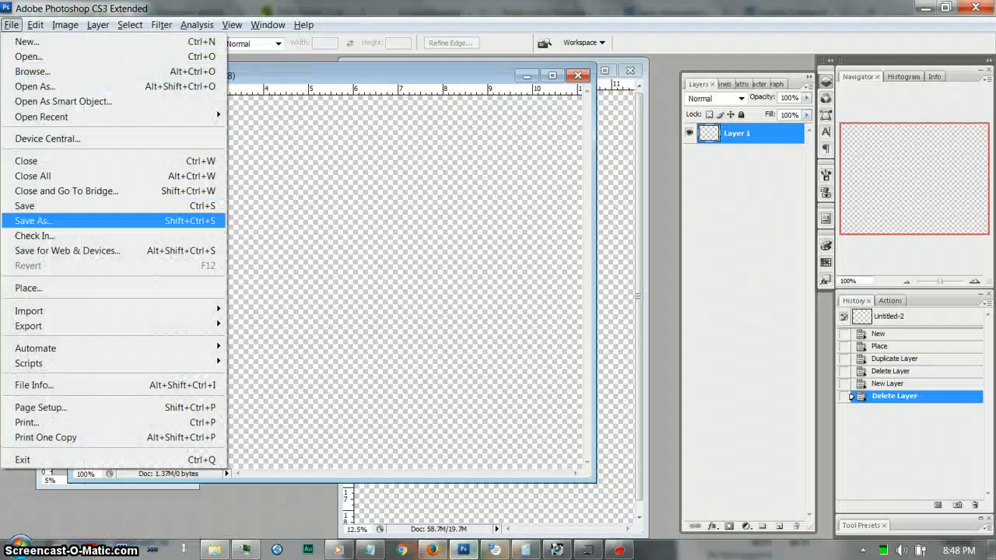
{"action": "left_click", "coordinate": [28, 287]}
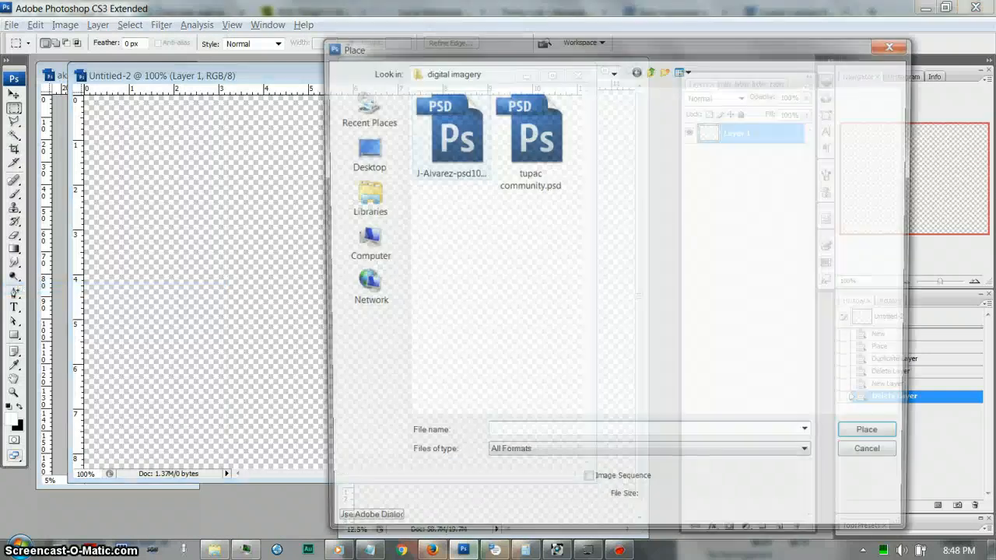
{"action": "left_click", "coordinate": [652, 69]}
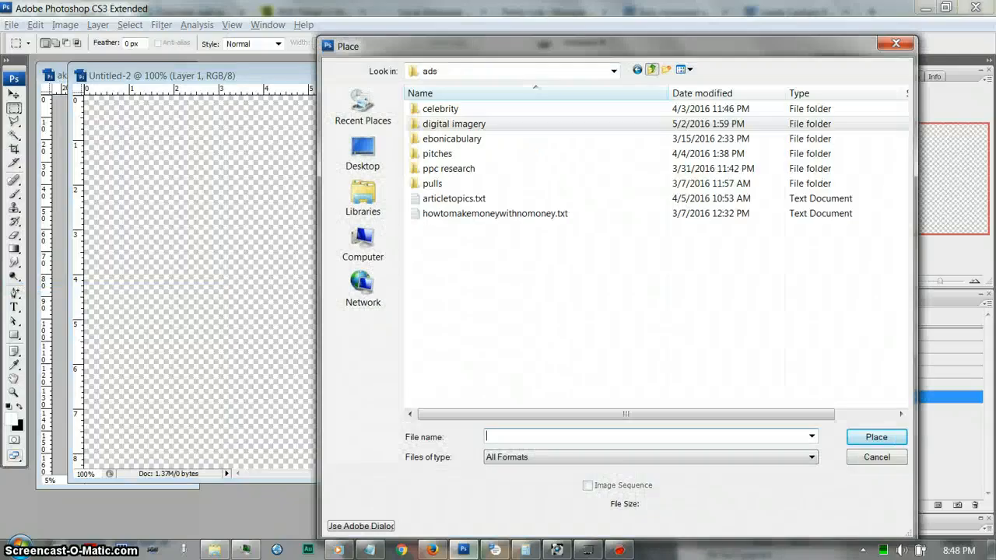
{"action": "left_click", "coordinate": [651, 69]}
{"action": "left_click", "coordinate": [651, 69]}
{"action": "left_click", "coordinate": [651, 69]}
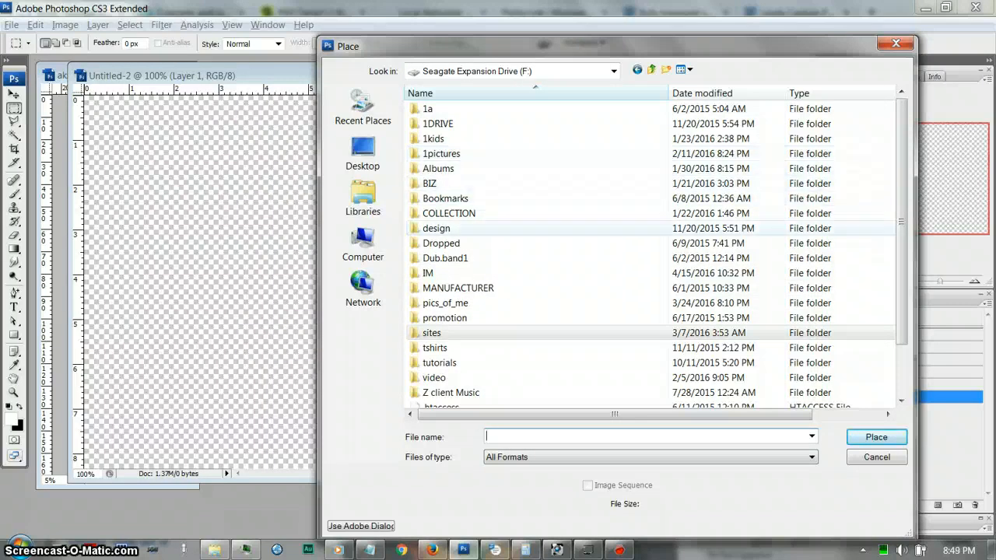
- Browse into the design folder, its stock subfolder and the backdrops folder inside that
{"action": "left_click", "coordinate": [436, 228]}
{"action": "double_click", "coordinate": [436, 229]}
{"action": "scroll", "coordinate": [445, 291], "scroll_direction": "down", "scroll_amount": 1}
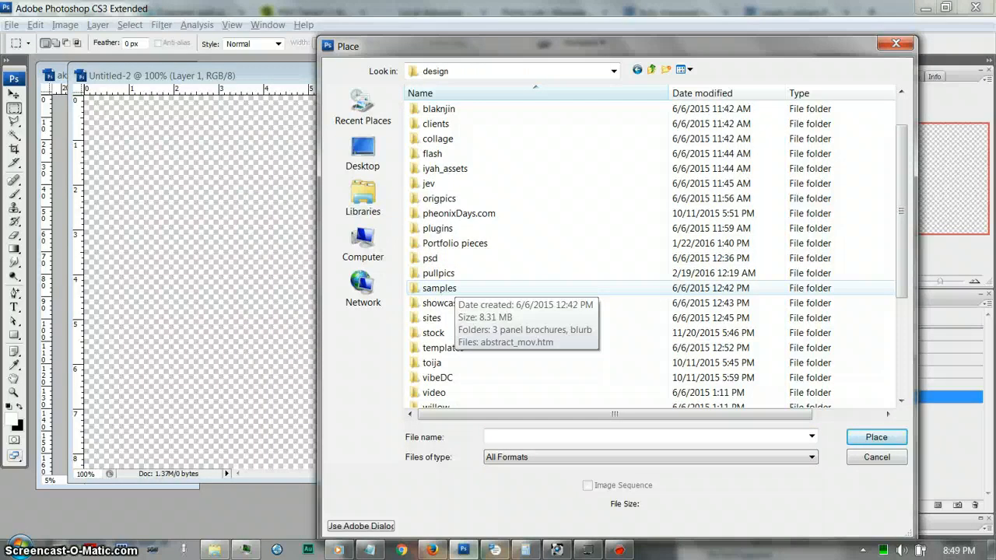
{"action": "double_click", "coordinate": [433, 333]}
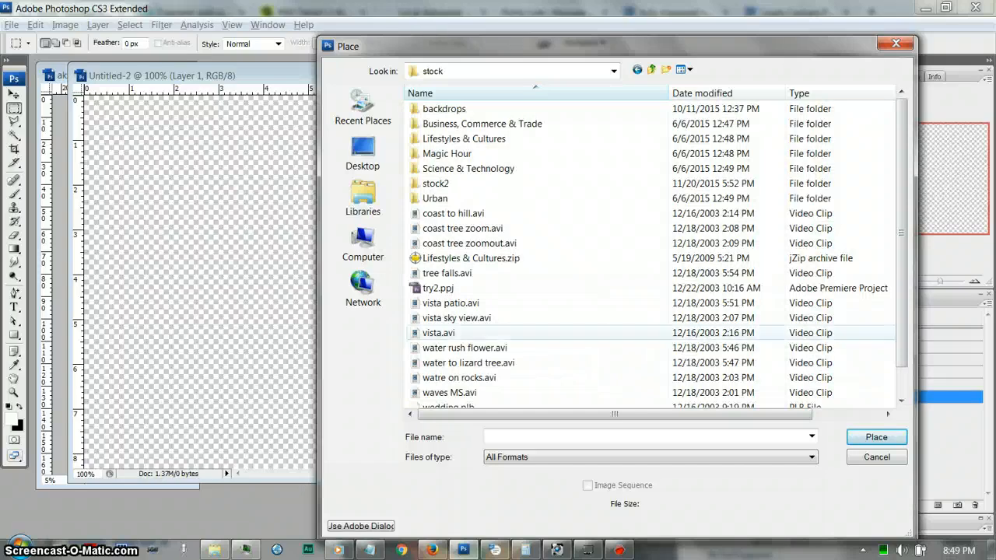
{"action": "double_click", "coordinate": [444, 109]}
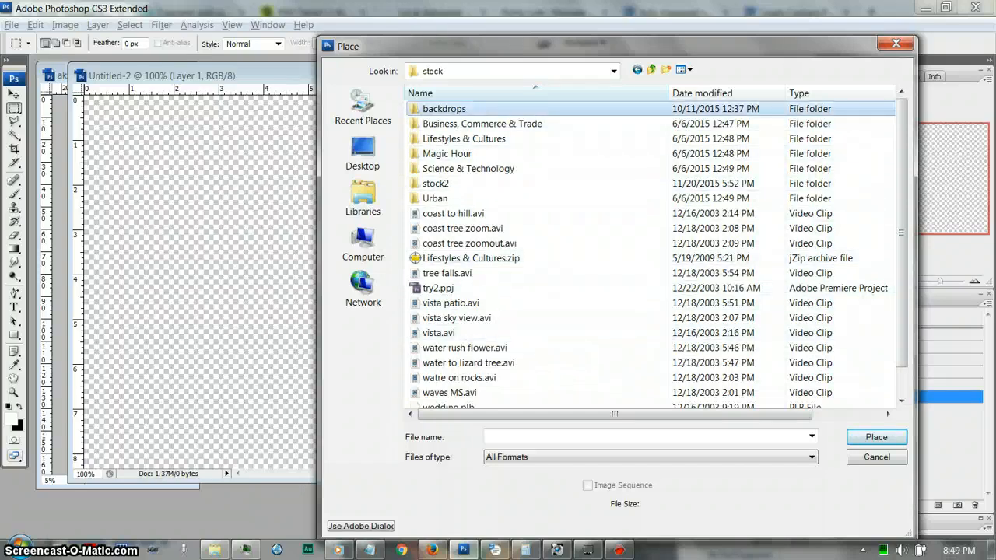
- Find bkdrp_confetti20.tif among the backdrops and place it in the document
{"action": "scroll", "coordinate": [444, 109], "scroll_direction": "down", "scroll_amount": 2}
{"action": "scroll", "coordinate": [657, 253], "scroll_direction": "down", "scroll_amount": 15}
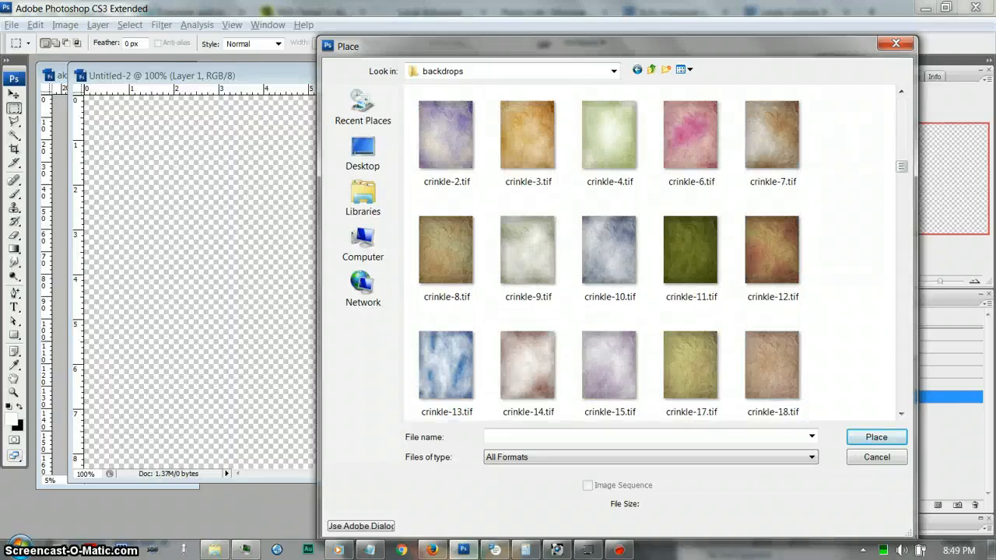
{"action": "scroll", "coordinate": [666, 173], "scroll_direction": "down", "scroll_amount": 10}
{"action": "scroll", "coordinate": [667, 174], "scroll_direction": "up", "scroll_amount": 10}
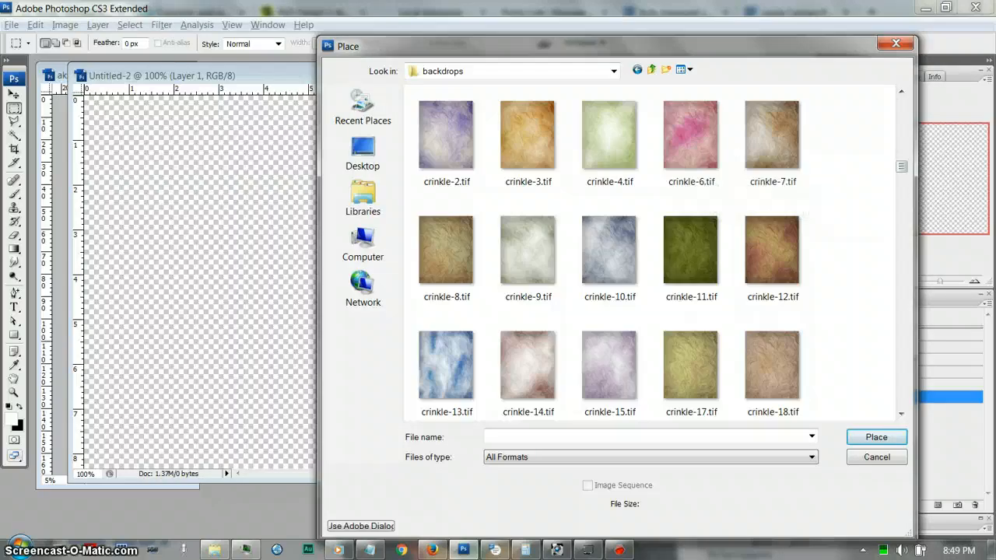
{"action": "scroll", "coordinate": [666, 174], "scroll_direction": "up", "scroll_amount": 5}
{"action": "scroll", "coordinate": [666, 173], "scroll_direction": "up", "scroll_amount": 3}
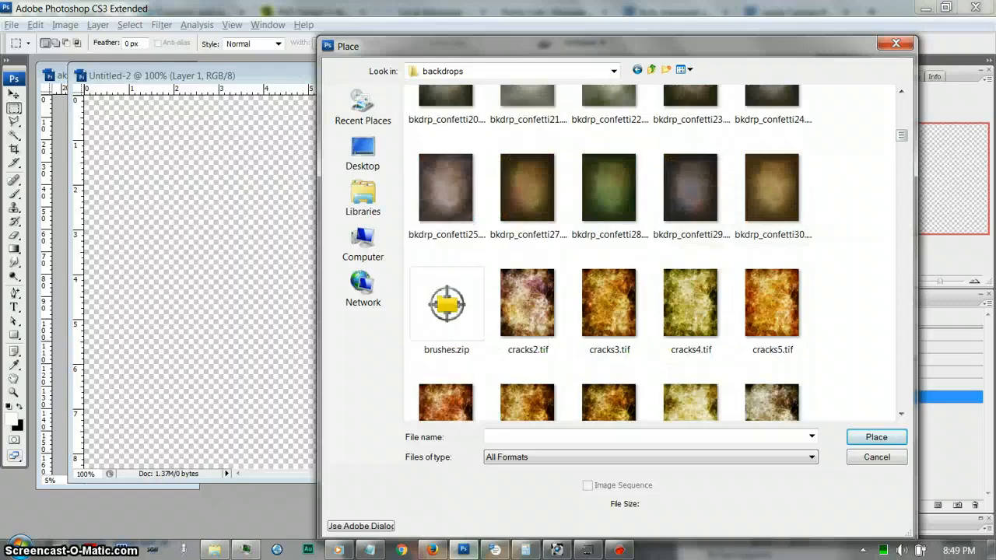
{"action": "scroll", "coordinate": [690, 187], "scroll_direction": "up", "scroll_amount": 3}
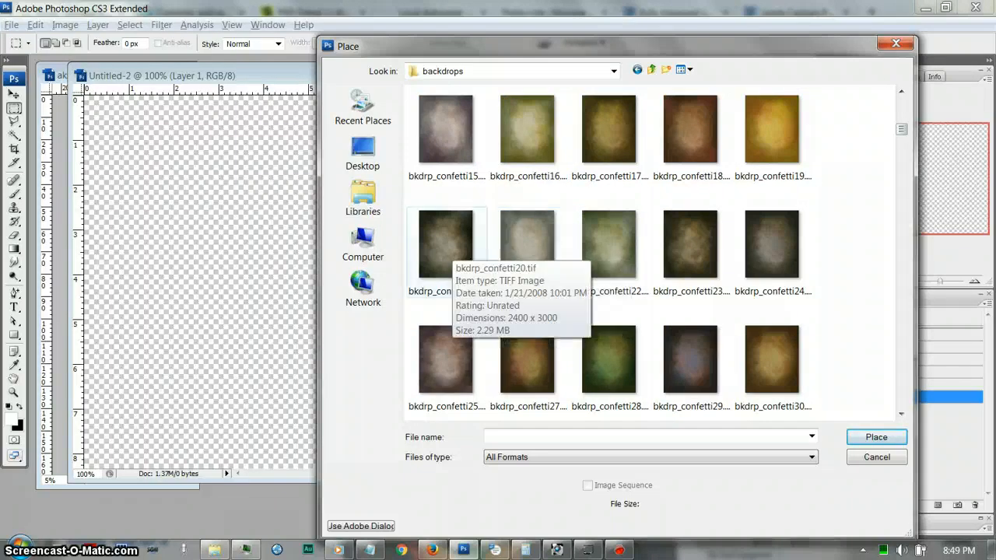
{"action": "left_click", "coordinate": [445, 245]}
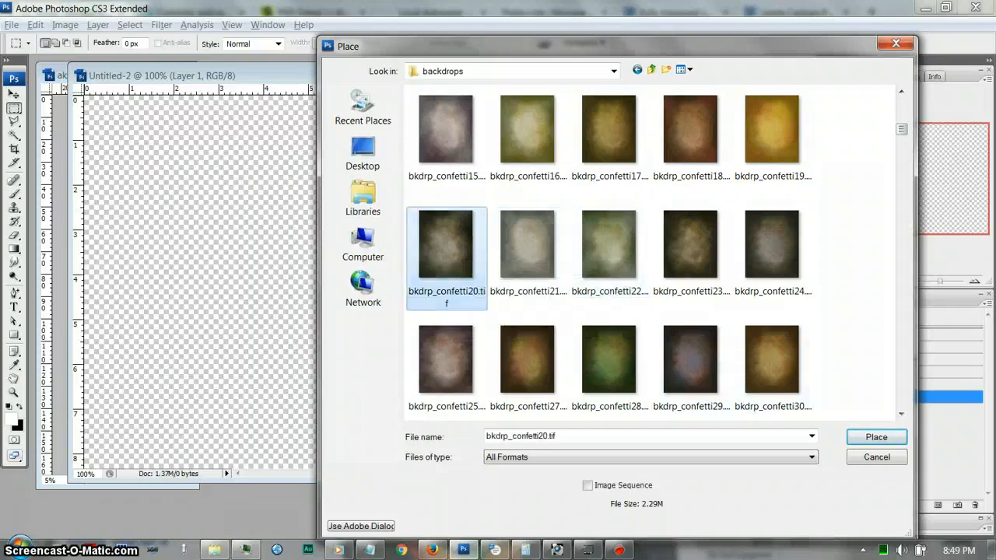
{"action": "left_click", "coordinate": [876, 436]}
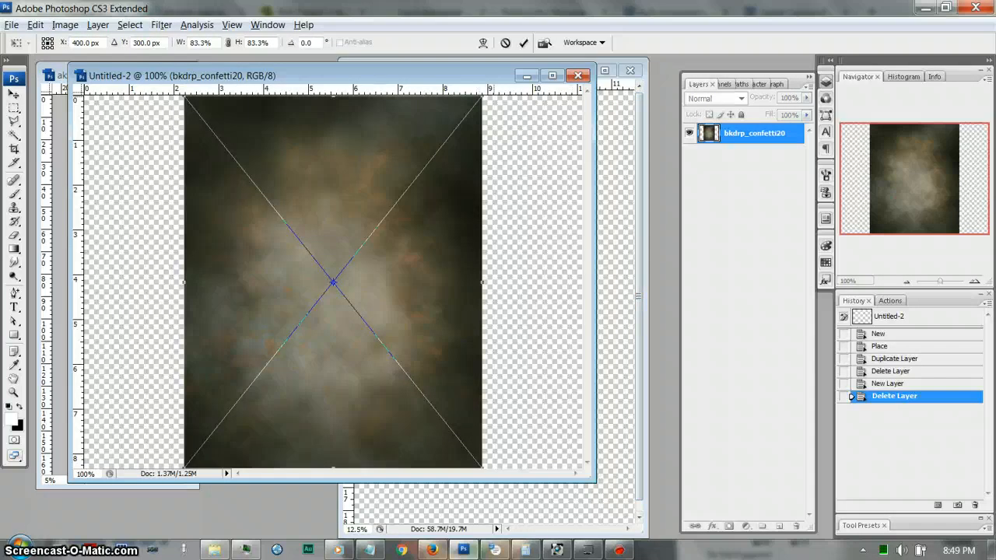
- Rotate the placed backdrop 90 degrees and scale it proportionally to about 112.5% so it fills the canvas
{"action": "left_click_drag", "start_coordinate": [498, 105], "coordinate": [509, 447]}
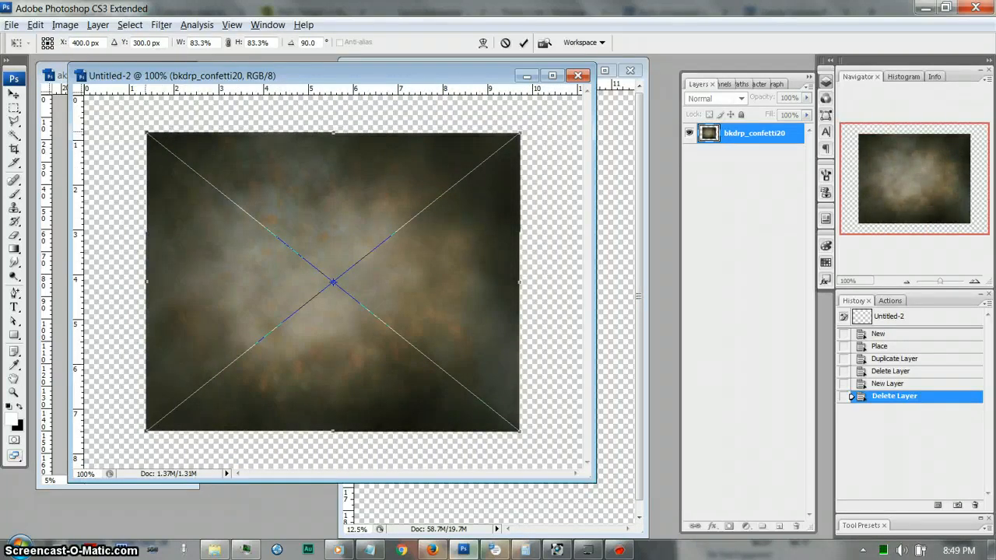
{"action": "left_click_drag", "start_coordinate": [520, 431], "coordinate": [585, 483]}
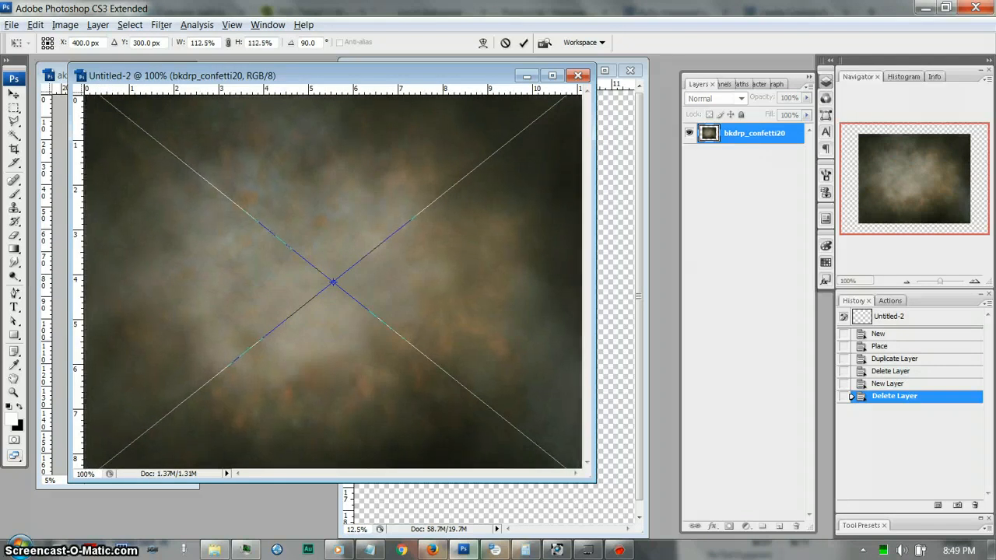
{"action": "key", "text": "Return"}
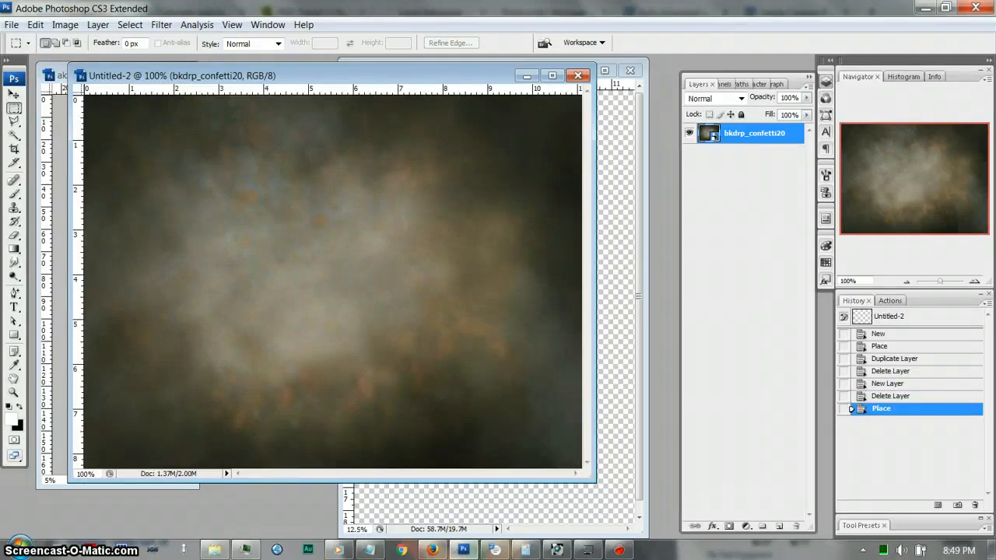
- Switch to Firefox and copy the full-size Concrete_wall.jpg brick image
{"action": "key", "text": "alt+Tab"}
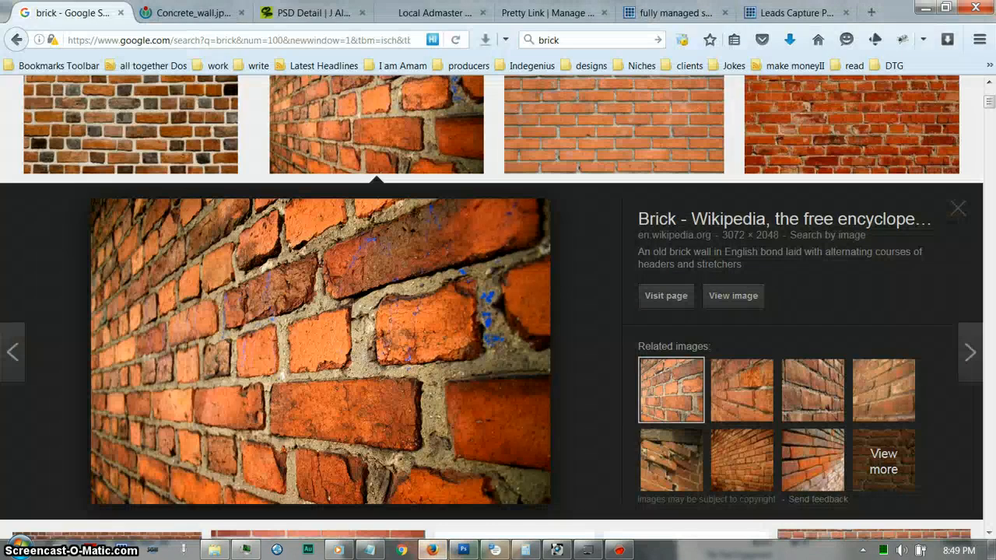
{"action": "left_click", "coordinate": [193, 13]}
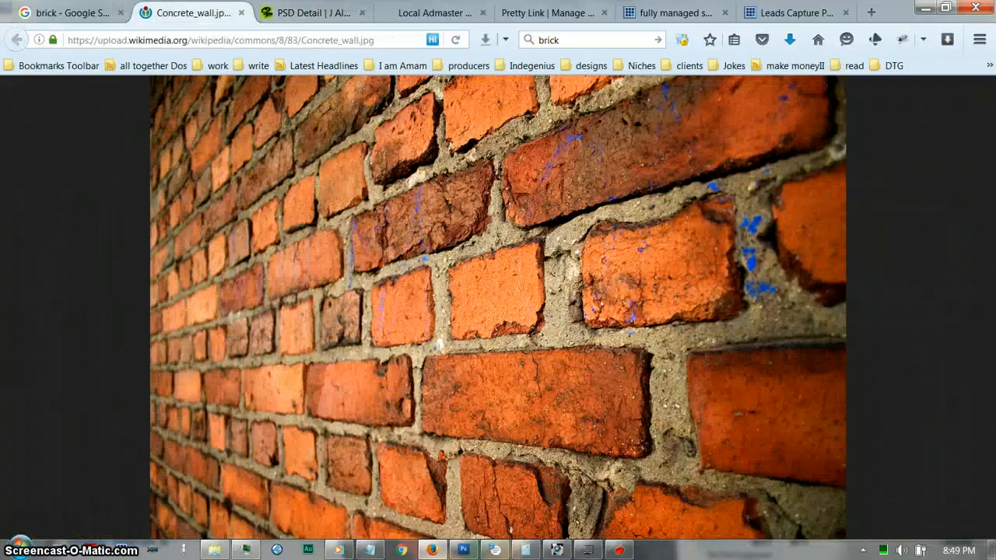
{"action": "right_click", "coordinate": [440, 220]}
{"action": "left_click", "coordinate": [482, 228]}
- Switch back to Photoshop and paste the copied brick image onto a new layer above the backdrop
{"action": "key", "text": "alt+Tab"}
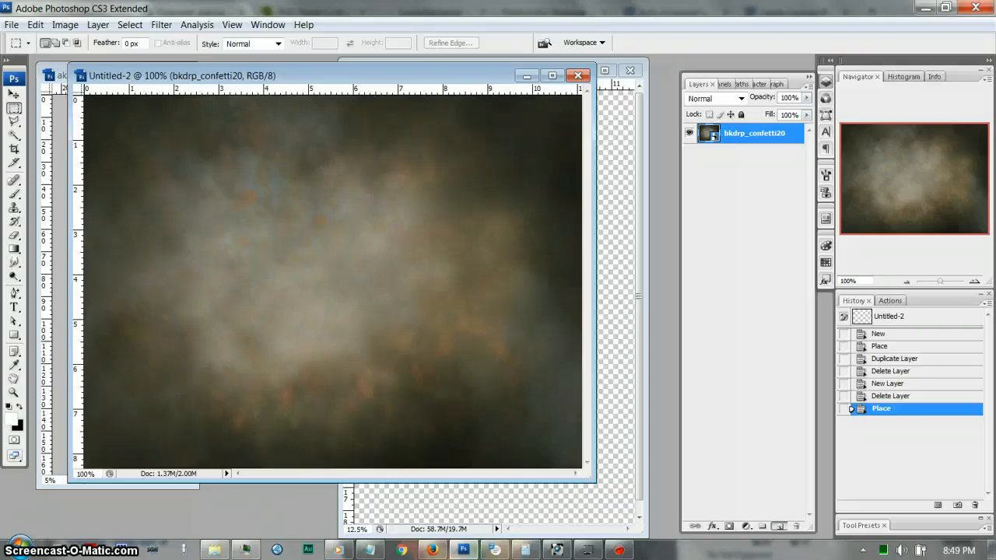
{"action": "left_click", "coordinate": [778, 526]}
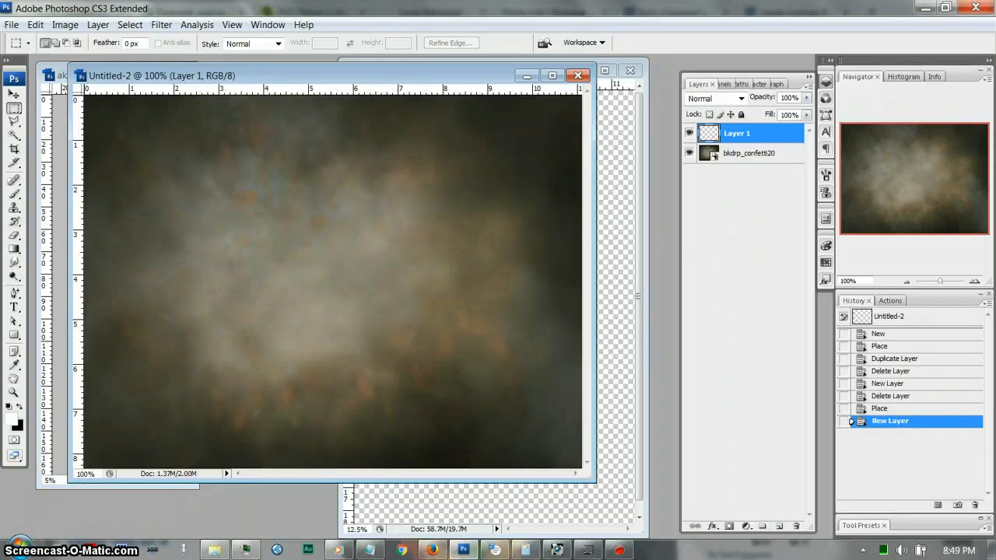
{"action": "key", "text": "ctrl+v"}
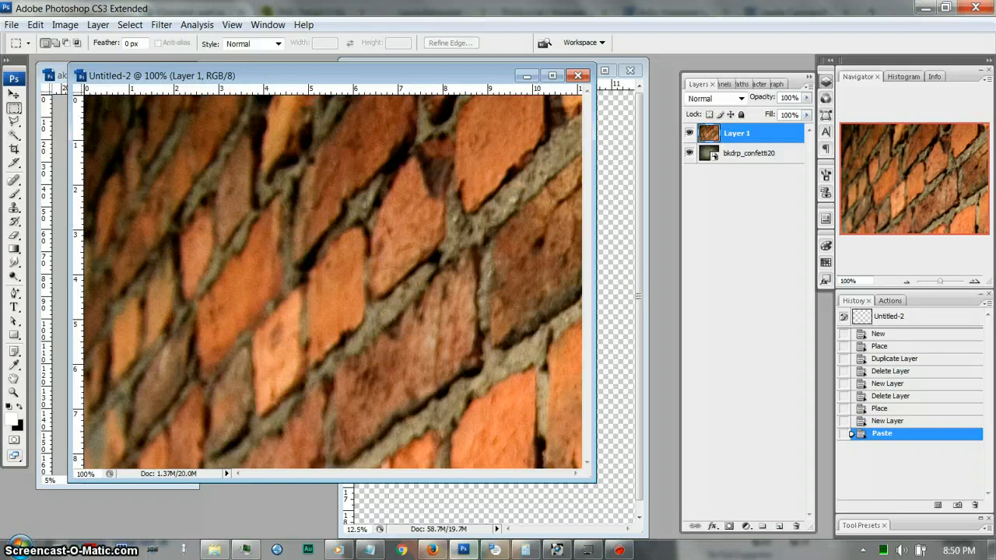
{"action": "key", "text": "ctrl+t"}
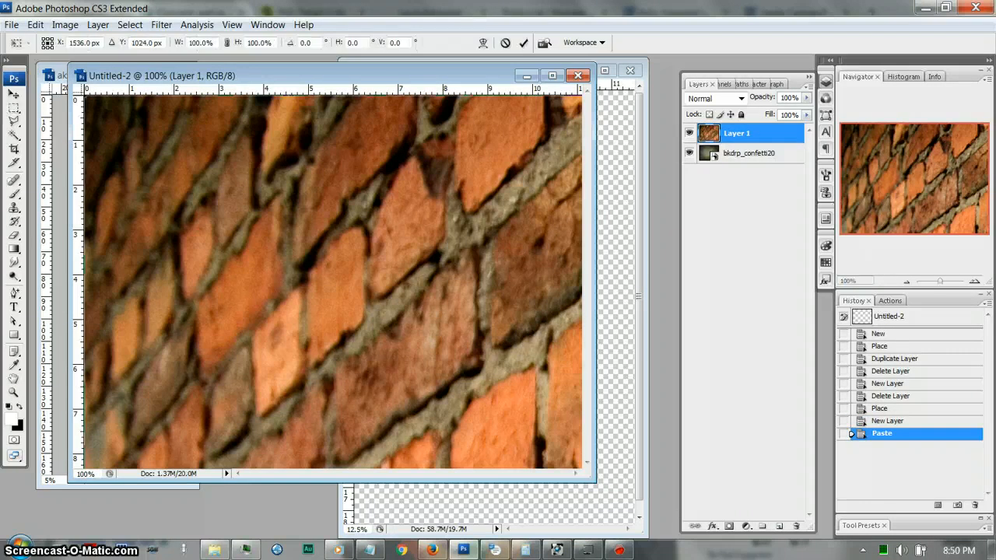
{"action": "key", "text": "Escape"}
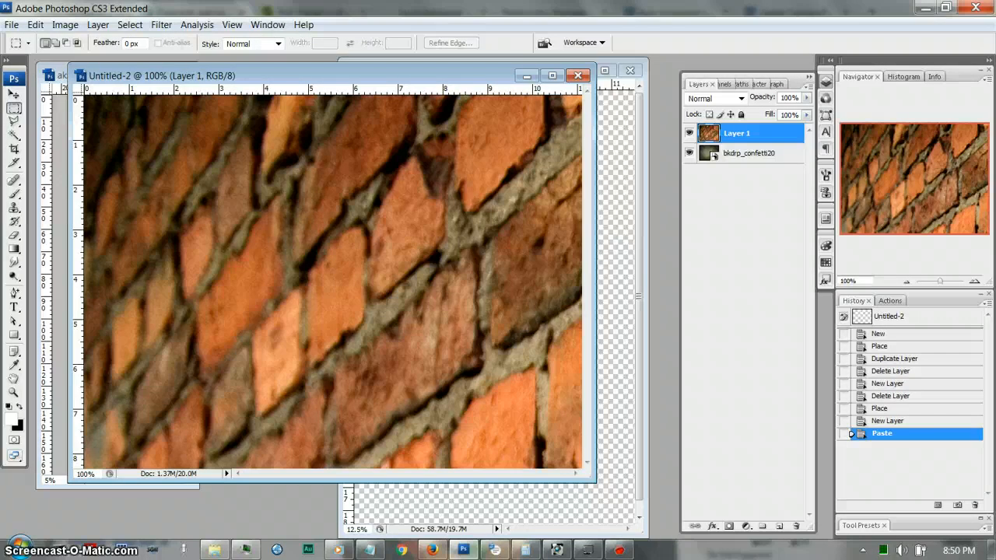
- Convert the pasted brick layer to a smart object and scale it proportionally to about 29.5% so it covers the canvas
{"action": "right_click", "coordinate": [769, 134]}
{"action": "left_click", "coordinate": [841, 213]}
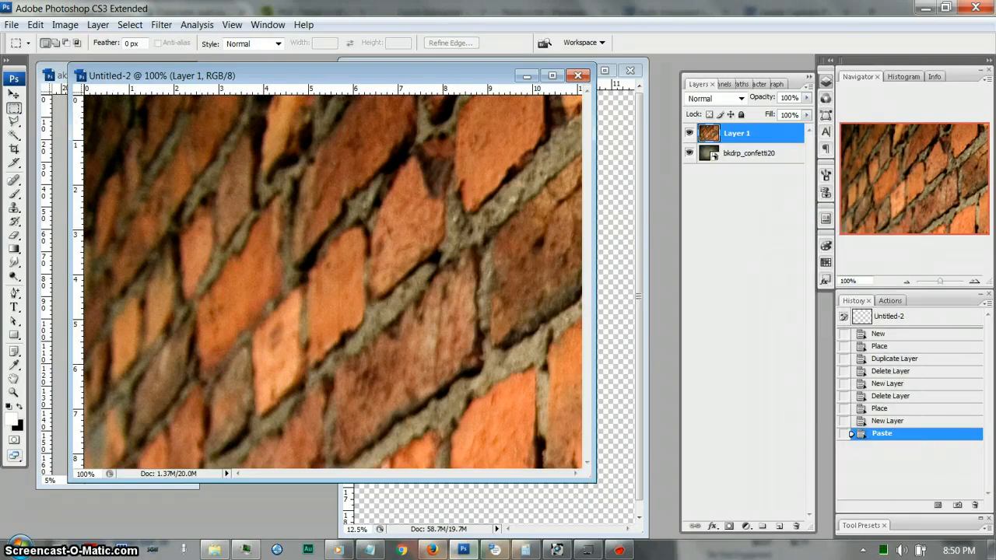
{"action": "key", "text": "ctrl+t"}
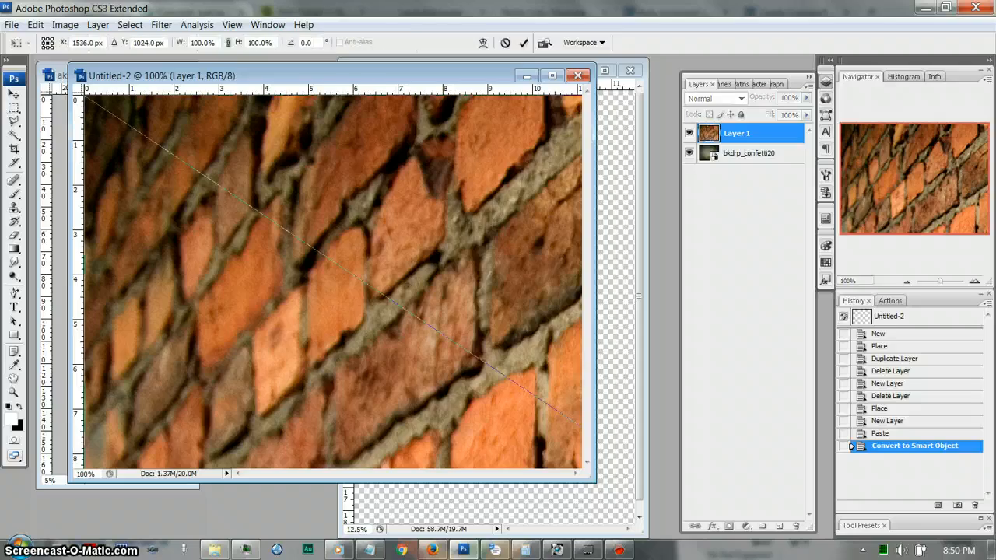
{"action": "key", "text": "ctrl+0"}
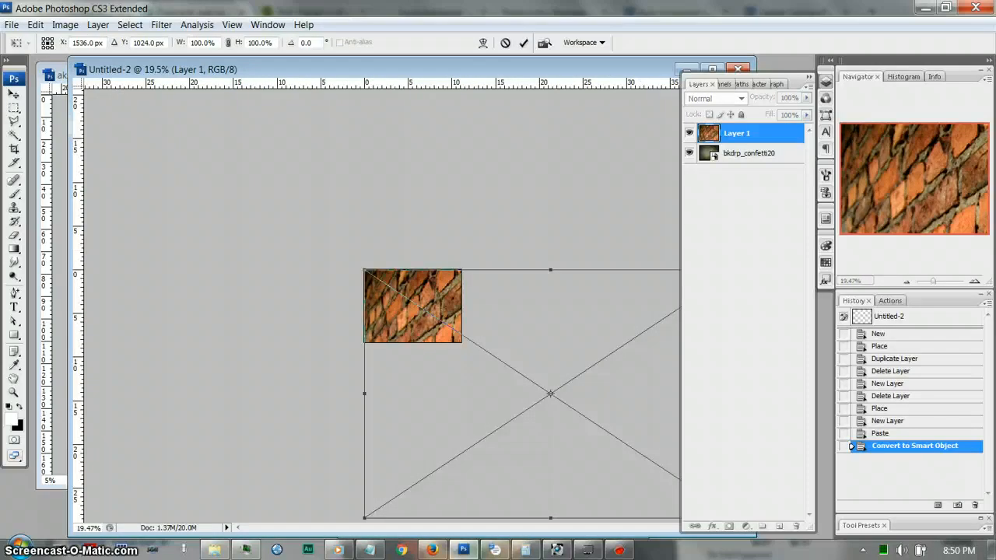
{"action": "key", "text": "F7"}
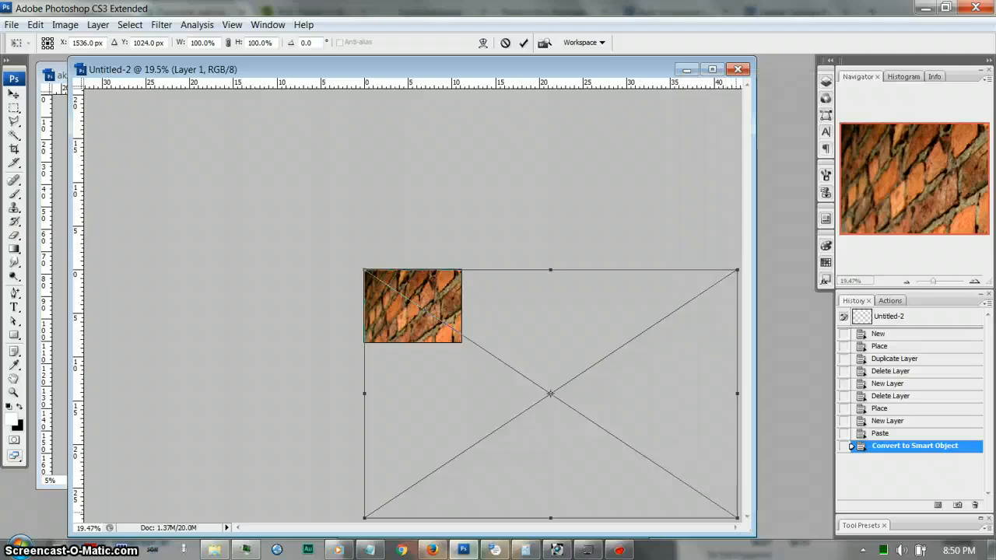
{"action": "left_click_drag", "start_coordinate": [737, 518], "coordinate": [474, 342]}
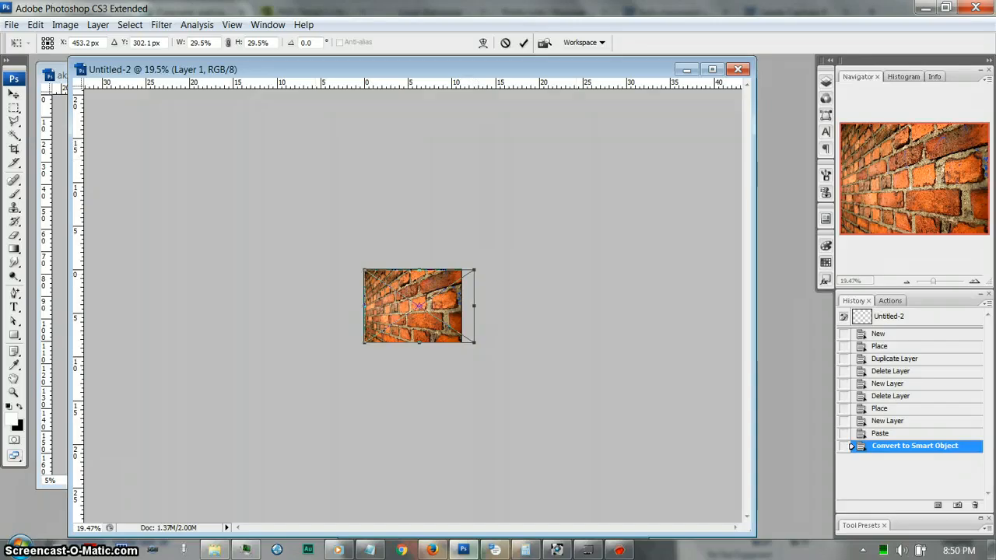
{"action": "left_click", "coordinate": [14, 94]}
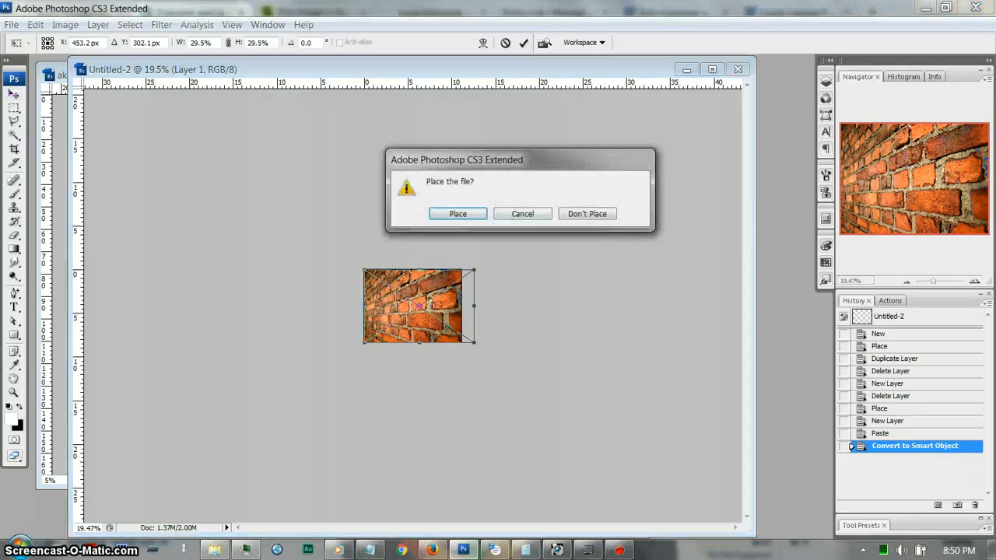
{"action": "left_click", "coordinate": [457, 214]}
{"action": "key", "text": "ctrl+0"}
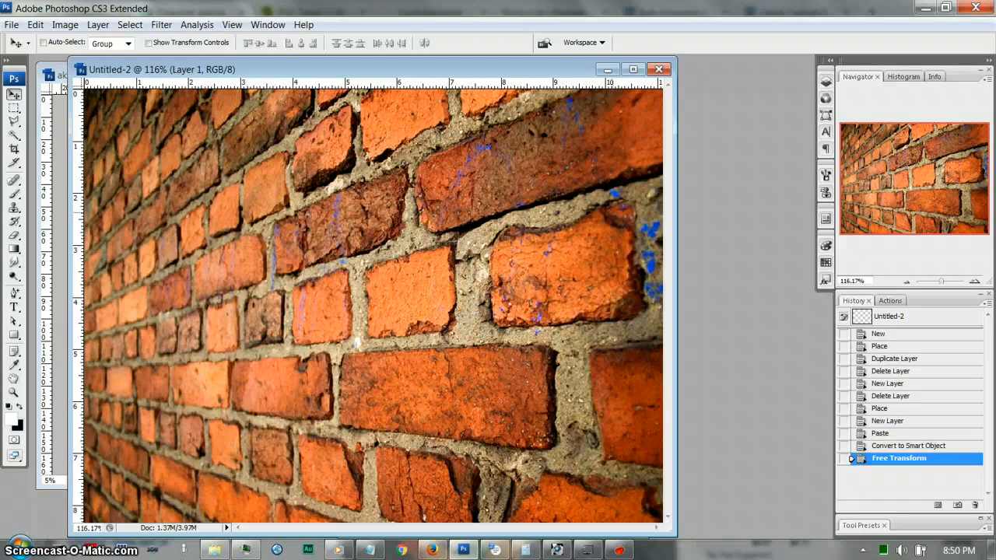
- Hide the brick layer and add a new empty layer directly above the bkdrp_confetti20 backdrop
{"action": "key", "text": "F7"}
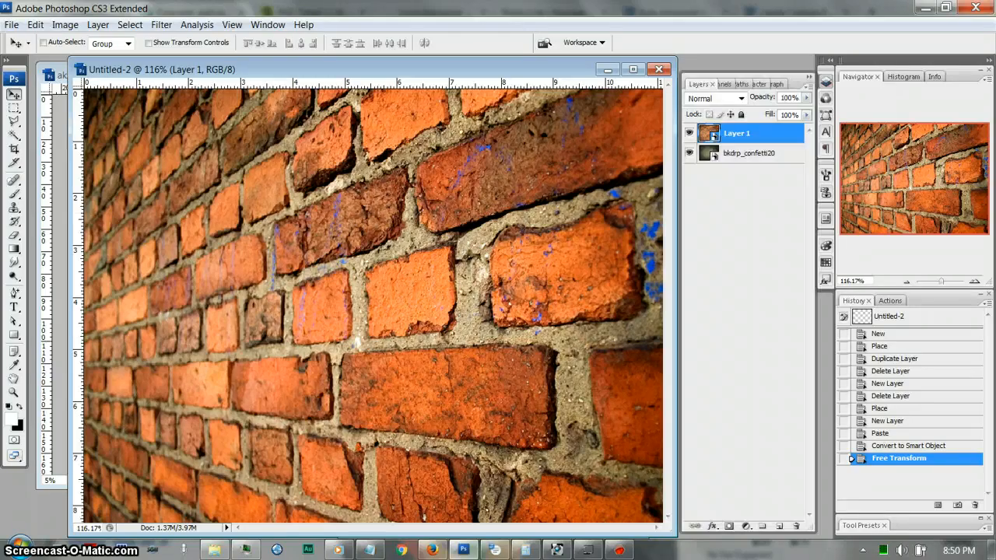
{"action": "left_click", "coordinate": [688, 133]}
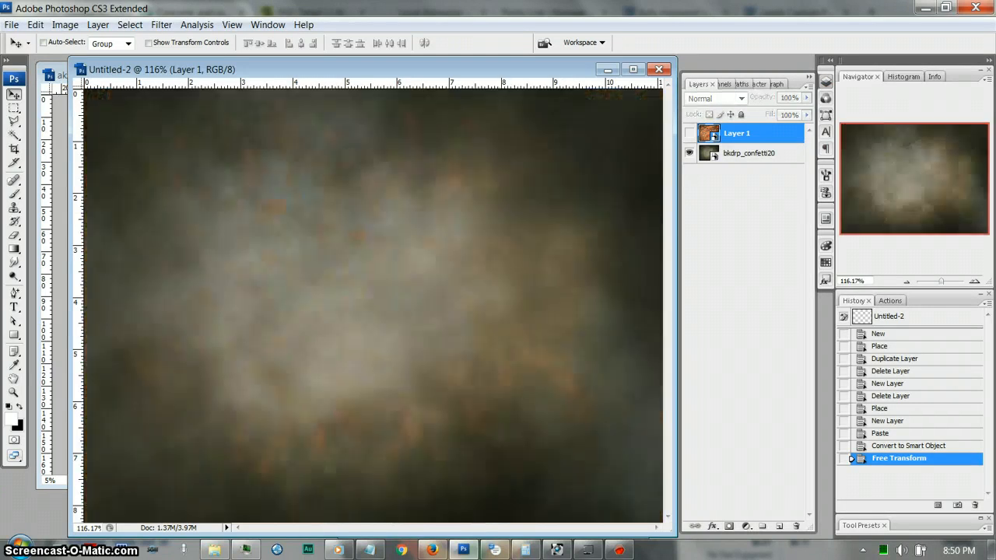
{"action": "left_click", "coordinate": [754, 153]}
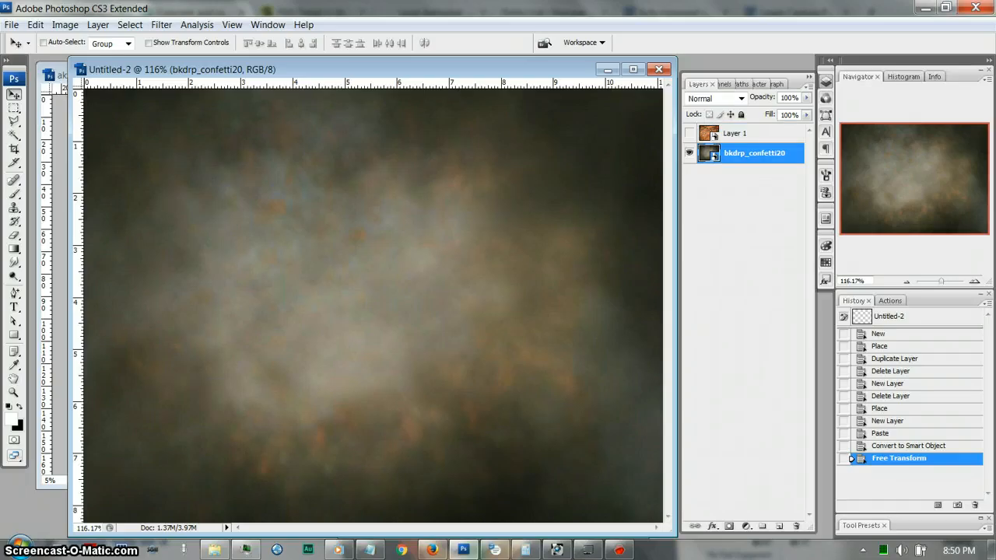
{"action": "left_click", "coordinate": [779, 526]}
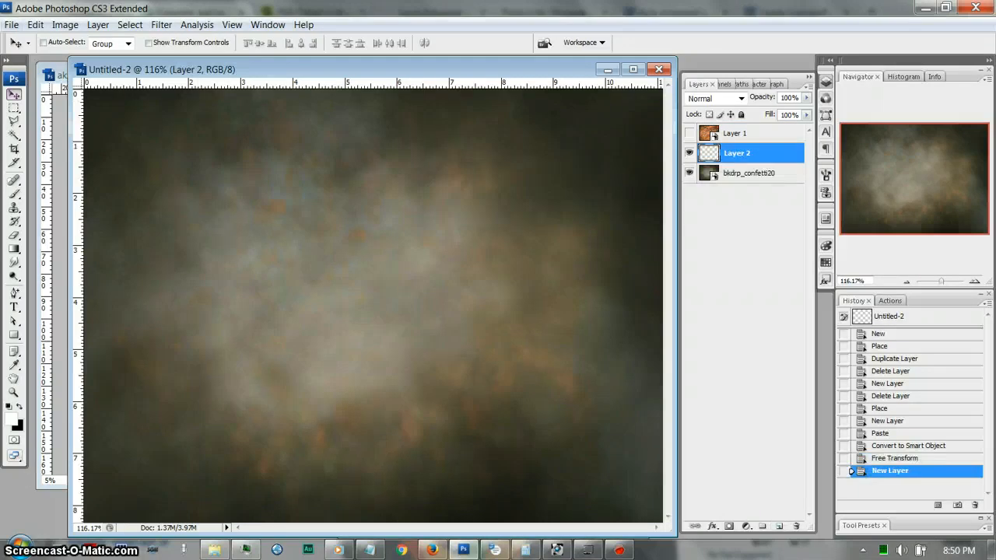
- Choose the 750 px burst-shaped preset from the brush library for the Brush tool
{"action": "left_click", "coordinate": [14, 194]}
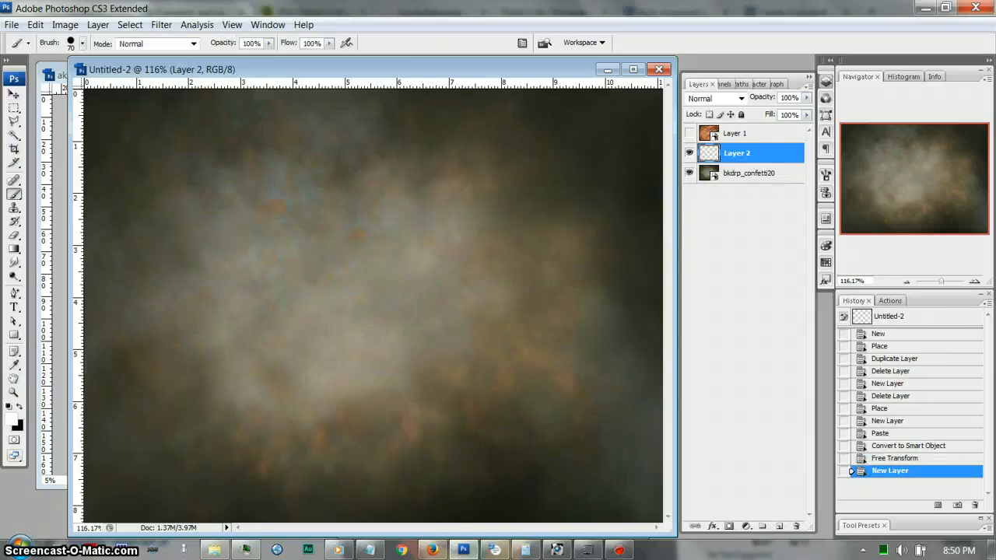
{"action": "left_click", "coordinate": [83, 44]}
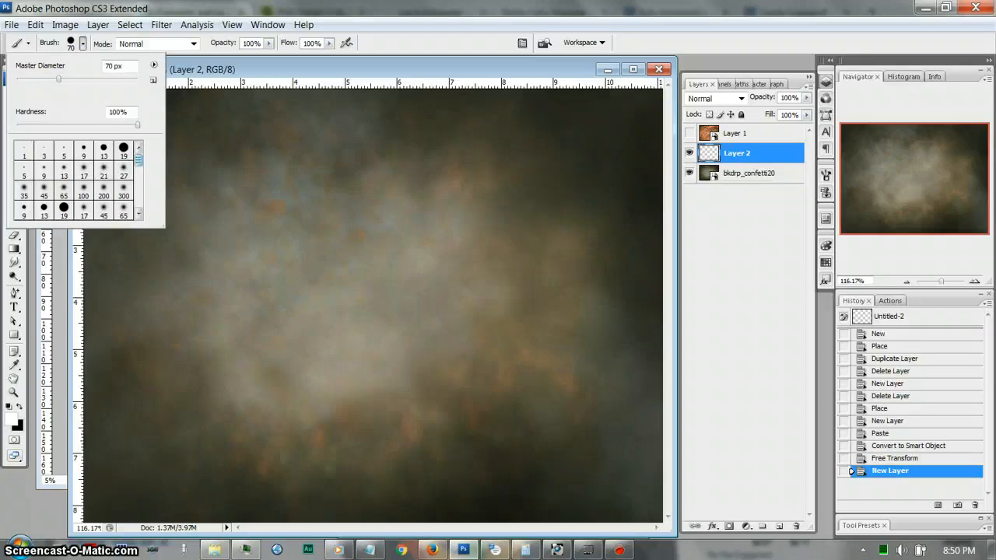
{"action": "scroll", "coordinate": [78, 180], "scroll_direction": "down", "scroll_amount": 5}
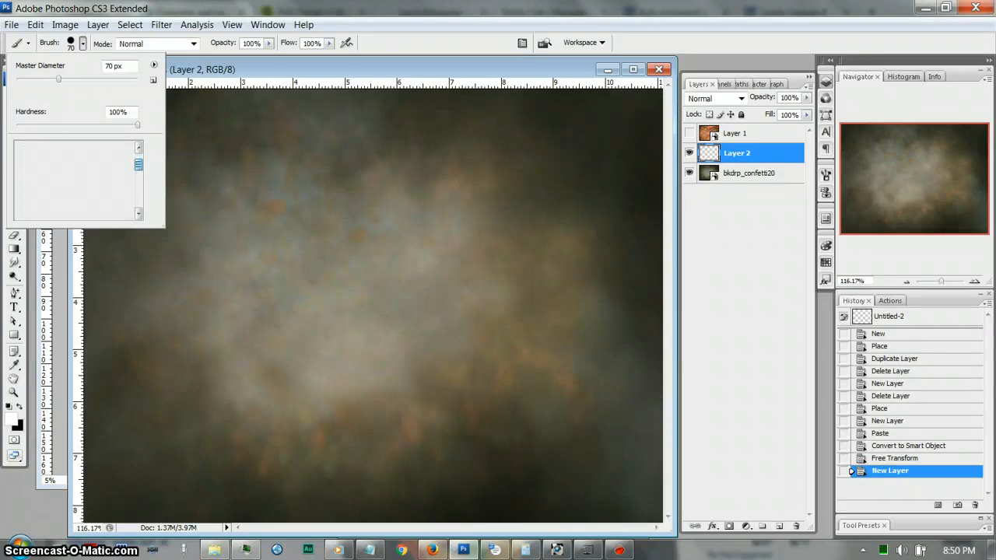
{"action": "left_click_drag", "start_coordinate": [138, 164], "coordinate": [139, 166]}
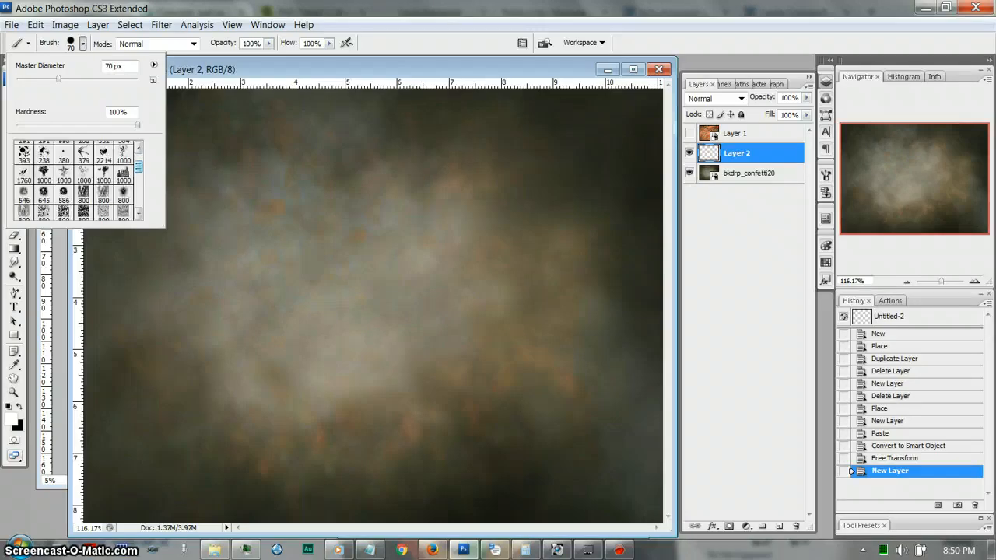
{"action": "left_click", "coordinate": [138, 214]}
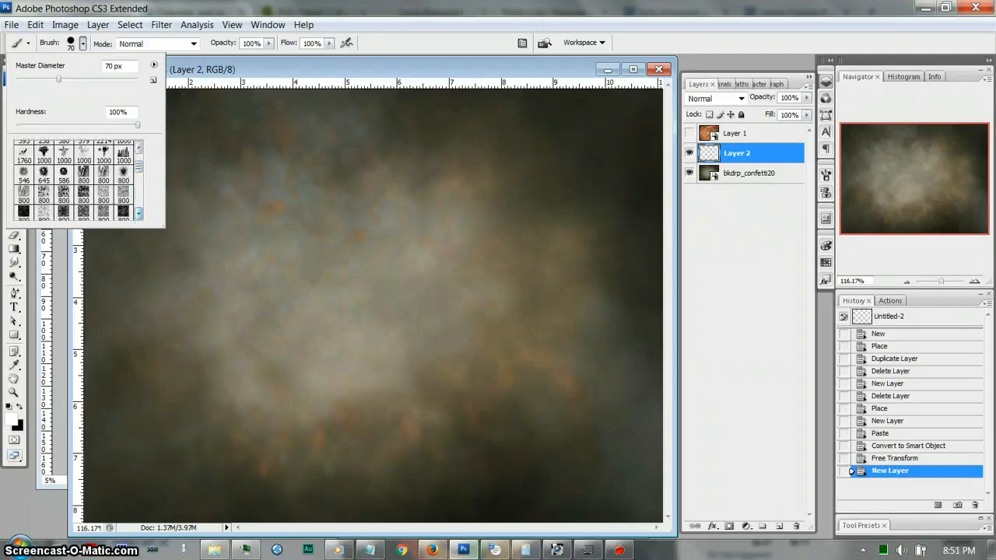
{"action": "left_click", "coordinate": [139, 214]}
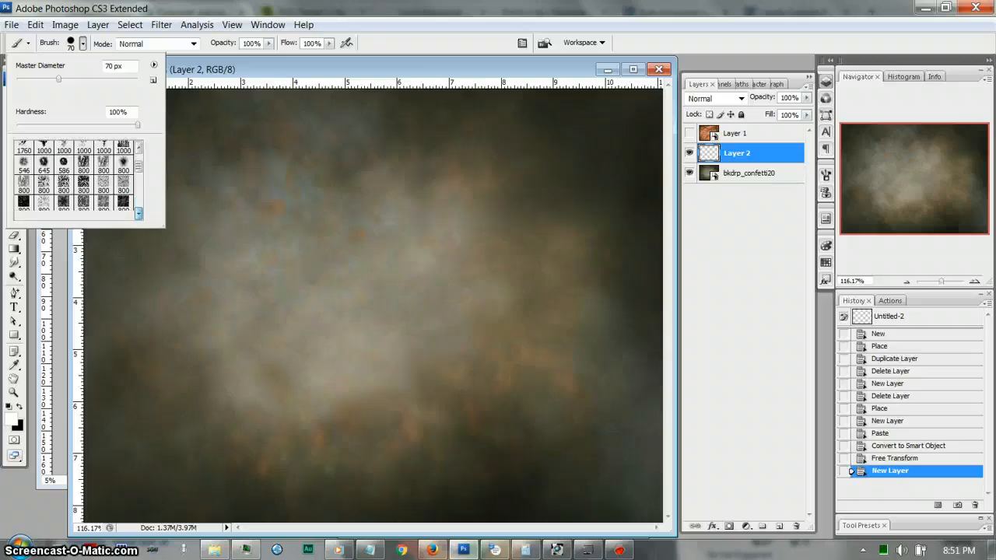
{"action": "left_click", "coordinate": [139, 214]}
{"action": "left_click", "coordinate": [138, 214]}
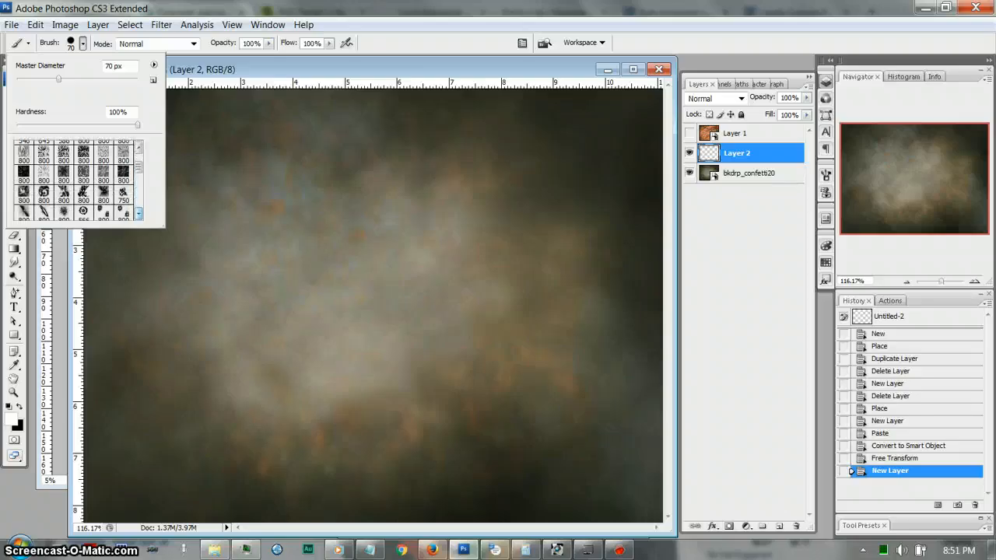
{"action": "left_click", "coordinate": [139, 214]}
{"action": "left_click", "coordinate": [138, 214]}
{"action": "left_click", "coordinate": [139, 214]}
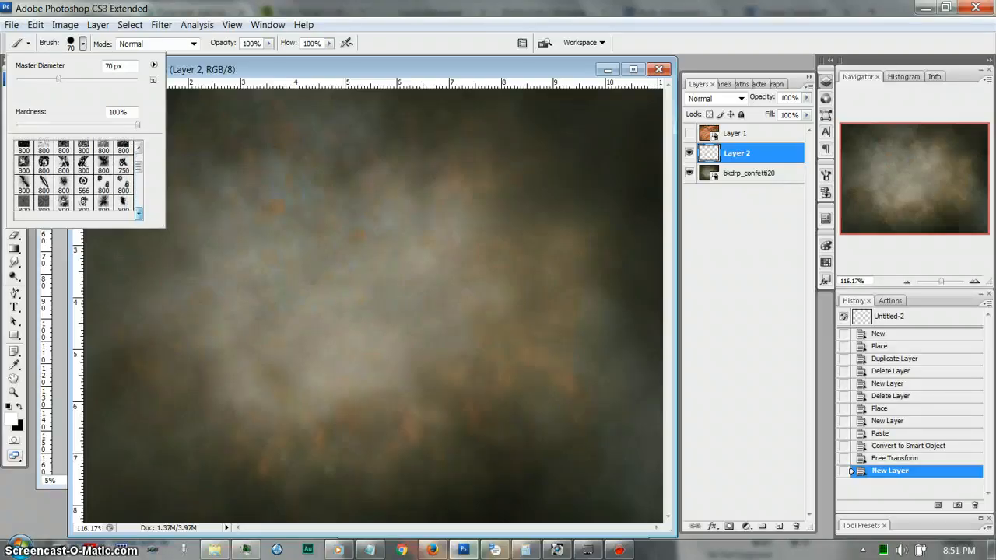
{"action": "left_click", "coordinate": [139, 213]}
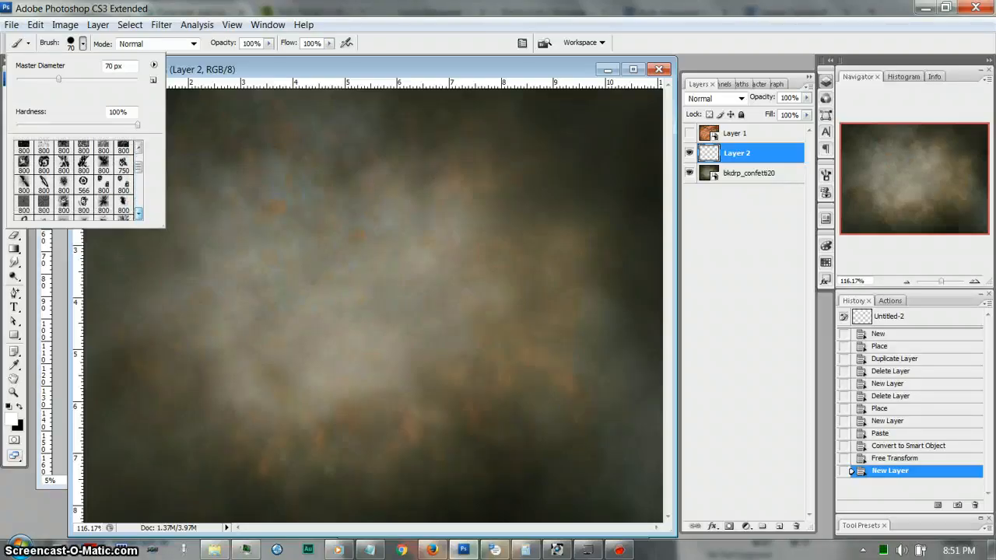
{"action": "left_click", "coordinate": [123, 164]}
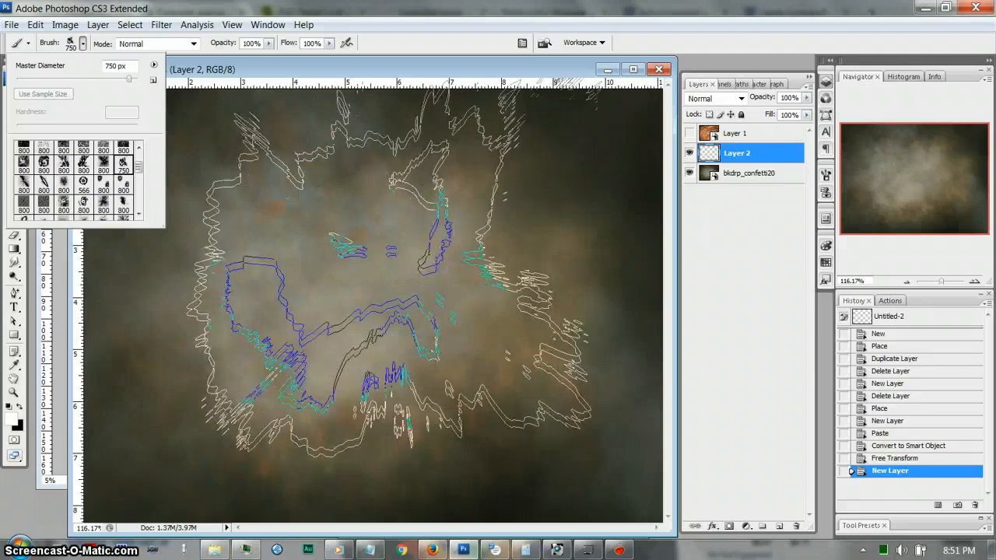
- Enlarge the brush to 800 px and stamp one white light burst near the middle of the new layer
{"action": "left_click", "coordinate": [83, 44]}
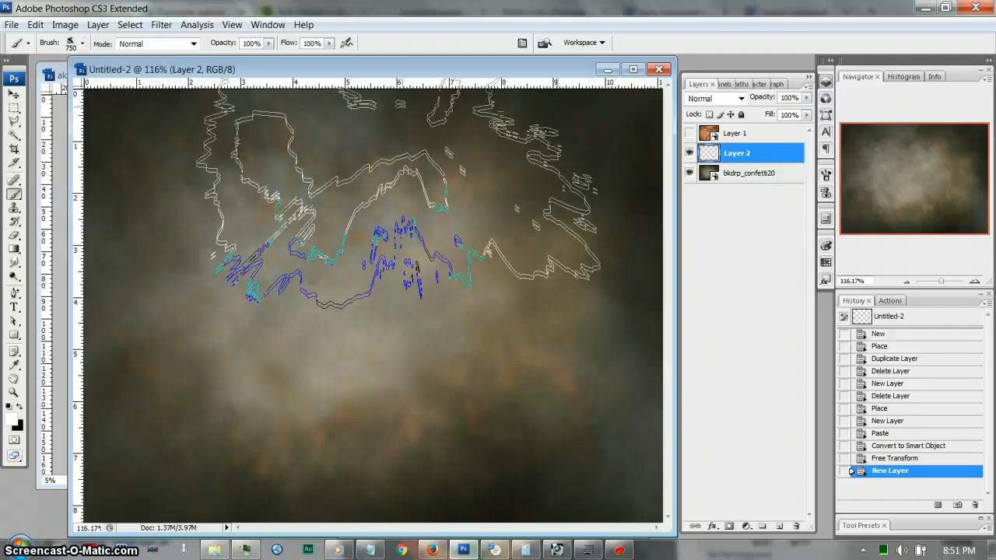
{"action": "key", "text": "bracketright"}
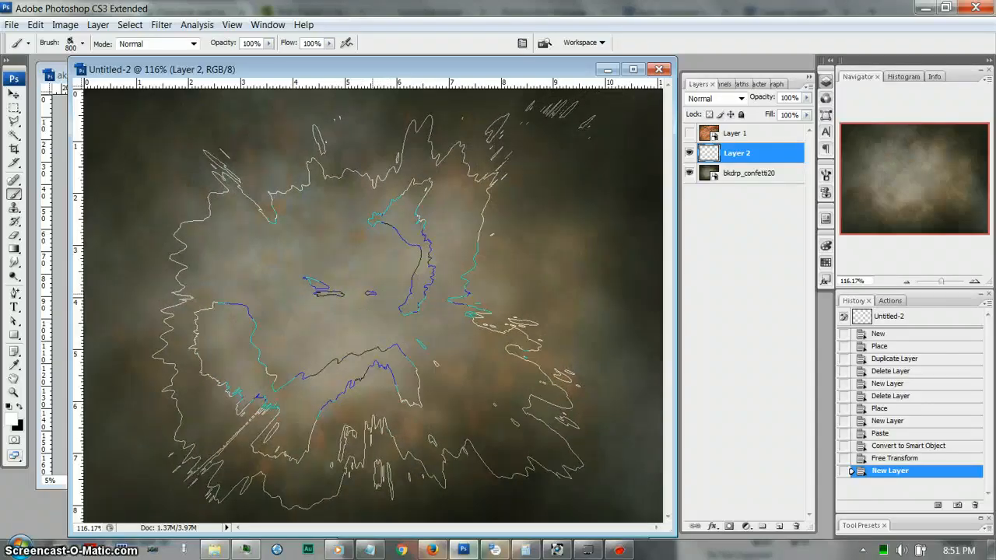
{"action": "left_click", "coordinate": [371, 296]}
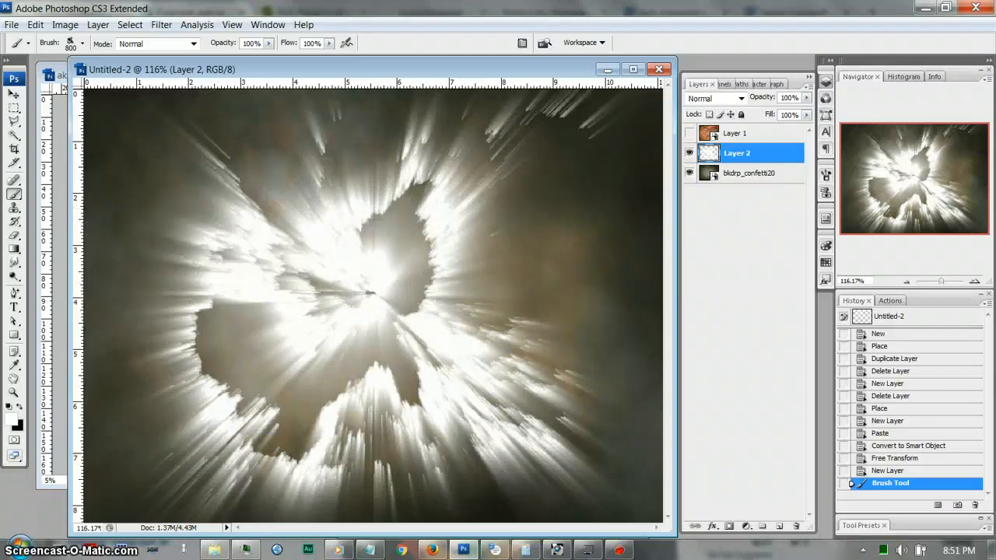
- Place the J-Alvarez-psd109307 file from the digital imagery folder under sites, 2016, ads, keeping its default size and position
{"action": "left_click", "coordinate": [12, 24]}
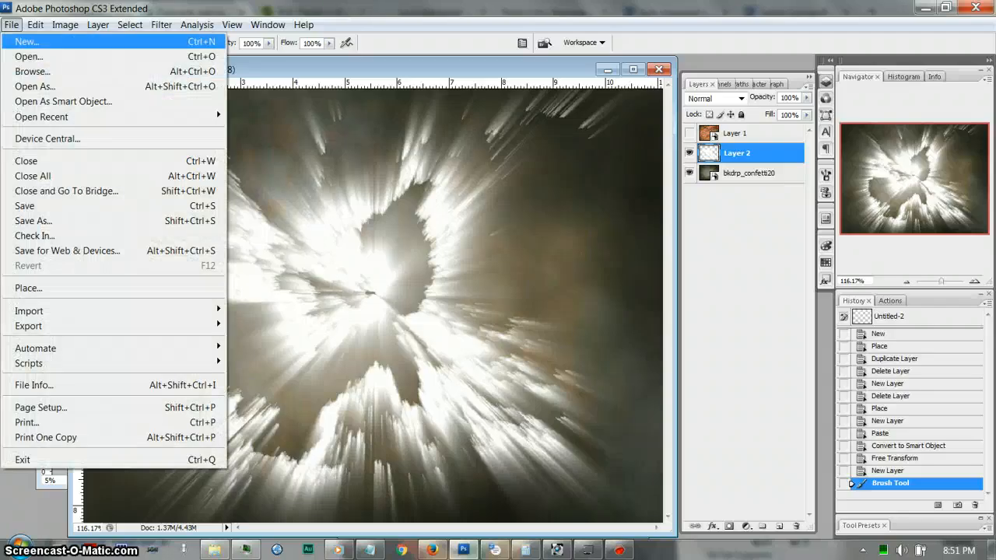
{"action": "left_click", "coordinate": [28, 288]}
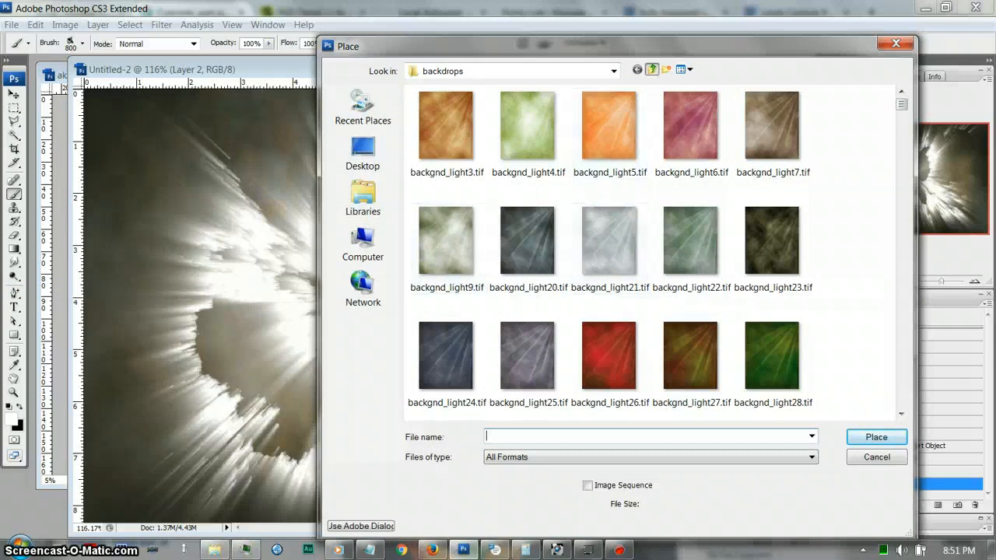
{"action": "left_click", "coordinate": [652, 69]}
{"action": "left_click", "coordinate": [652, 69]}
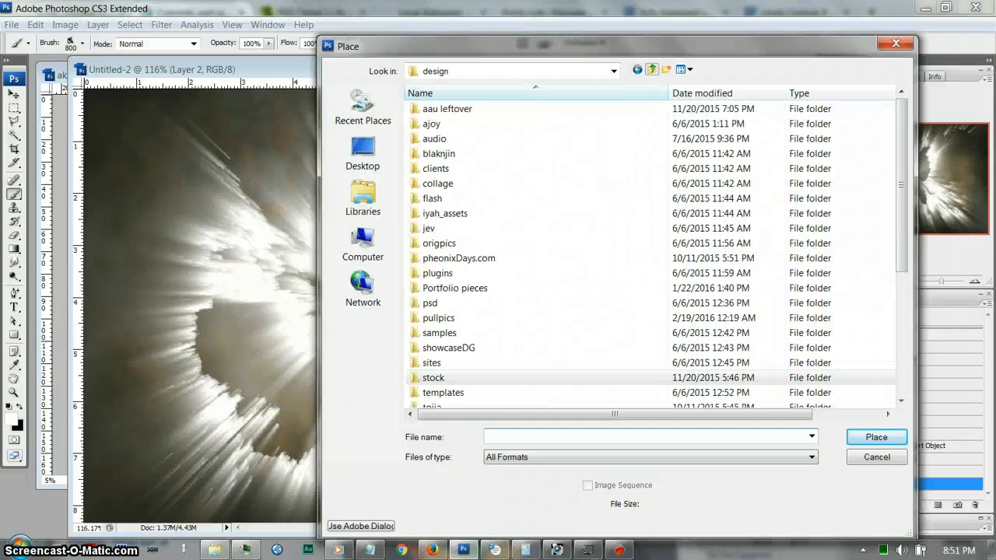
{"action": "left_click", "coordinate": [652, 70]}
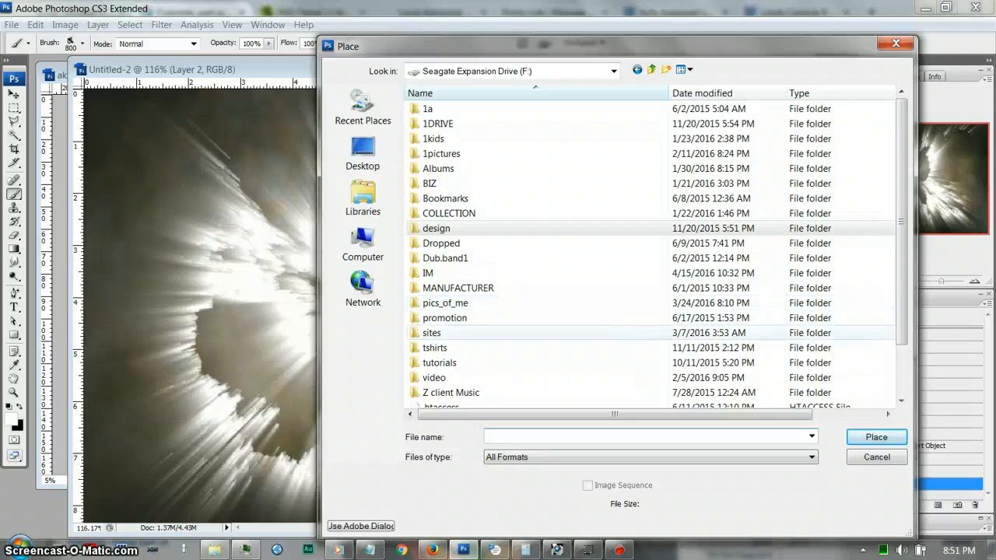
{"action": "double_click", "coordinate": [432, 335]}
{"action": "double_click", "coordinate": [432, 165]}
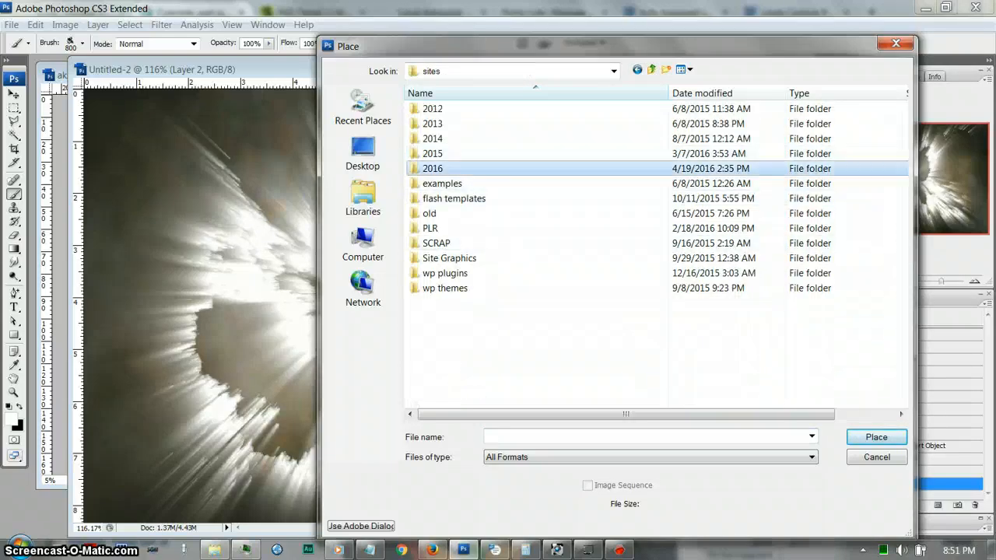
{"action": "double_click", "coordinate": [429, 109]}
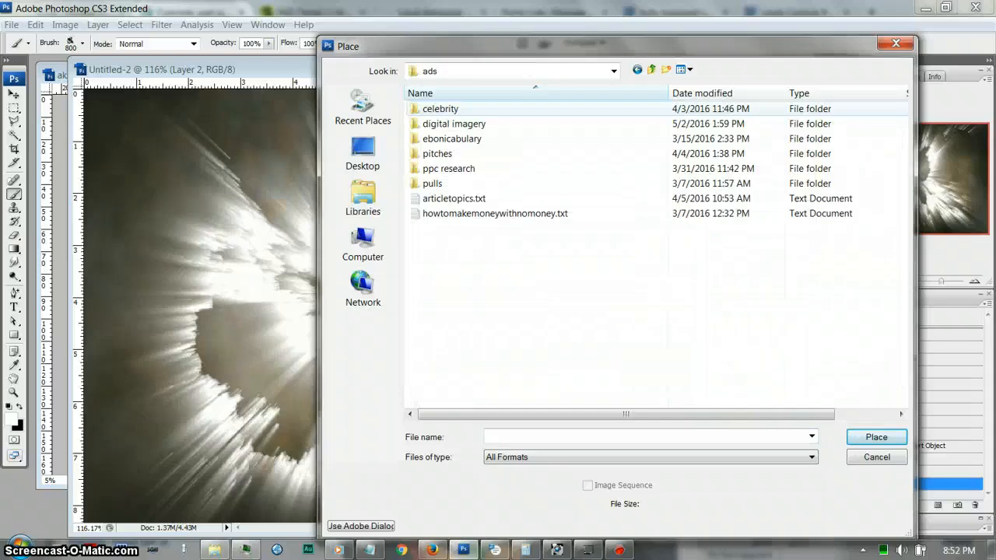
{"action": "double_click", "coordinate": [453, 124]}
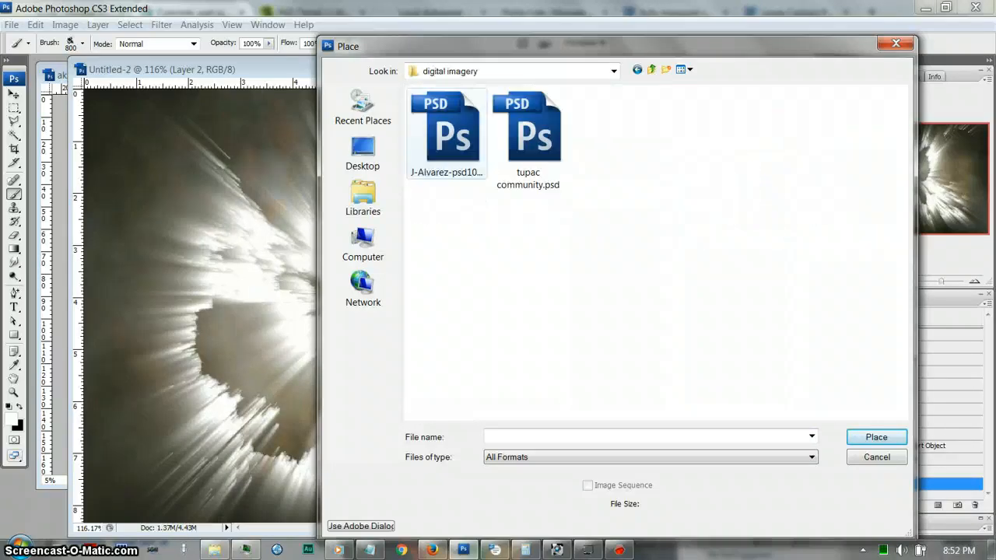
{"action": "left_click", "coordinate": [448, 132]}
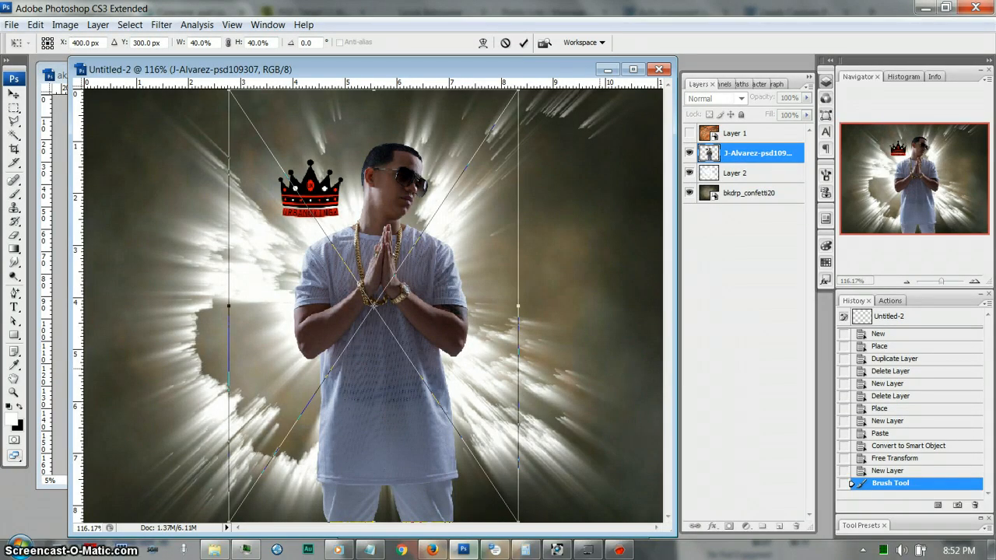
{"action": "key", "text": "Return"}
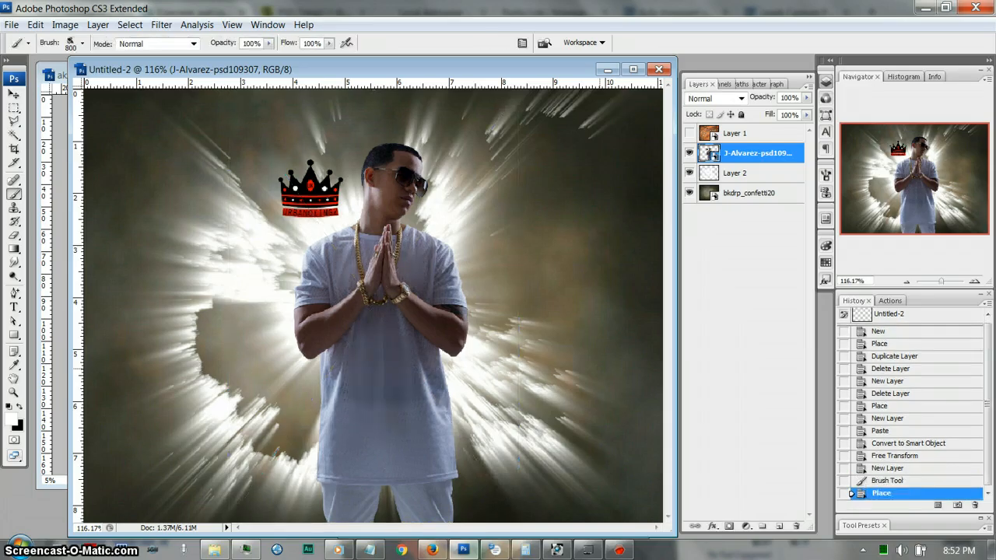
- Nudge the placed figure about 20 px to the left with the Move tool to align it with the light burst
{"action": "key", "text": "v"}
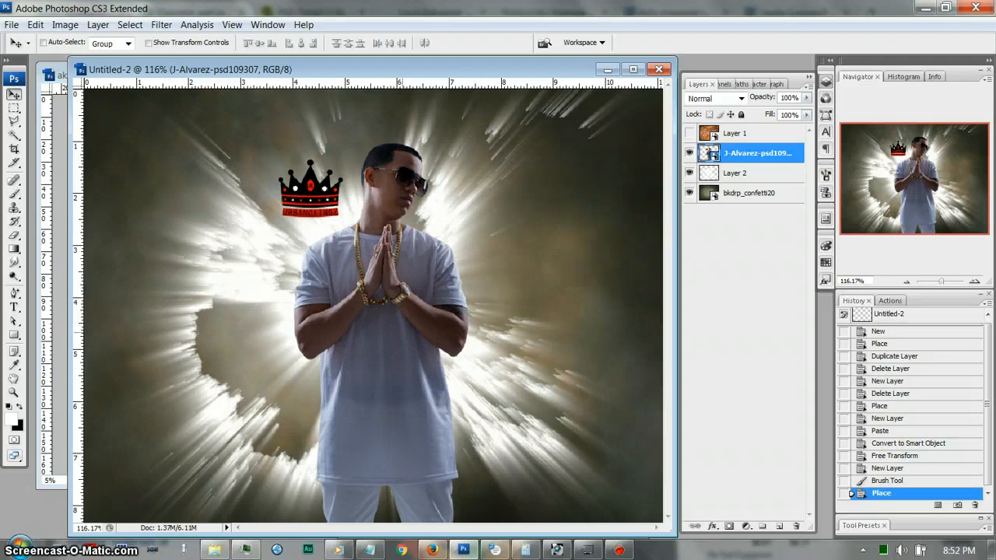
{"action": "key", "text": "shift+Left"}
{"action": "key", "text": "shift+Left"}
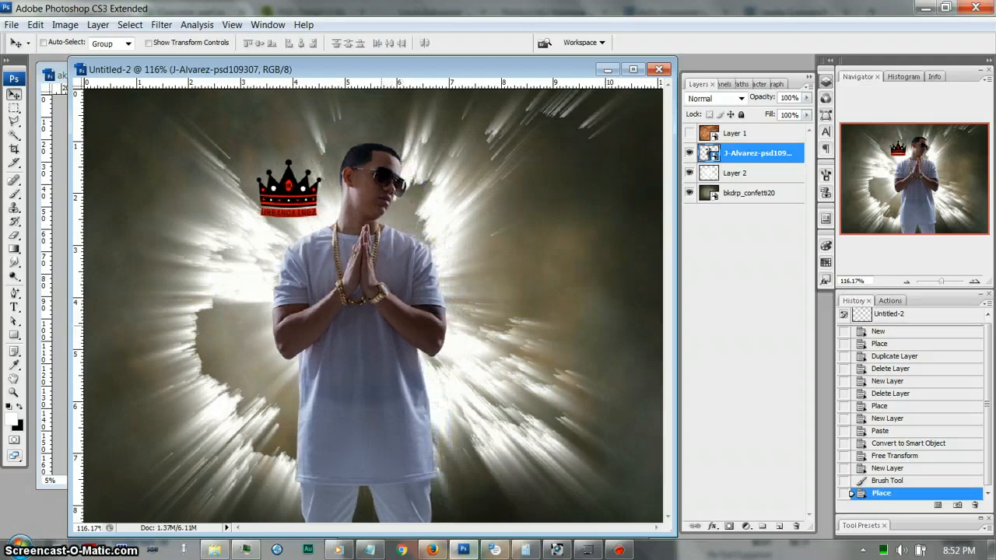
- Nudge the placed figure slightly to the right to centre it better over the light burst
{"action": "key", "text": "shift+Up"}
{"action": "key", "text": "shift+Up"}
{"action": "key", "text": "shift+Down"}
{"action": "key", "text": "shift+Down"}
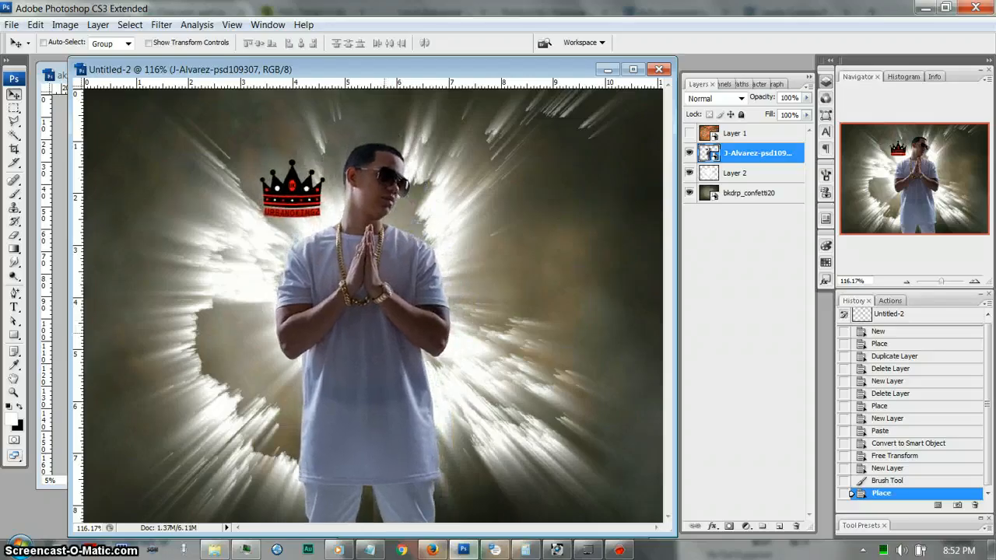
{"action": "key", "text": "Right"}
{"action": "key", "text": "Right"}
{"action": "key", "text": "Right"}
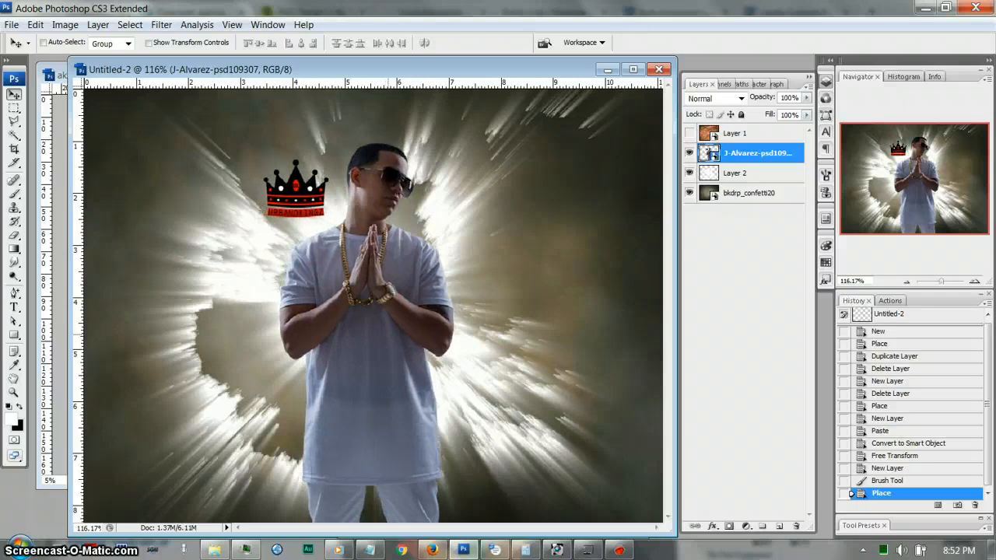
{"action": "key", "text": "Right"}
{"action": "key", "text": "Right"}
{"action": "key", "text": "Right"}
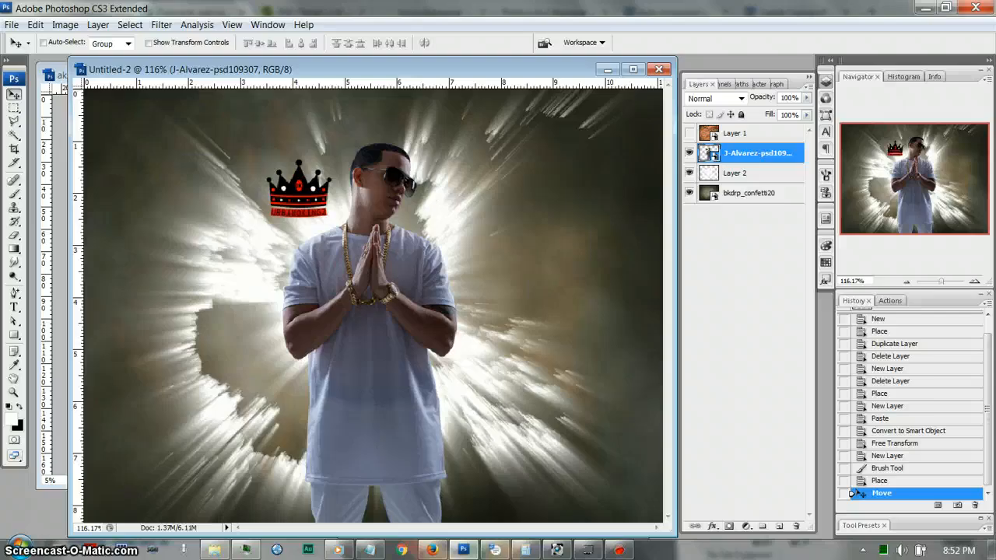
- Turn on the visibility of the brick wall on Layer 1 and rasterize that layer
{"action": "left_click", "coordinate": [689, 133]}
{"action": "left_click", "coordinate": [736, 133]}
{"action": "right_click", "coordinate": [761, 133]}
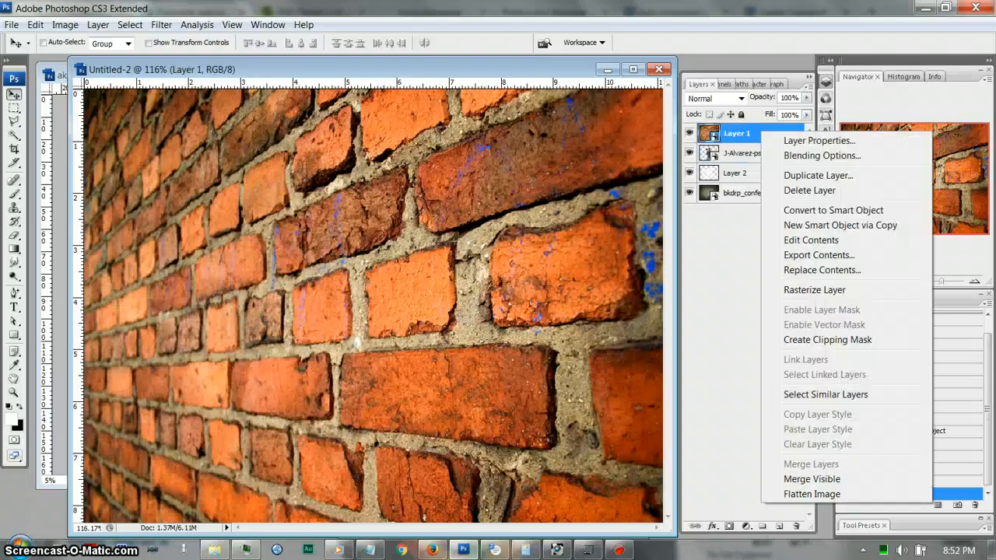
{"action": "left_click", "coordinate": [814, 289]}
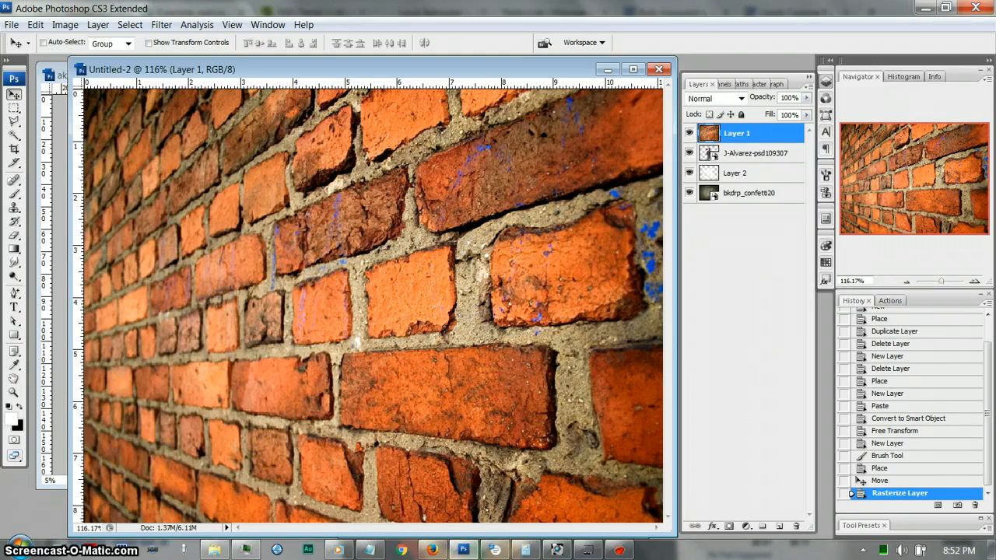
- Desaturate the brick wall layer and invert its tones
{"action": "left_click", "coordinate": [66, 24]}
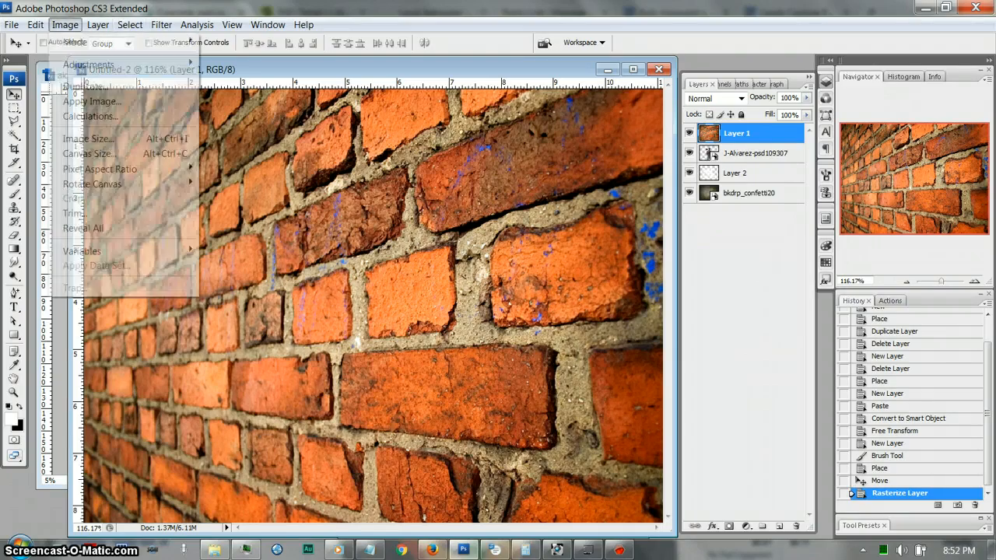
{"action": "mouse_move", "coordinate": [116, 64]}
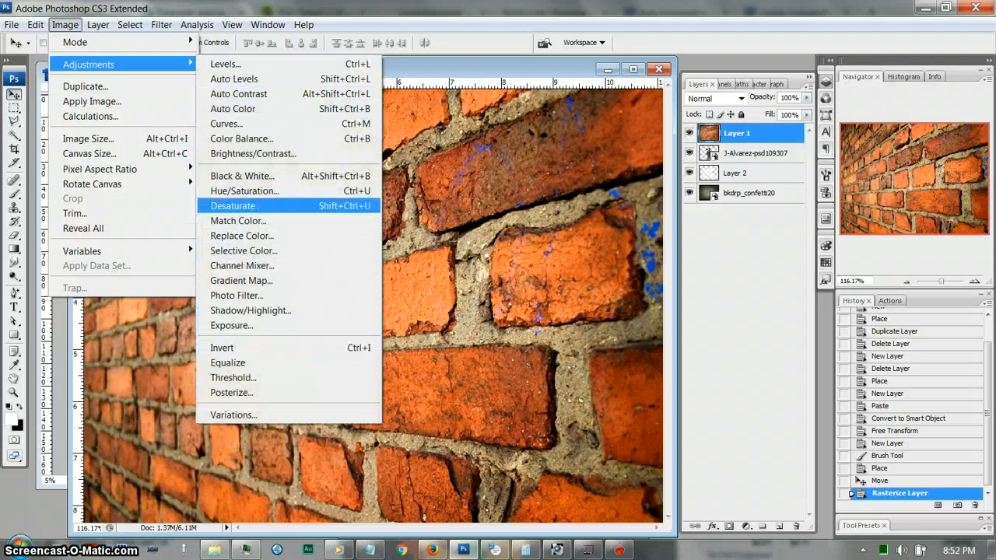
{"action": "left_click", "coordinate": [233, 205]}
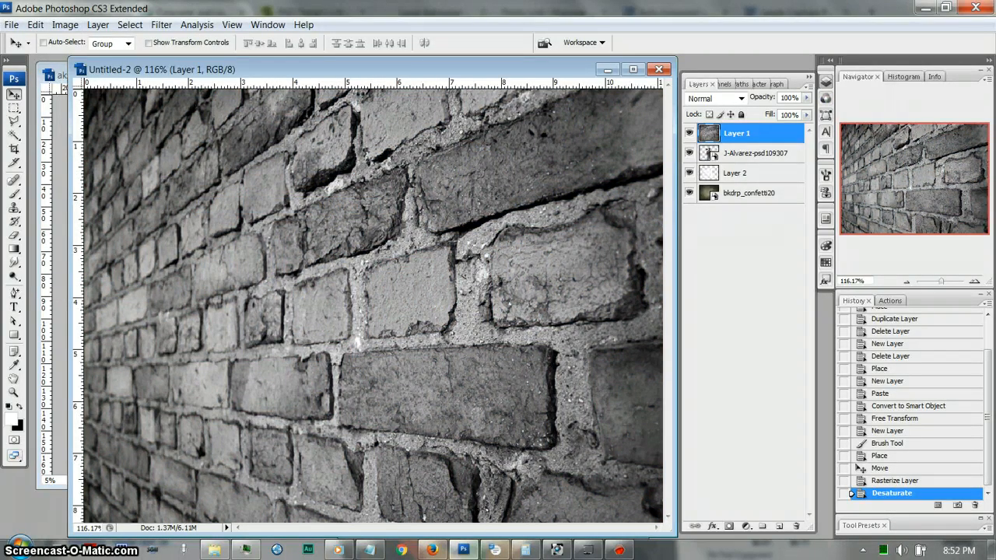
{"action": "left_click", "coordinate": [64, 24]}
{"action": "mouse_move", "coordinate": [116, 65]}
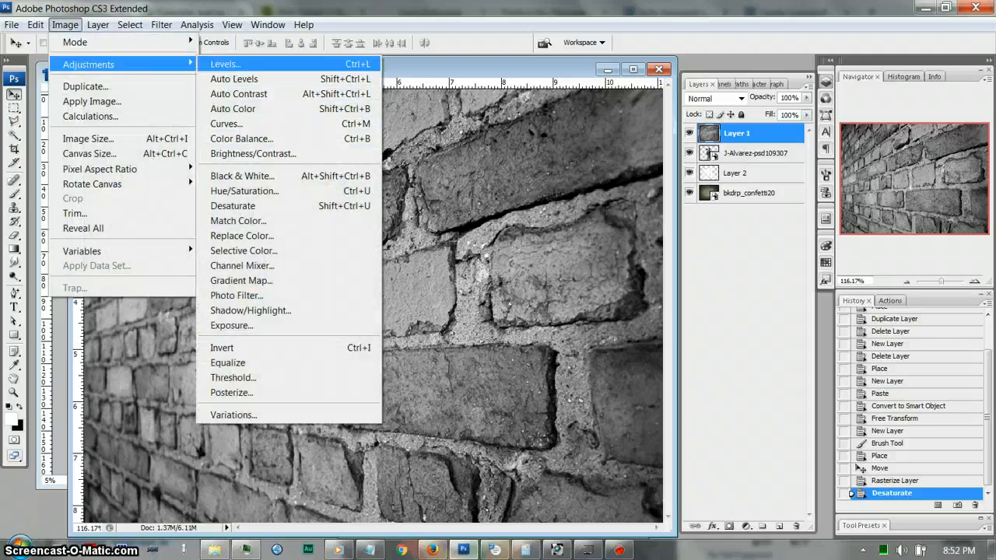
{"action": "left_click", "coordinate": [234, 348]}
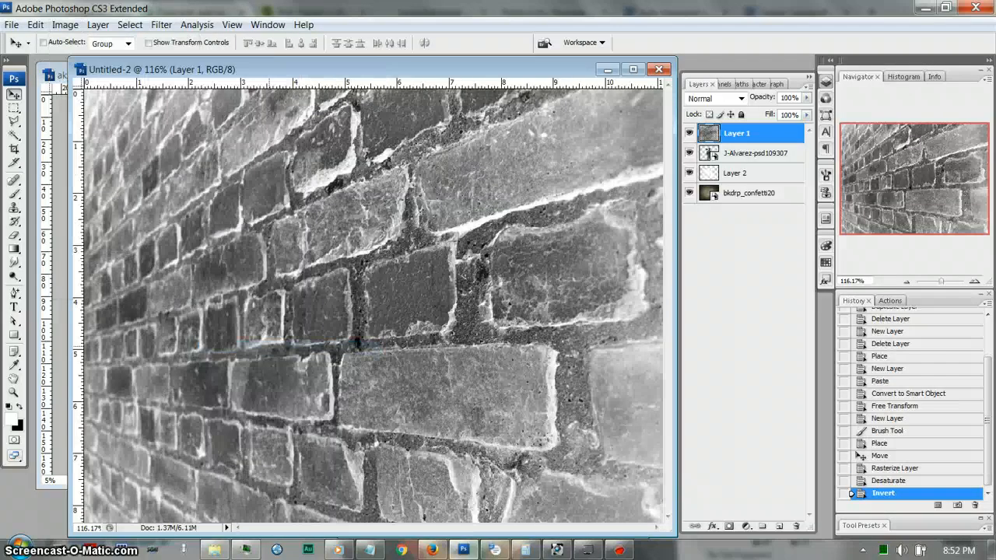
- Set the brick wall layer's blend mode to Color Burn and its fill to 23%
{"action": "left_click", "coordinate": [741, 98]}
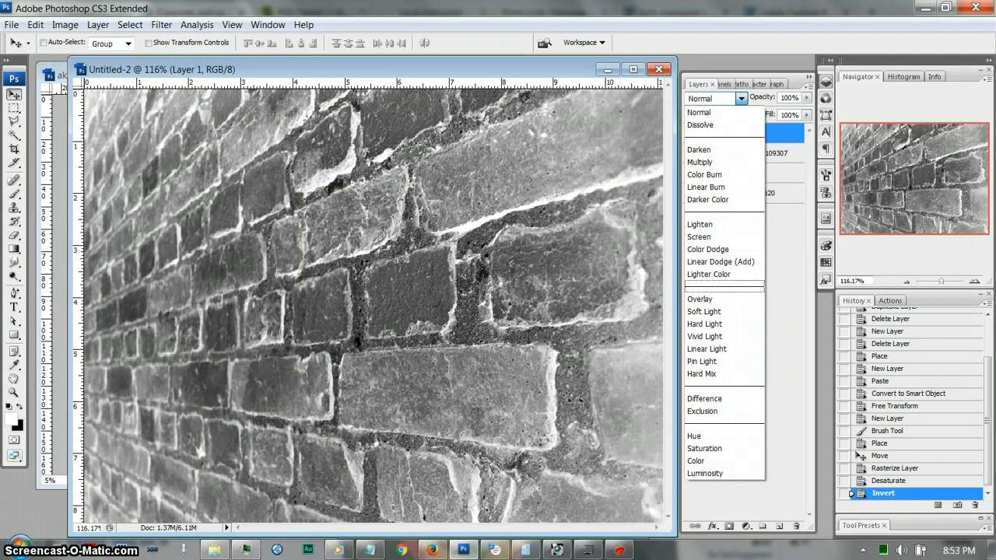
{"action": "left_click", "coordinate": [704, 174]}
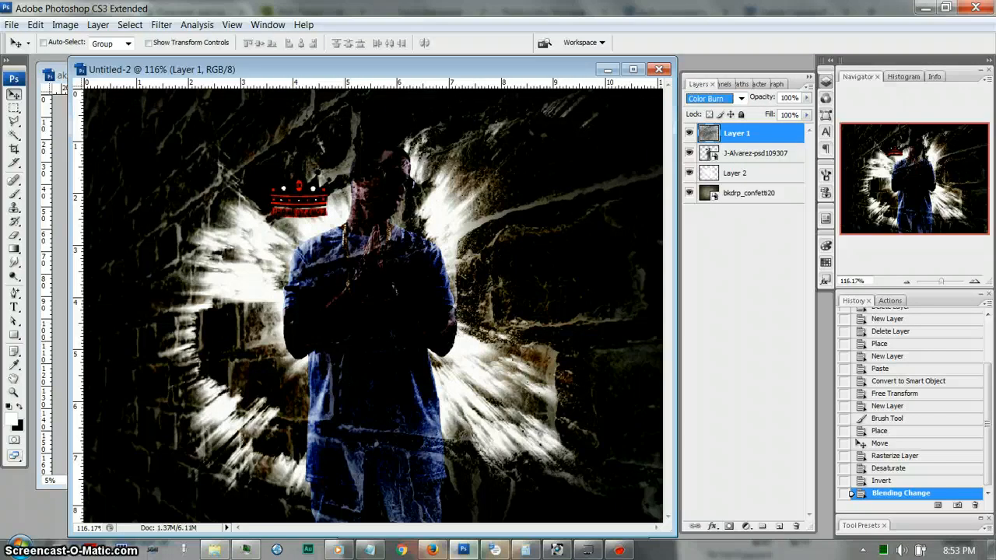
{"action": "left_click", "coordinate": [806, 114]}
{"action": "left_click_drag", "start_coordinate": [802, 127], "coordinate": [759, 127]}
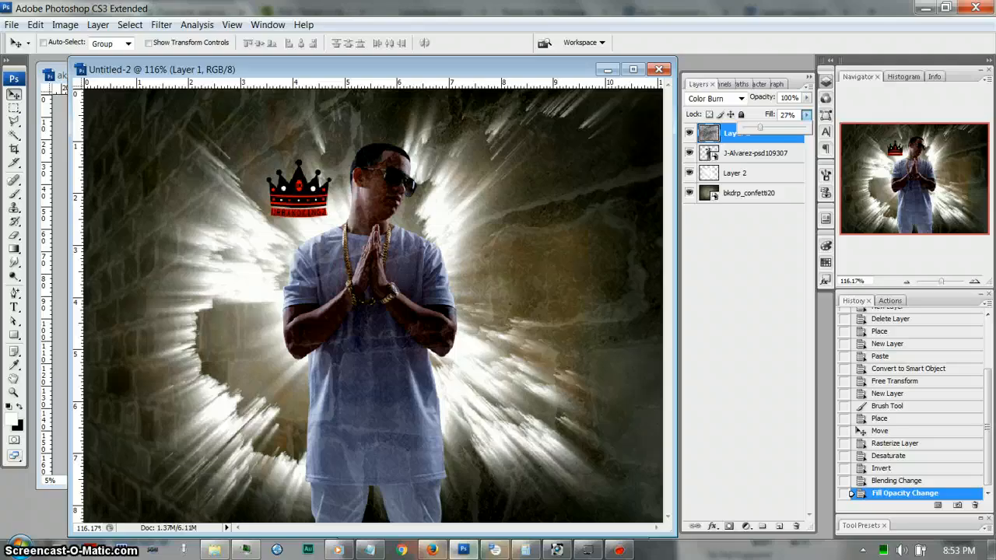
{"action": "left_click_drag", "start_coordinate": [758, 126], "coordinate": [756, 127]}
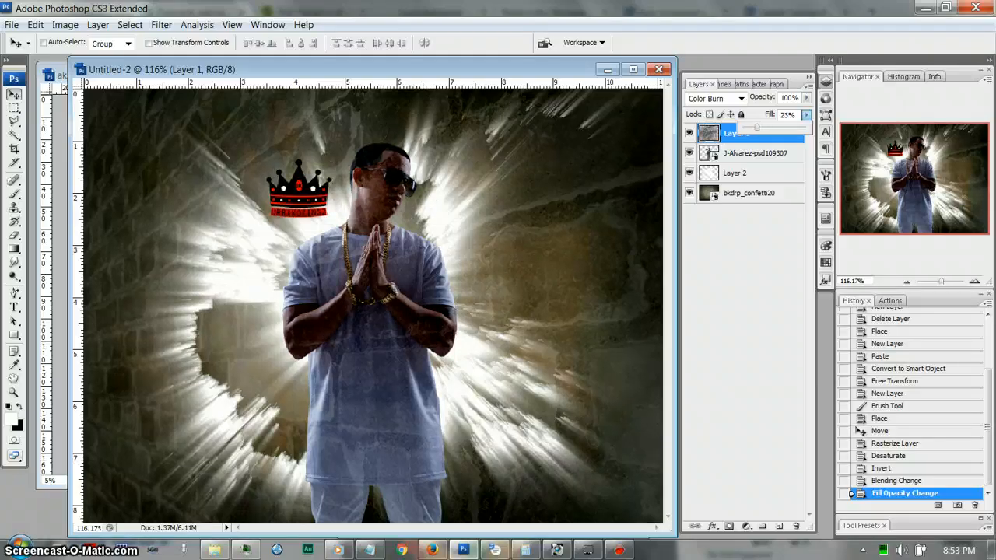
- Duplicate the J-Alvarez-psd109307 figure layer under the default name and rasterize the copy
{"action": "left_click", "coordinate": [751, 153]}
{"action": "right_click", "coordinate": [759, 153]}
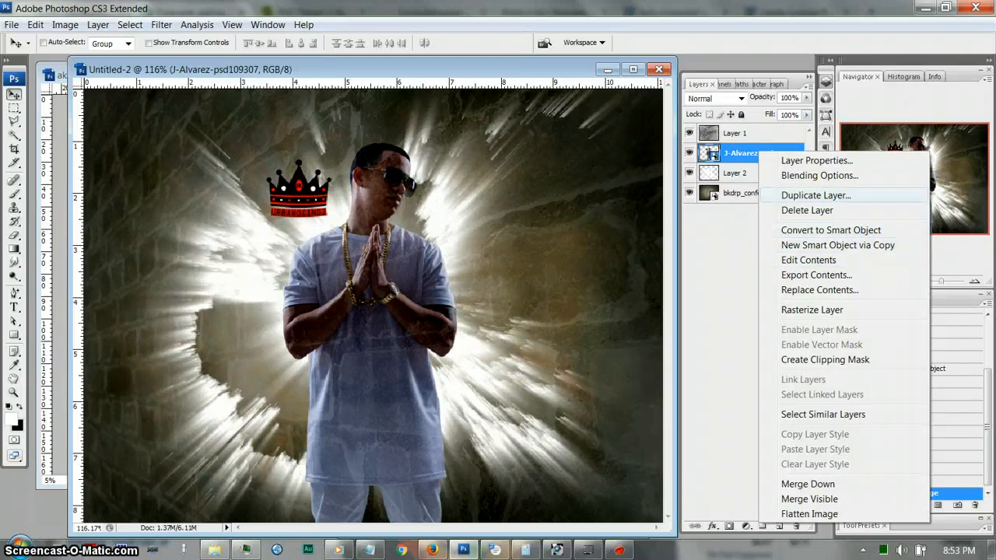
{"action": "left_click", "coordinate": [815, 195]}
{"action": "key", "text": "Return"}
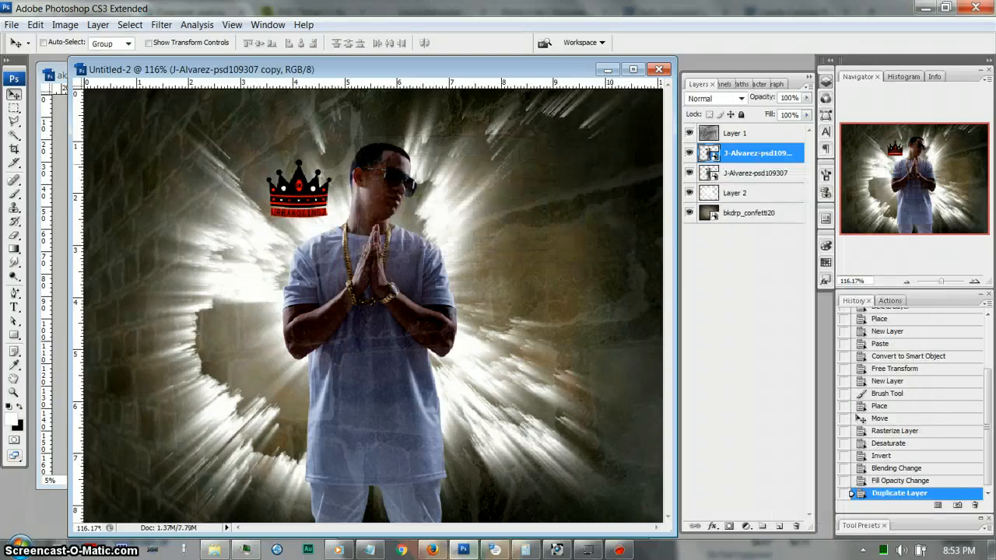
{"action": "right_click", "coordinate": [736, 153]}
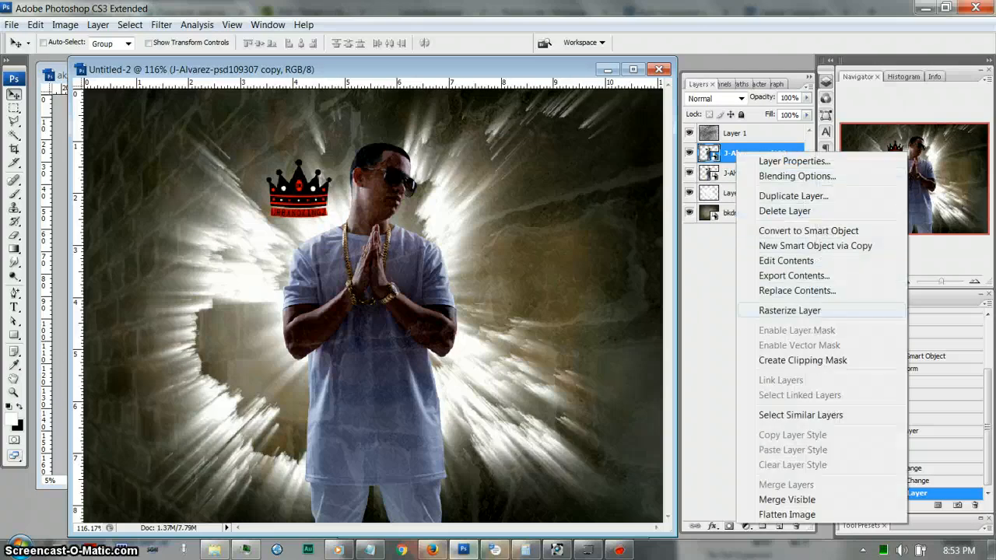
{"action": "left_click", "coordinate": [789, 310]}
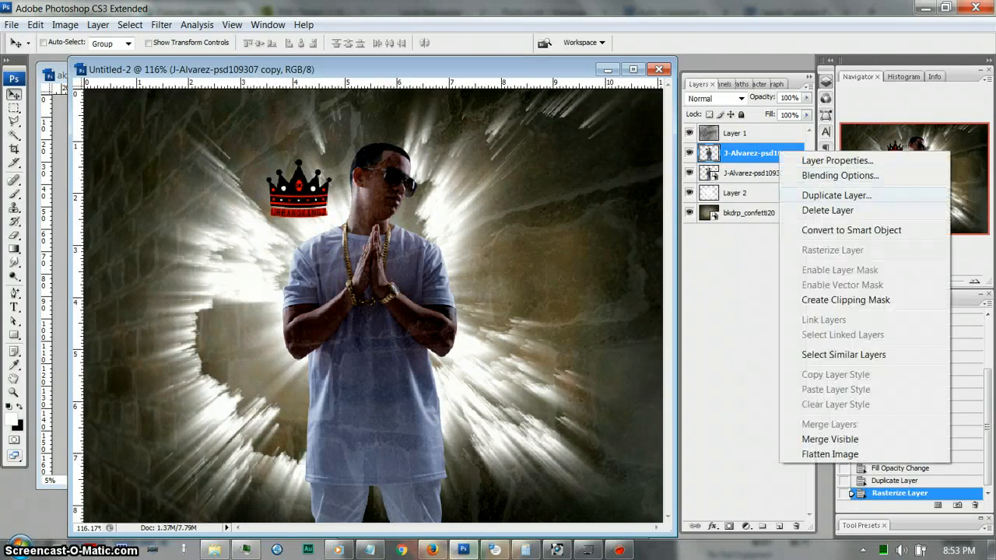
- Duplicate the rasterized figure copy as J-Alvarez-psd109307 copy 2 and desaturate the new layer
{"action": "left_click", "coordinate": [836, 195]}
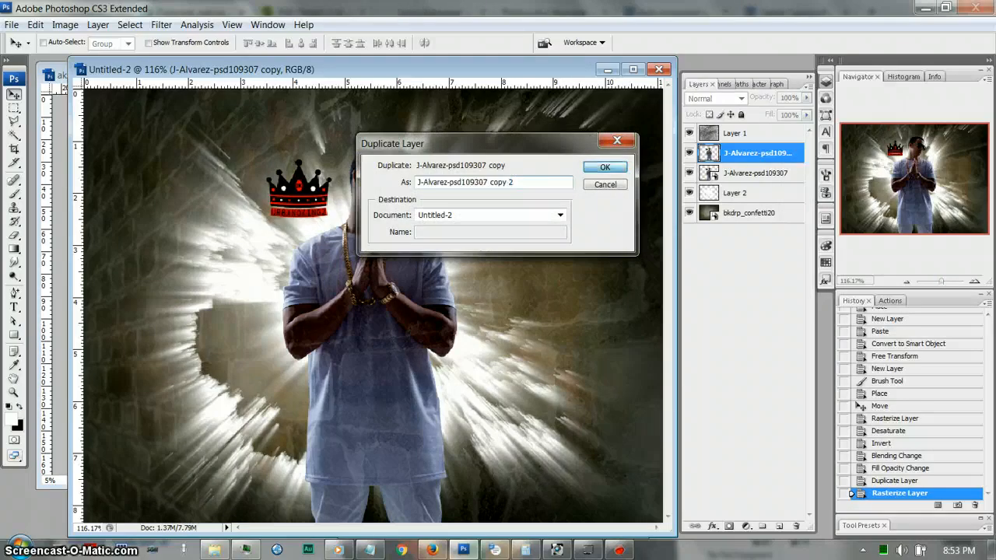
{"action": "key", "text": "Return"}
{"action": "left_click", "coordinate": [65, 25]}
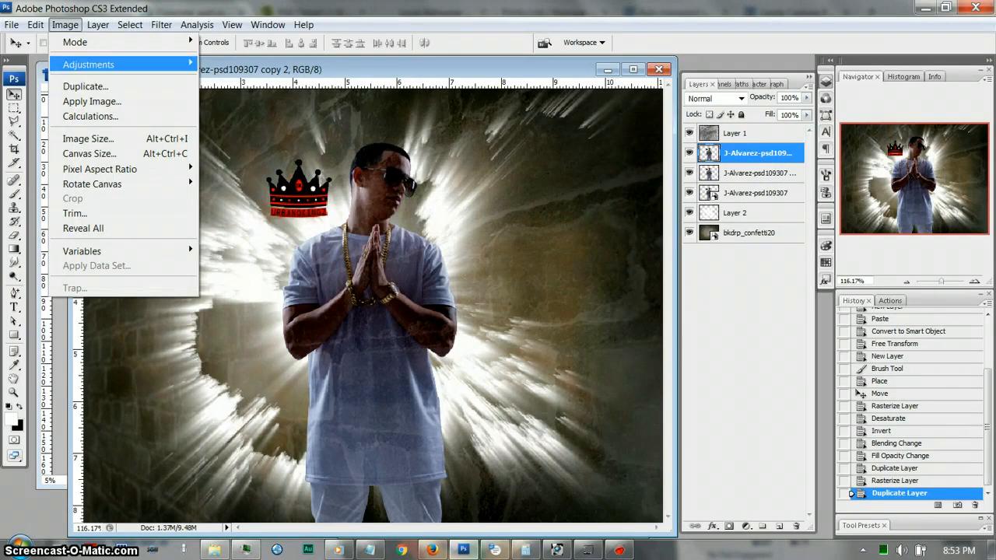
{"action": "mouse_move", "coordinate": [87, 64]}
{"action": "left_click", "coordinate": [233, 206]}
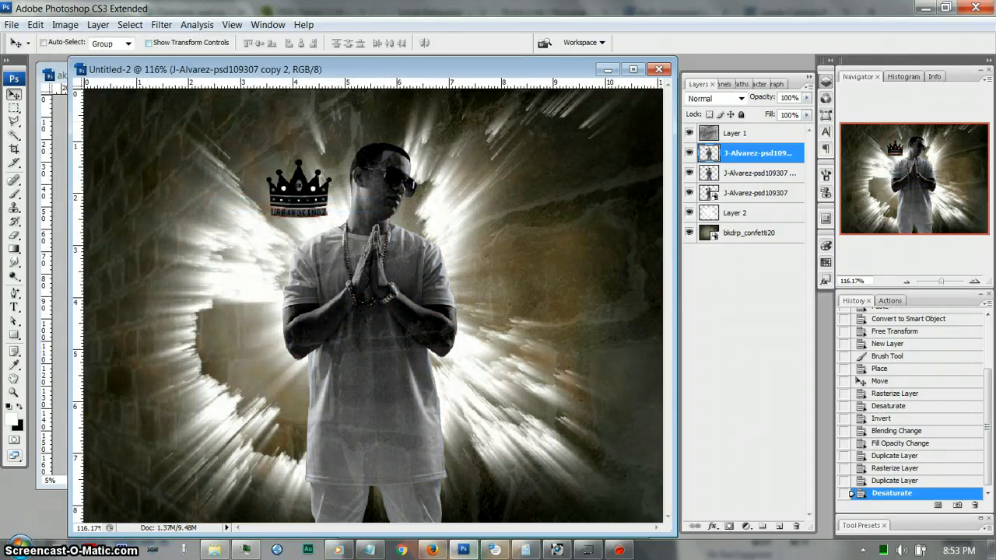
- Apply a Gaussian Blur with a radius of 1.7 pixels to the desaturated figure copy
{"action": "left_click", "coordinate": [162, 25]}
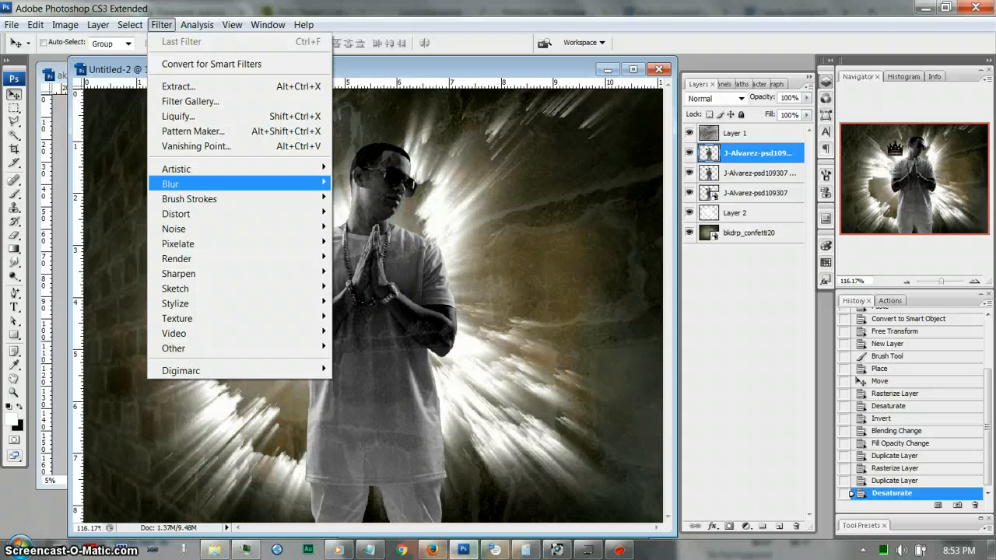
{"action": "mouse_move", "coordinate": [233, 184]}
{"action": "left_click", "coordinate": [369, 241]}
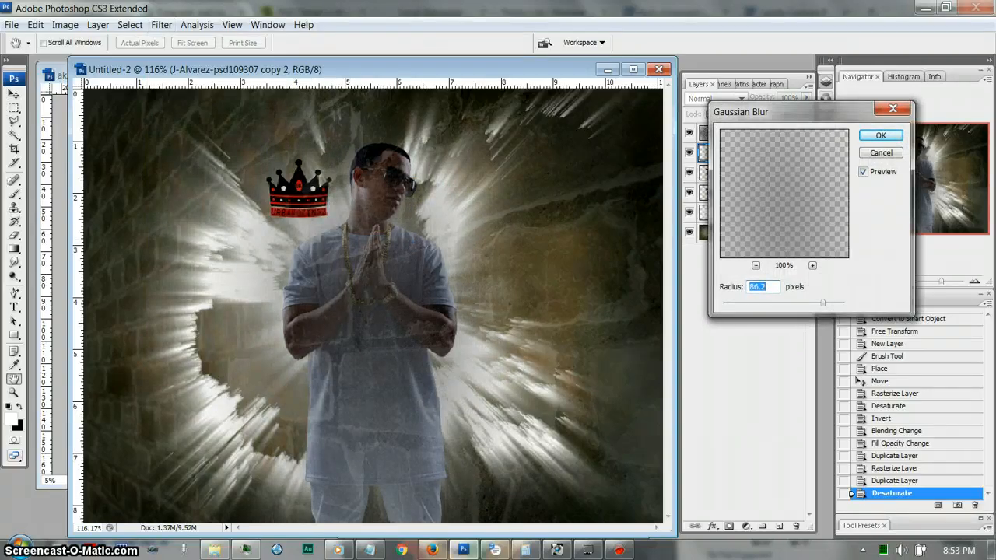
{"action": "left_click_drag", "start_coordinate": [823, 304], "coordinate": [733, 303]}
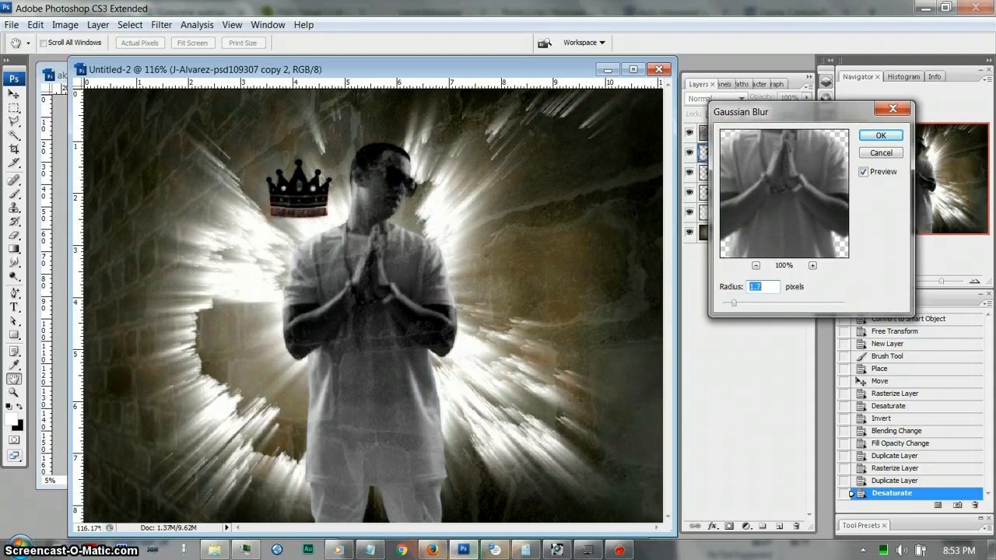
{"action": "key", "text": "Return"}
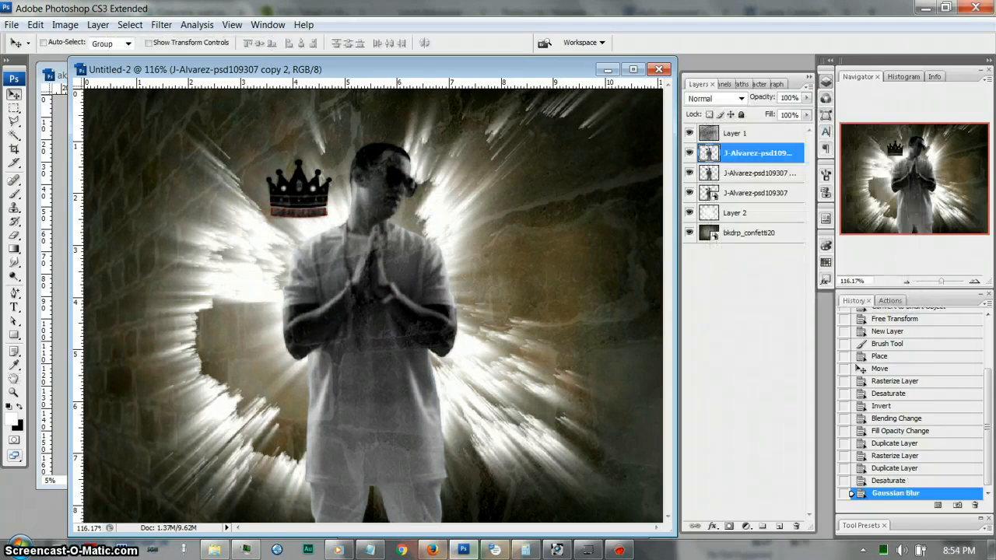
- Compare blend modes for the blurred figure copy and set it to Lighten
{"action": "left_click", "coordinate": [806, 98]}
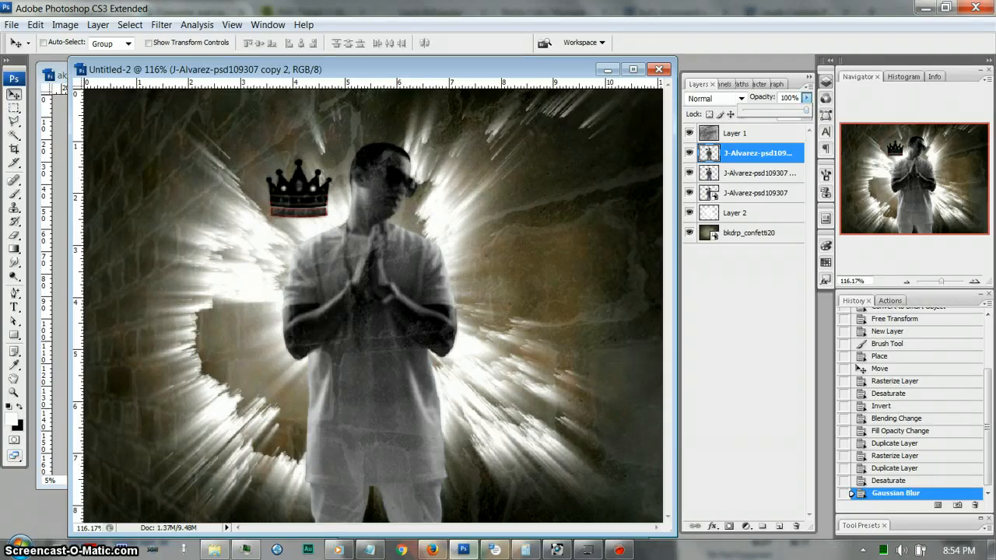
{"action": "left_click", "coordinate": [741, 98]}
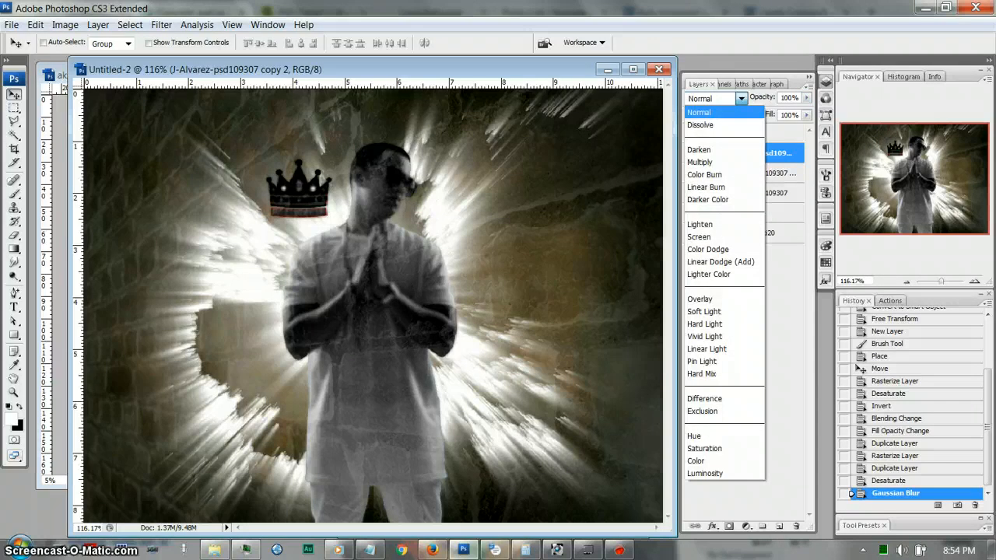
{"action": "key", "text": "Down"}
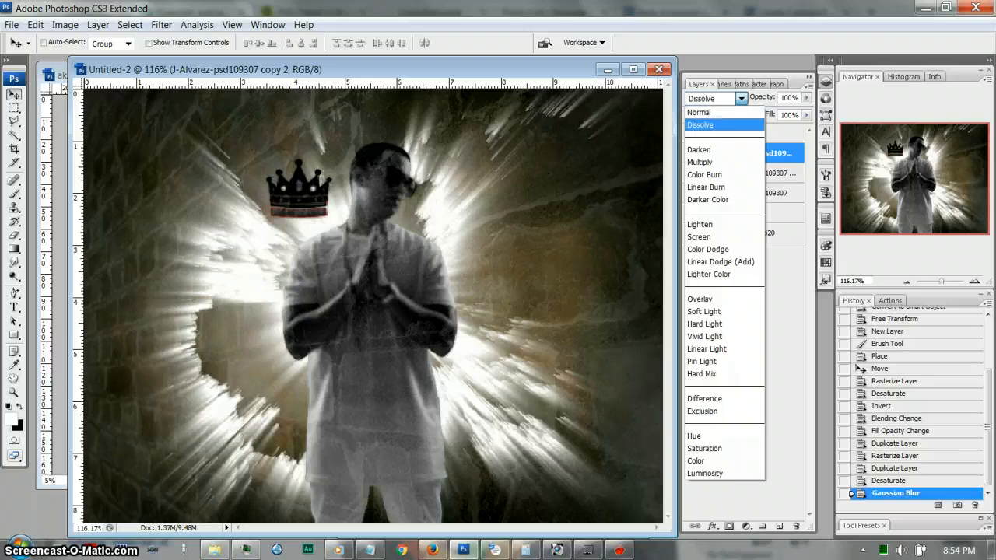
{"action": "key", "text": "Down"}
{"action": "key", "text": "Down"}
{"action": "key", "text": "Down"}
{"action": "key", "text": "Down"}
{"action": "key", "text": "Down"}
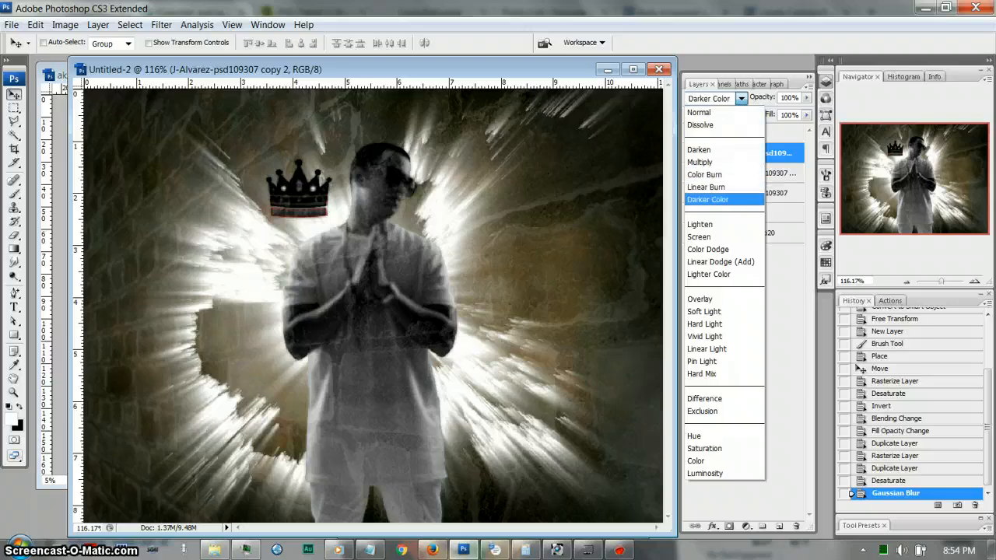
{"action": "key", "text": "Return"}
{"action": "key", "text": "Down"}
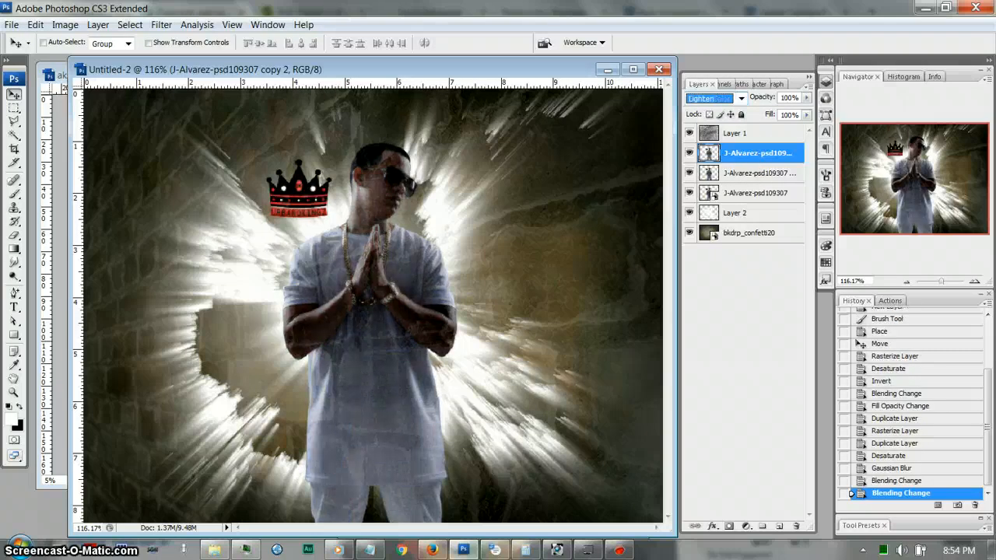
{"action": "key", "text": "Up"}
{"action": "key", "text": "Down"}
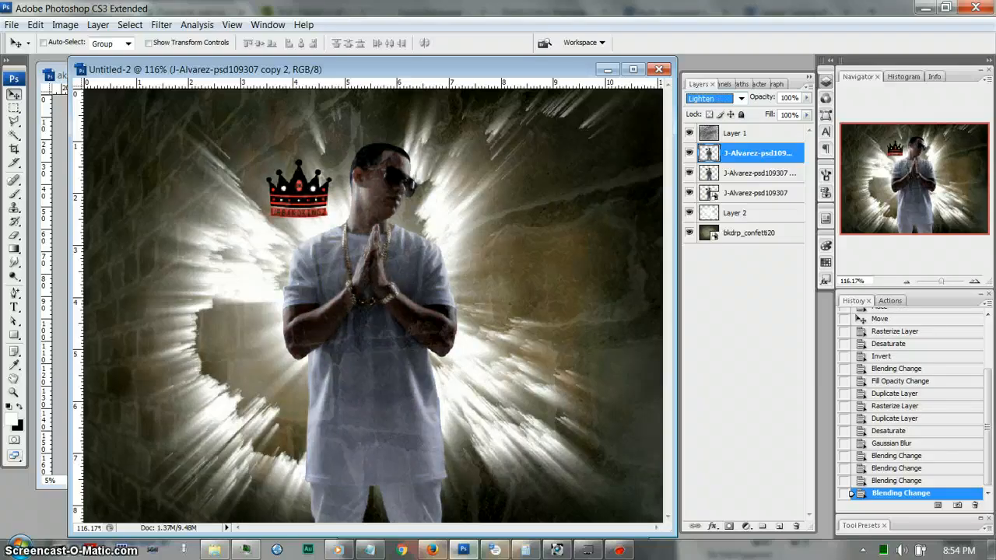
{"action": "key", "text": "Up"}
{"action": "key", "text": "Down"}
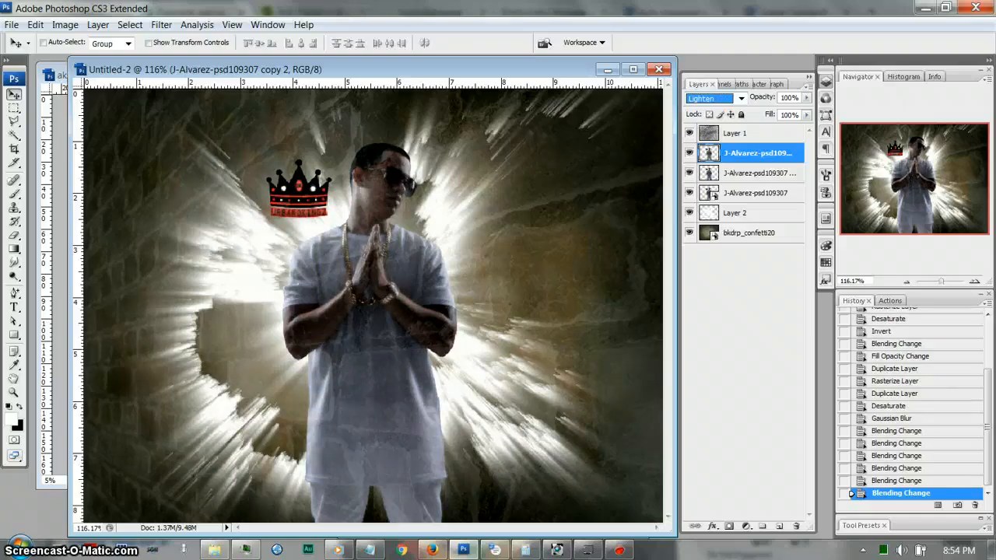
- Combine the two rasterized figure copies into a single smart object
{"action": "left_click", "coordinate": [758, 172], "text": "shift"}
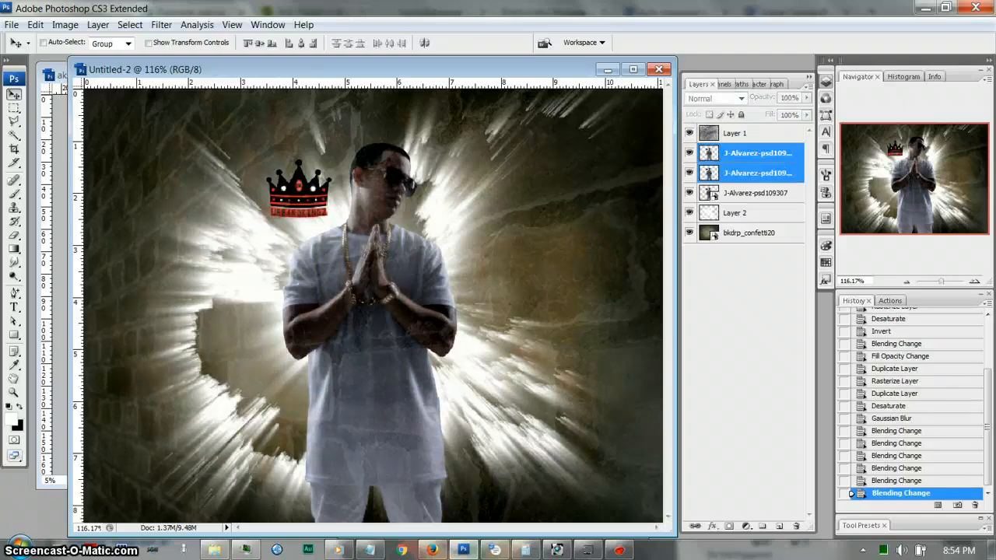
{"action": "right_click", "coordinate": [761, 175]}
{"action": "left_click", "coordinate": [834, 253]}
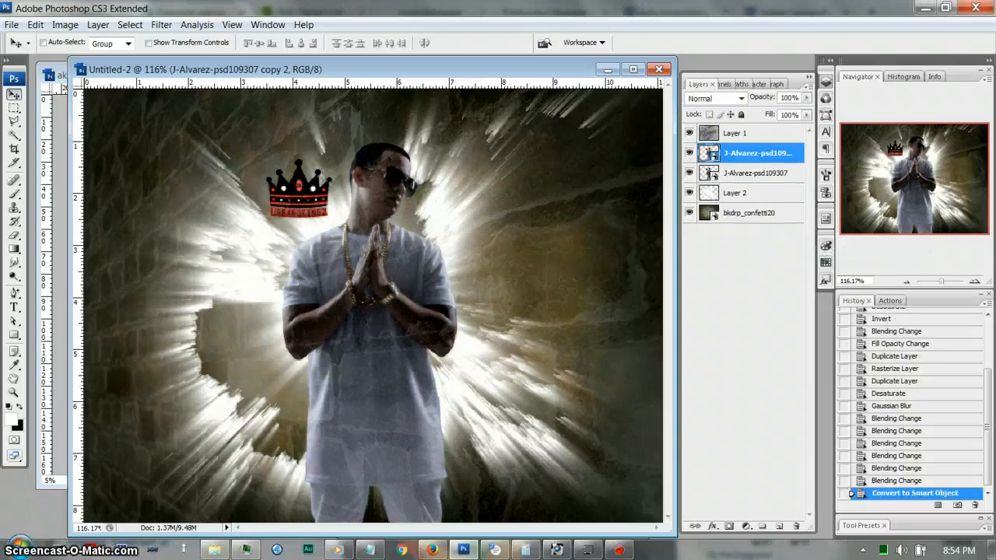
- Lower the fill of J-Alvarez-psd109307 copy 2 to 23% and move both figure layers above Layer 1
{"action": "left_click", "coordinate": [806, 115]}
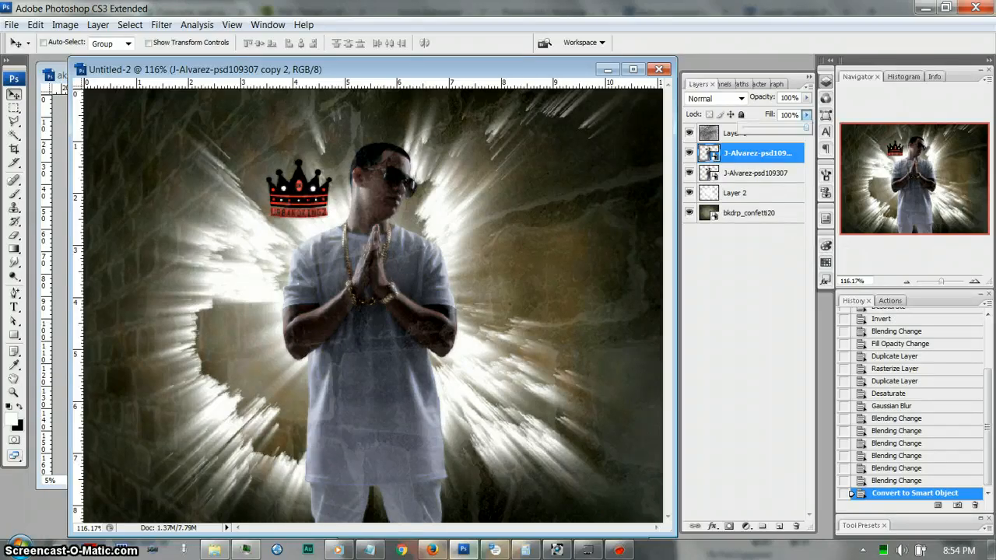
{"action": "left_click_drag", "start_coordinate": [801, 127], "coordinate": [756, 127]}
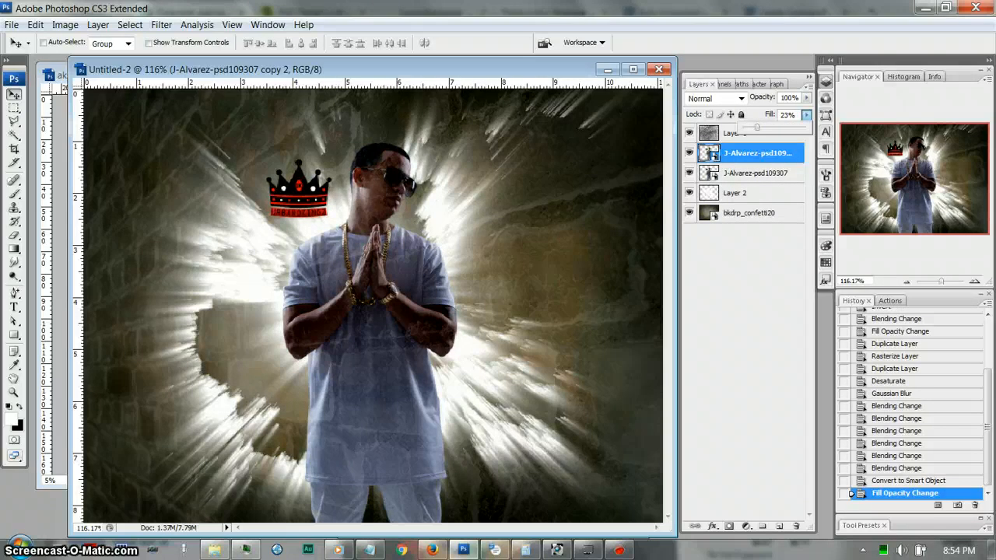
{"action": "left_click", "coordinate": [756, 173], "text": "ctrl"}
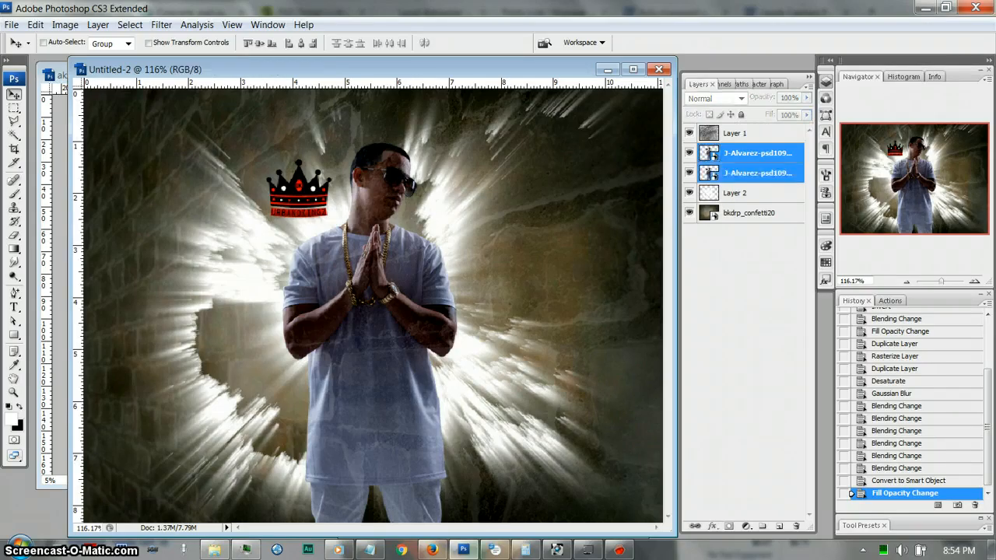
{"action": "left_click_drag", "start_coordinate": [755, 172], "coordinate": [755, 133]}
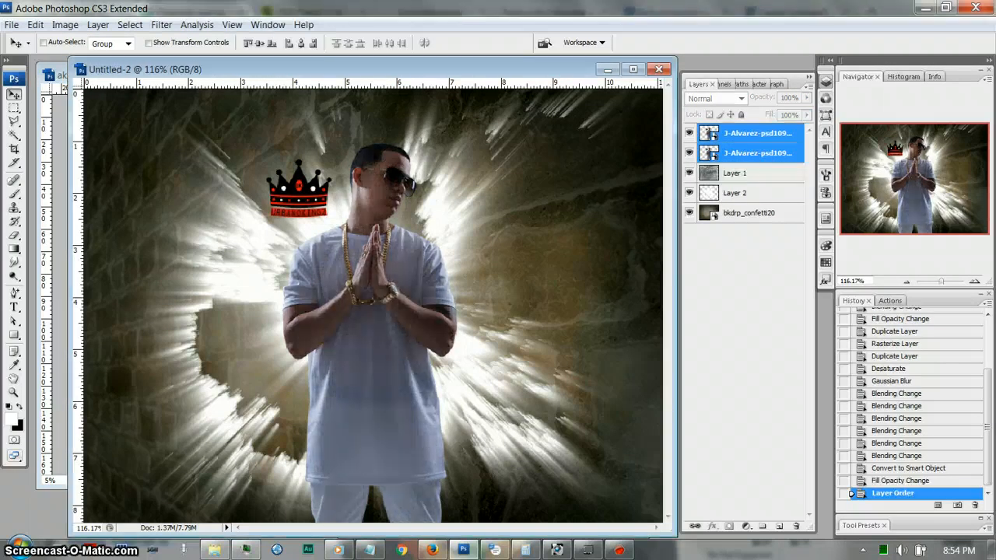
- Compare blend modes for the topmost figure copy and set it to Vivid Light
{"action": "left_click", "coordinate": [755, 134]}
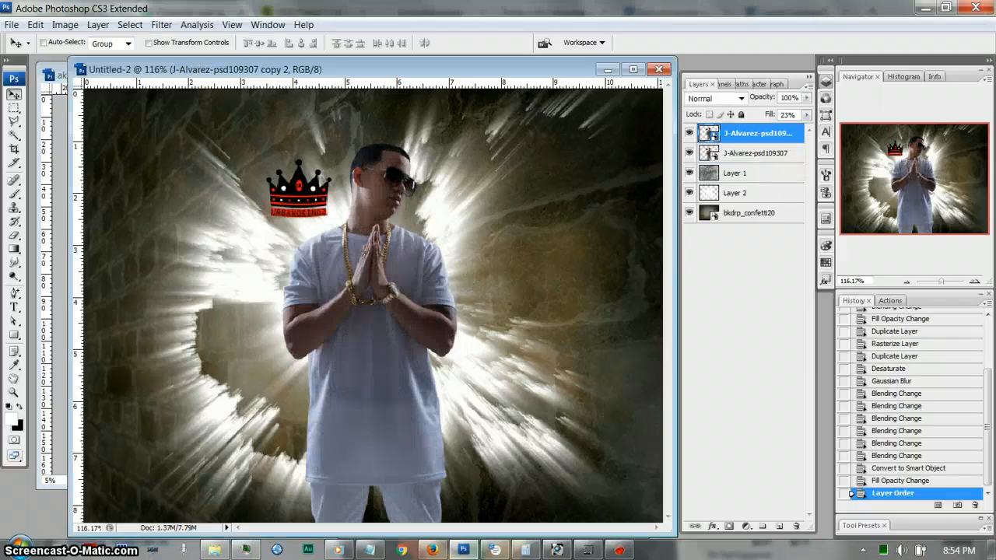
{"action": "left_click", "coordinate": [715, 98]}
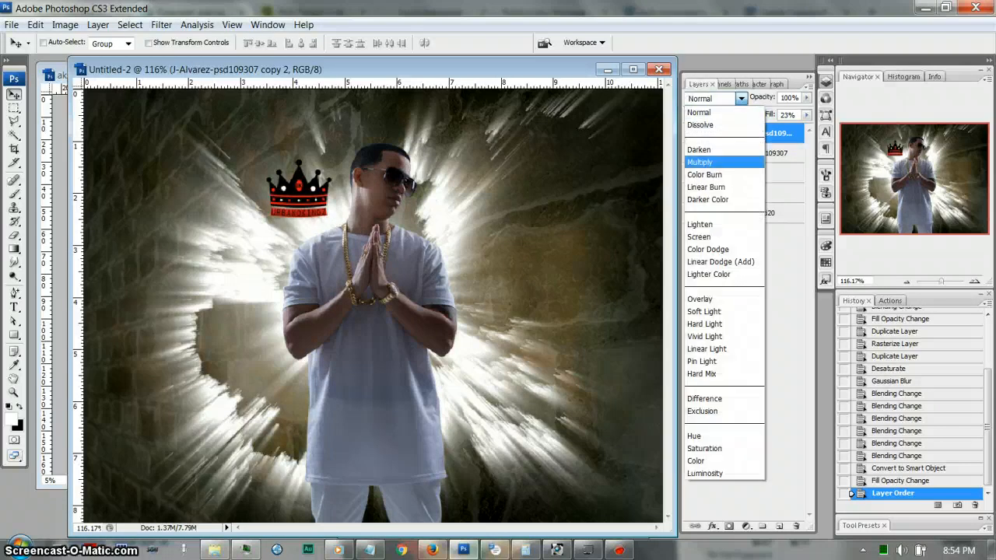
{"action": "key", "text": "Return"}
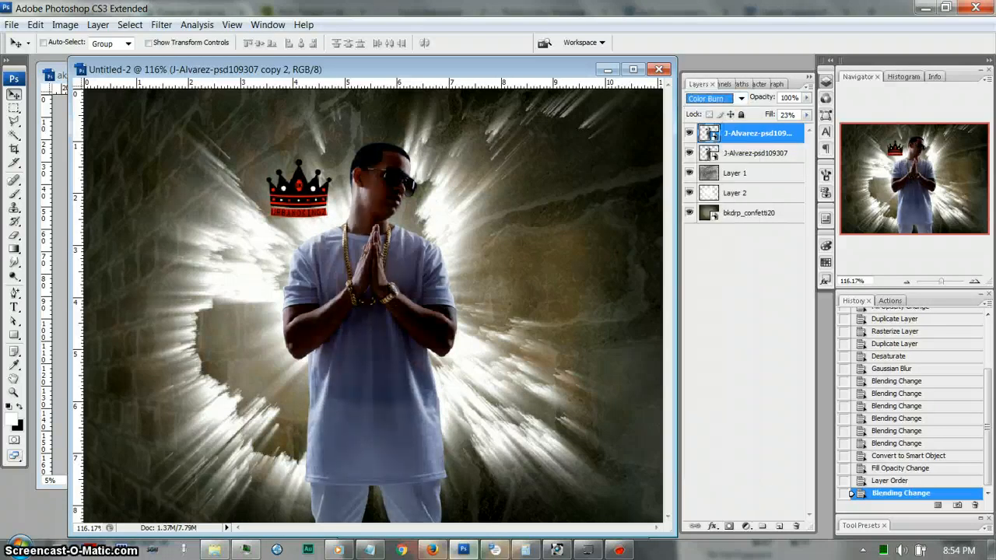
{"action": "key", "text": "Down"}
{"action": "key", "text": "Down"}
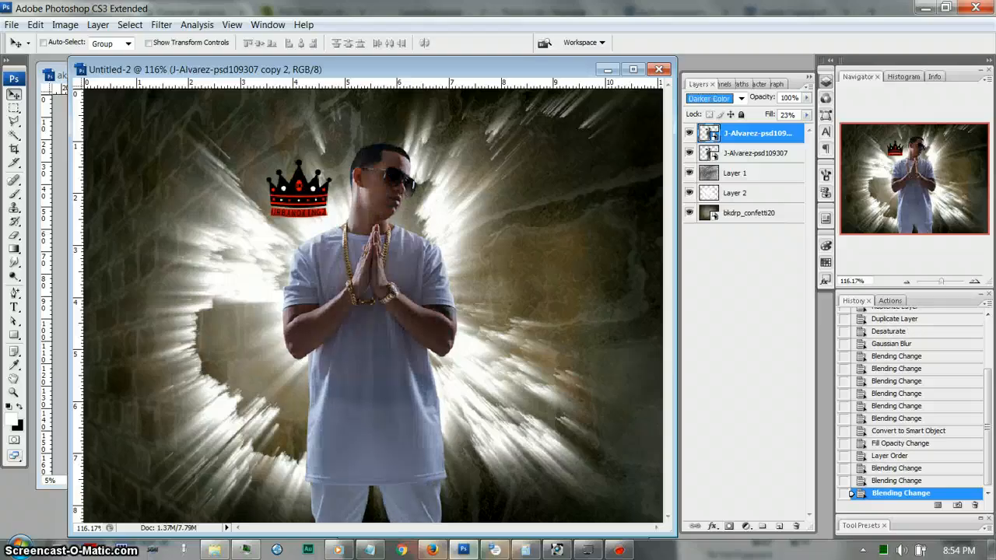
{"action": "key", "text": "Up"}
{"action": "key", "text": "Up"}
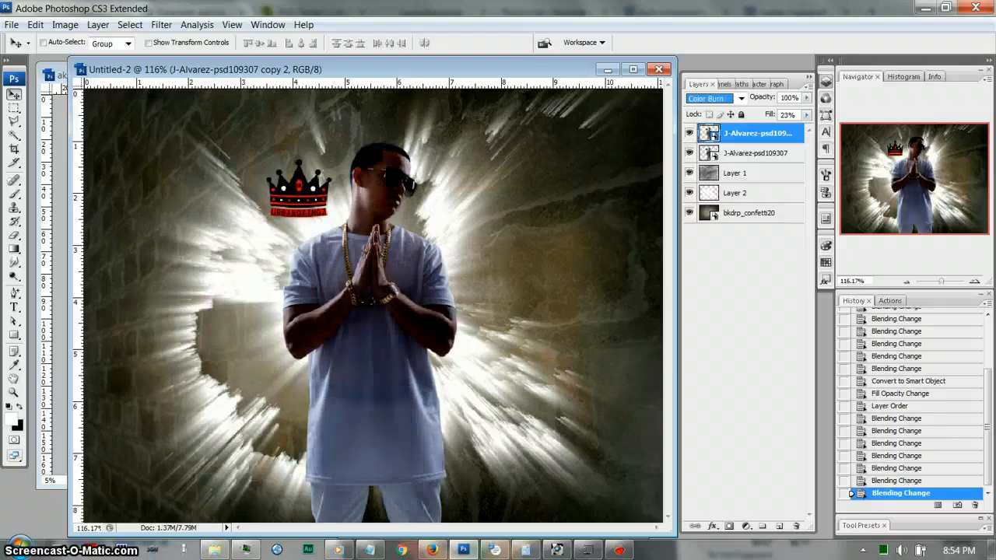
{"action": "key", "text": "Up"}
{"action": "key", "text": "Down"}
{"action": "key", "text": "Down"}
{"action": "key", "text": "Down"}
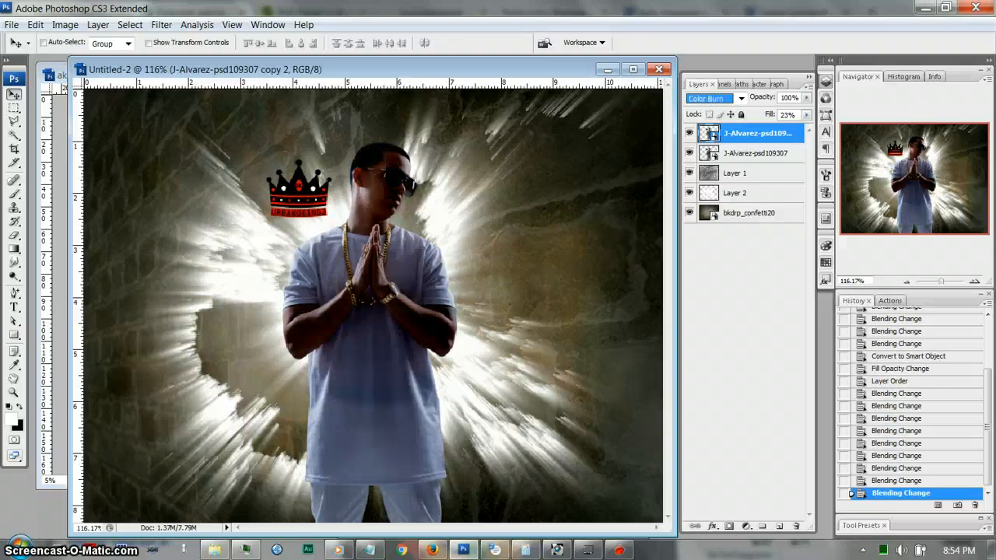
{"action": "key", "text": "Down"}
{"action": "key", "text": "Down"}
{"action": "key", "text": "Down"}
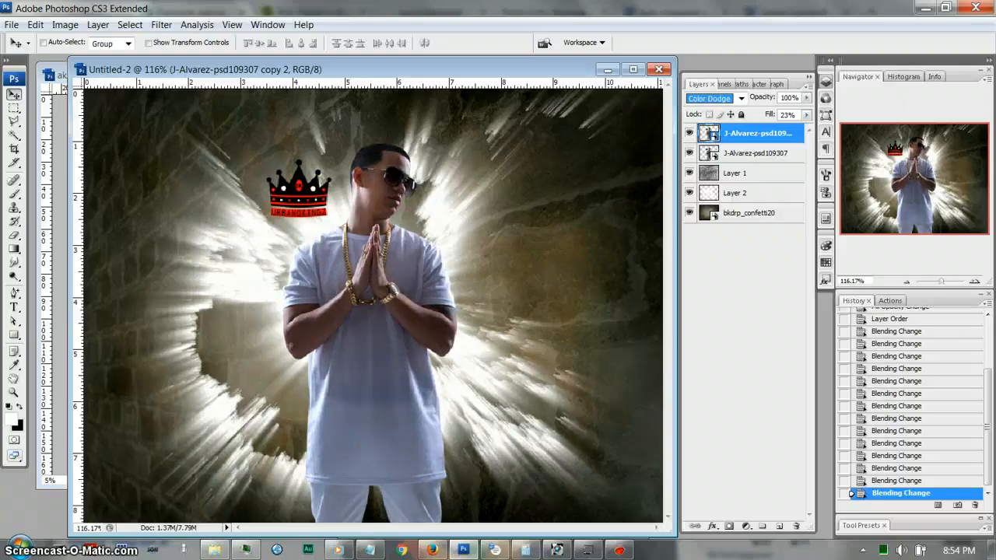
{"action": "key", "text": "Down"}
{"action": "key", "text": "Down"}
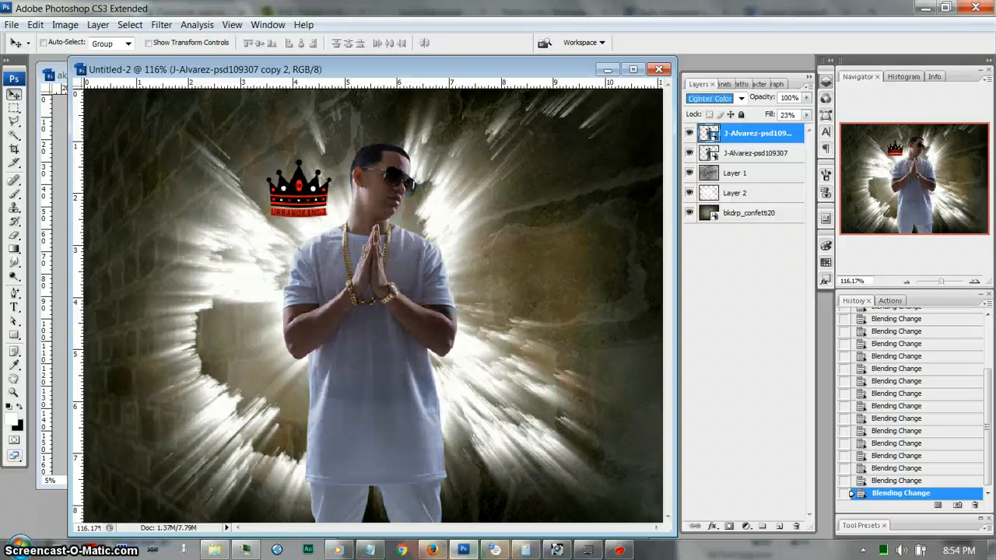
{"action": "key", "text": "Down"}
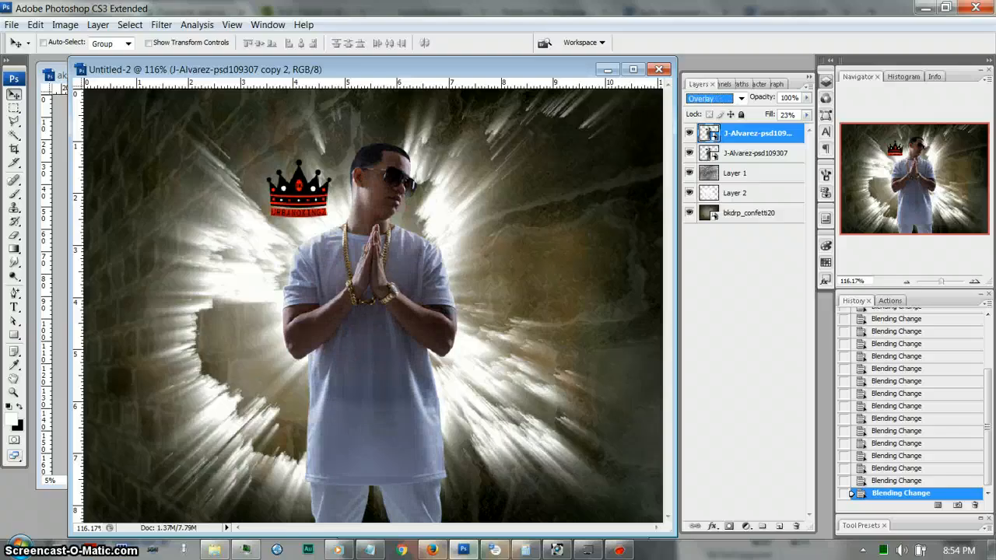
{"action": "key", "text": "Down"}
{"action": "key", "text": "Down"}
{"action": "key", "text": "Down"}
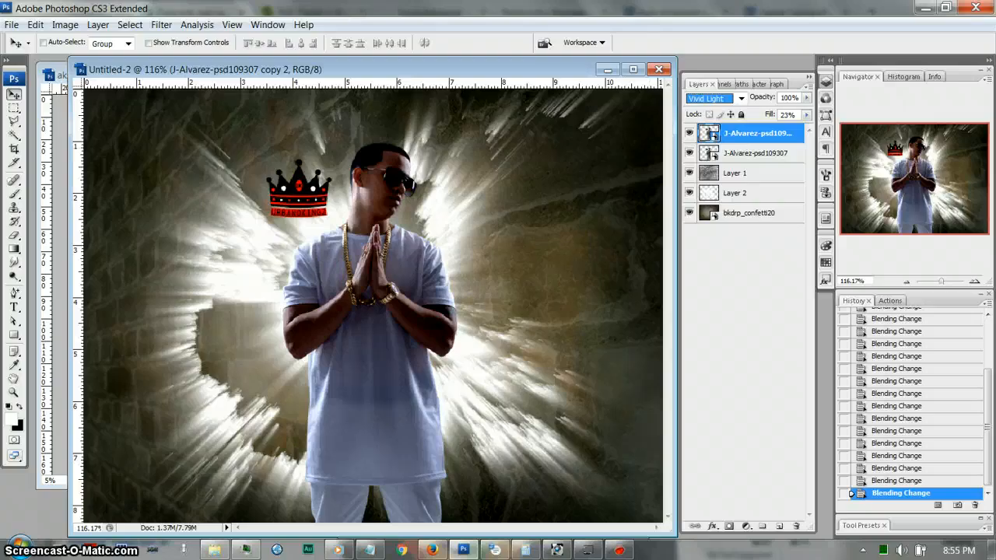
- Add an Outer Glow to the light burst on Layer 2 with the mint green glow color 83eec4
{"action": "left_click", "coordinate": [737, 193]}
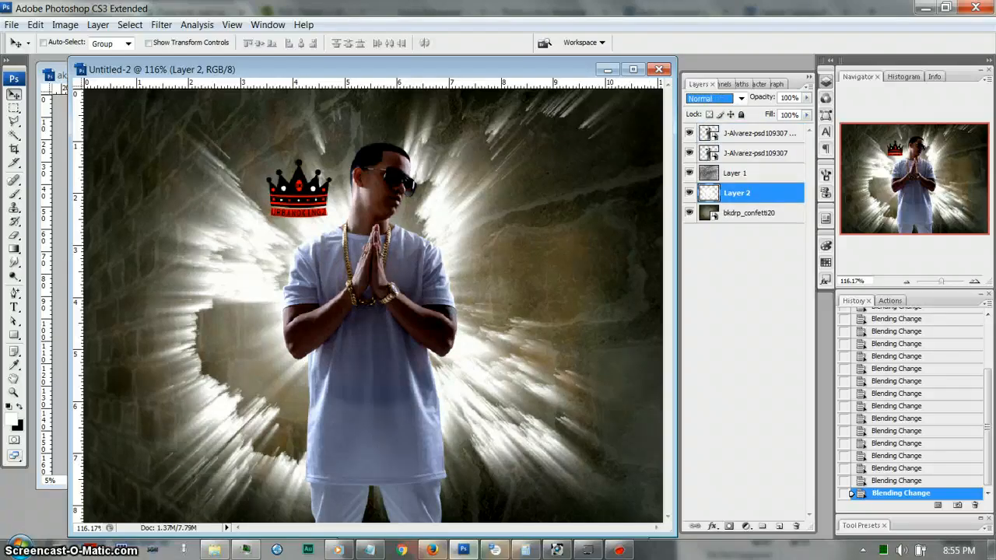
{"action": "double_click", "coordinate": [778, 193]}
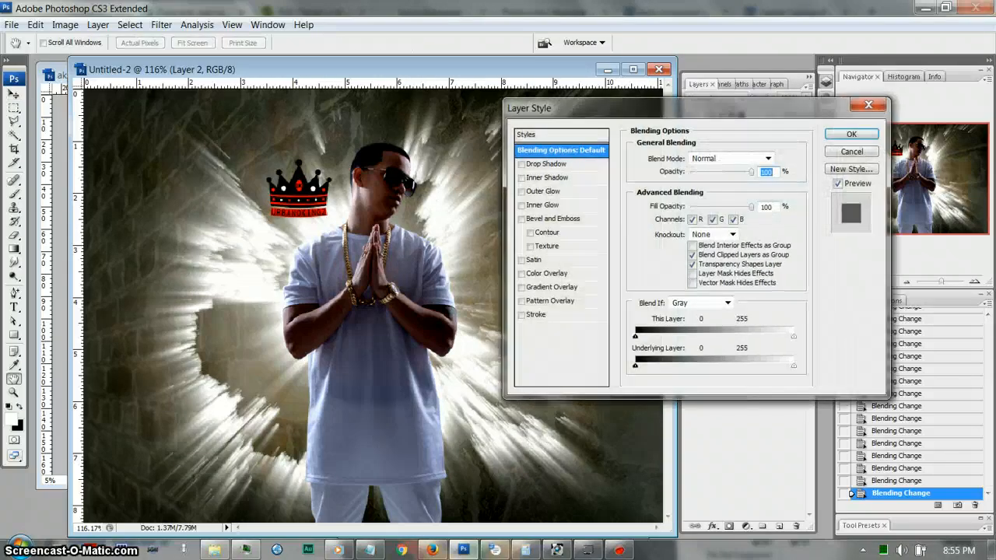
{"action": "left_click", "coordinate": [522, 191]}
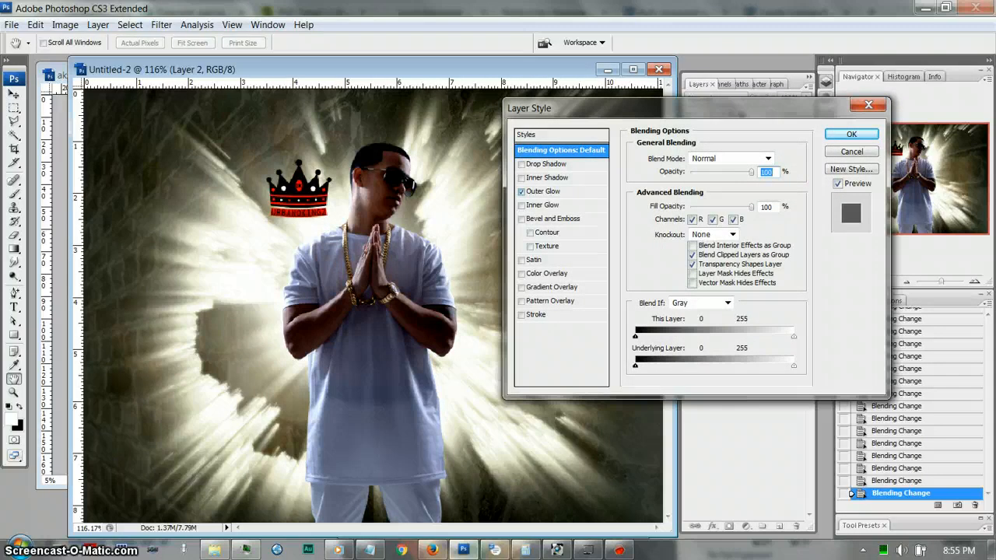
{"action": "left_click", "coordinate": [544, 191]}
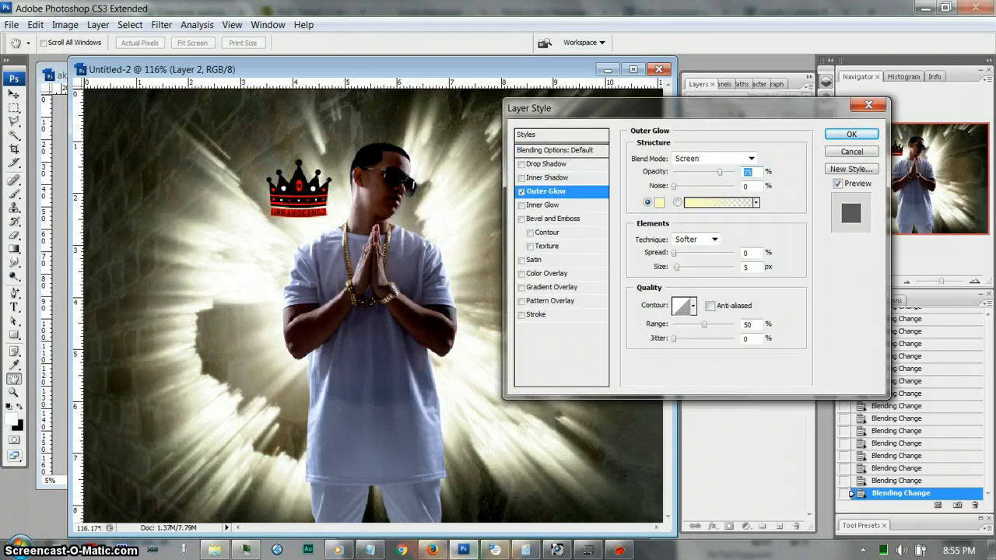
{"action": "left_click", "coordinate": [659, 202]}
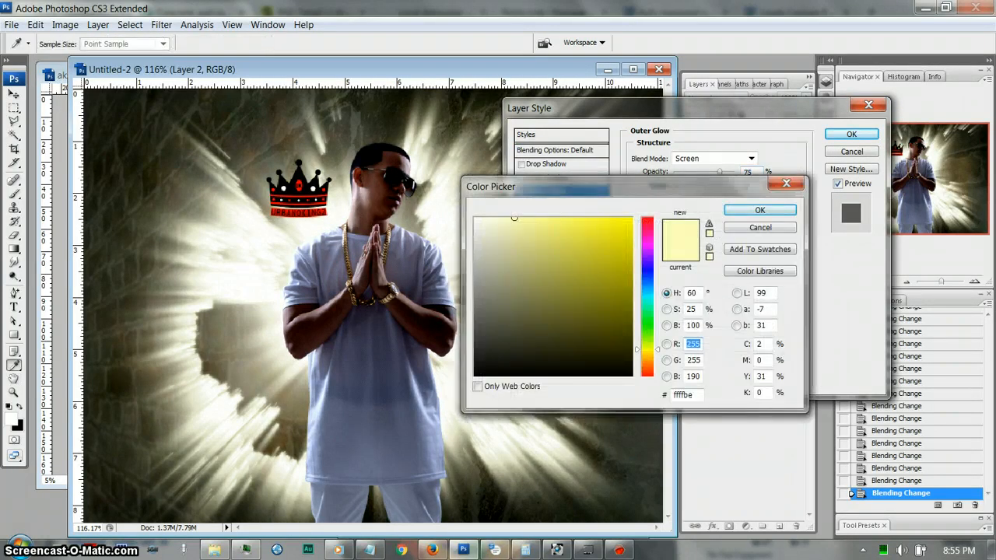
{"action": "left_click", "coordinate": [647, 307]}
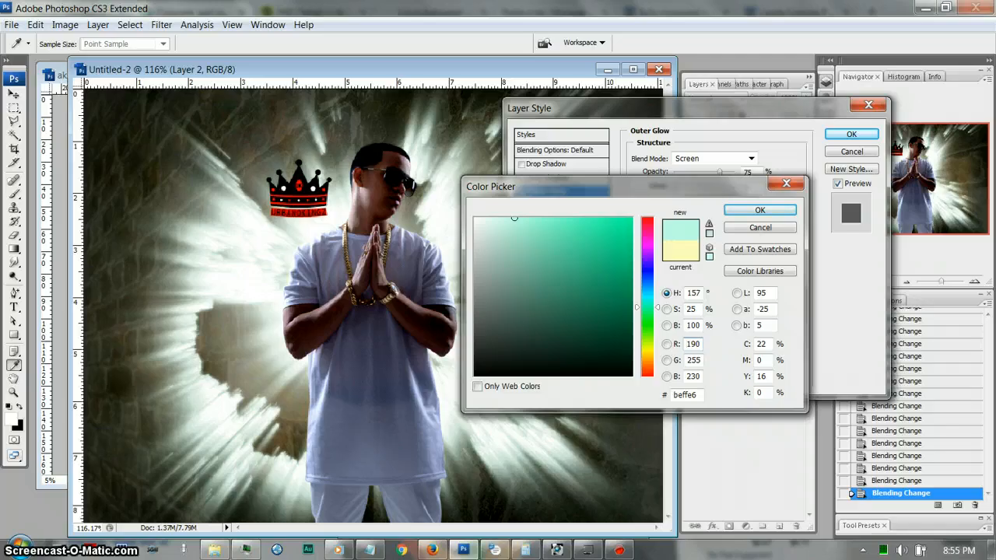
{"action": "left_click", "coordinate": [532, 221]}
{"action": "left_click", "coordinate": [546, 228]}
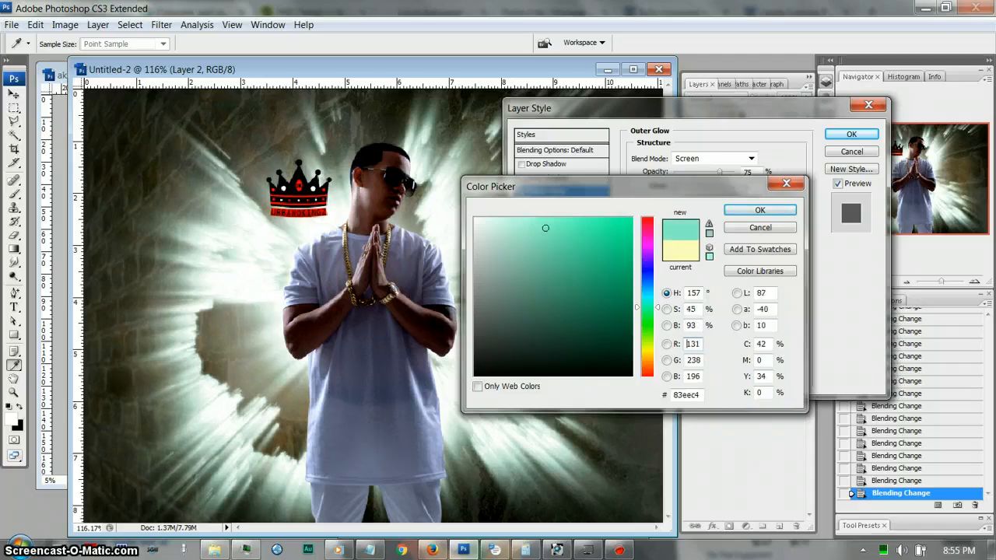
{"action": "key", "text": "Return"}
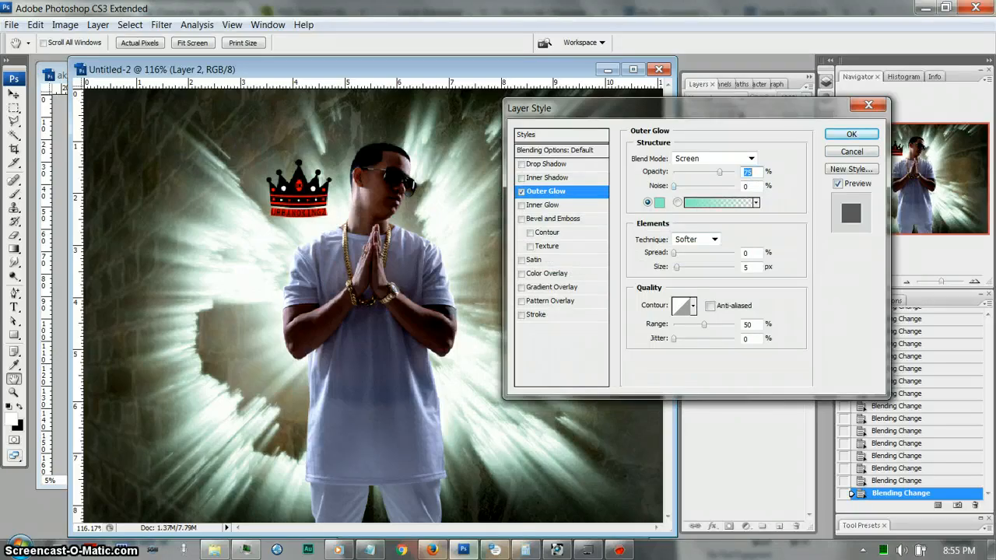
- Set the Outer Glow's spread to 4%, size to 8 px, noise to 11% and range to about 30%, and apply the style
{"action": "mouse_move", "coordinate": [674, 253]}
{"action": "left_mouse_down"}
{"action": "mouse_move", "coordinate": [683, 252]}
{"action": "mouse_move", "coordinate": [673, 253]}
{"action": "mouse_move", "coordinate": [679, 267]}
{"action": "left_mouse_up"}
{"action": "key", "text": "Up"}
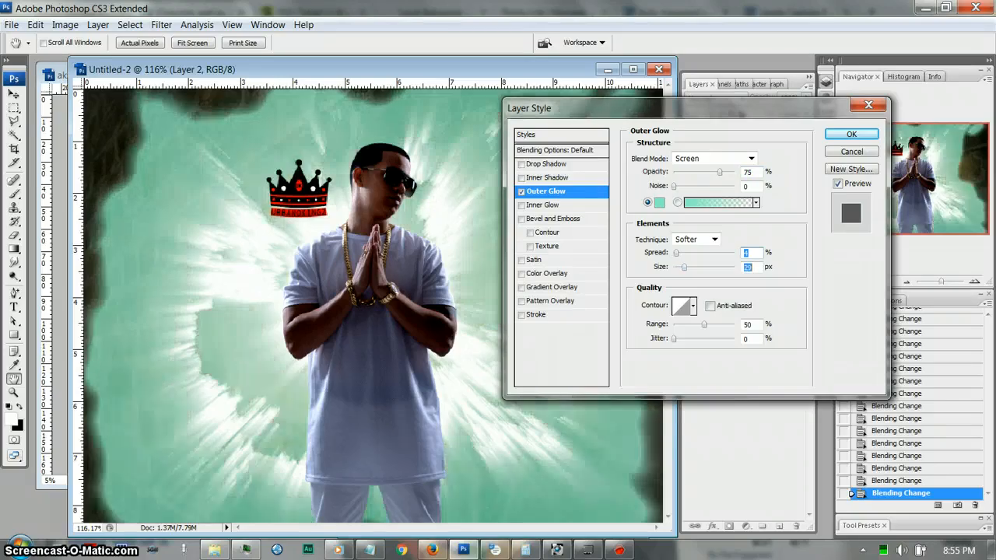
{"action": "key", "text": "Down"}
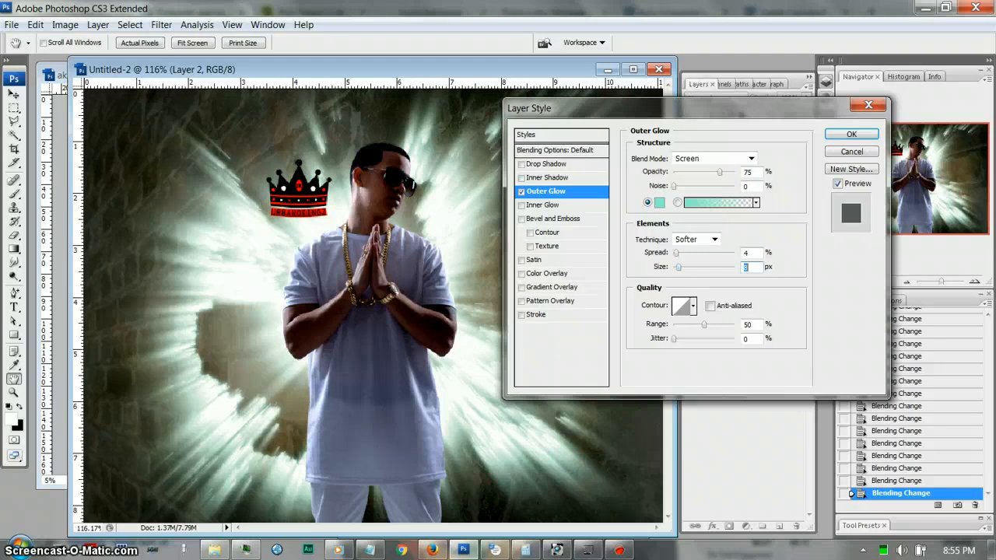
{"action": "left_click_drag", "start_coordinate": [673, 186], "coordinate": [681, 186]}
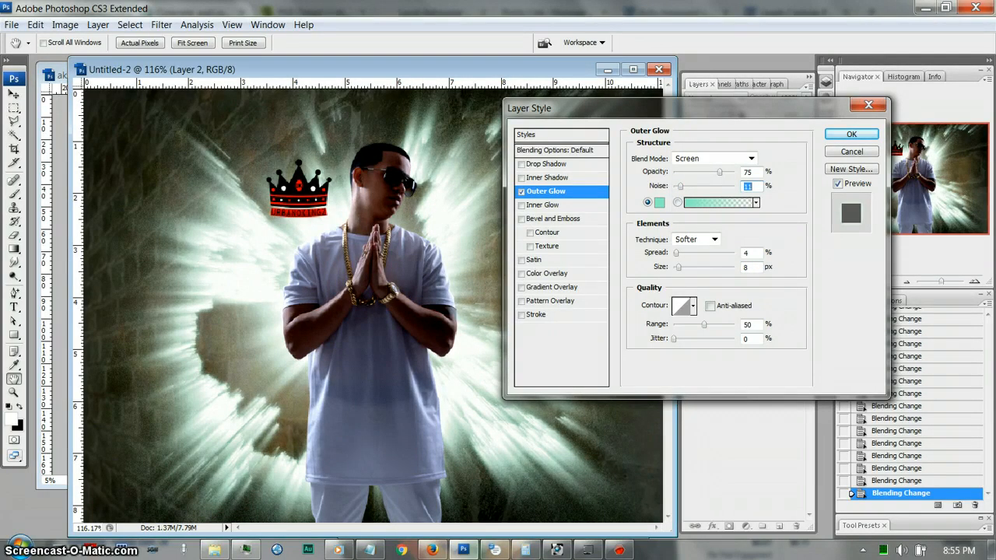
{"action": "mouse_move", "coordinate": [704, 325]}
{"action": "left_mouse_down"}
{"action": "mouse_move", "coordinate": [723, 324]}
{"action": "mouse_move", "coordinate": [690, 324]}
{"action": "left_mouse_up"}
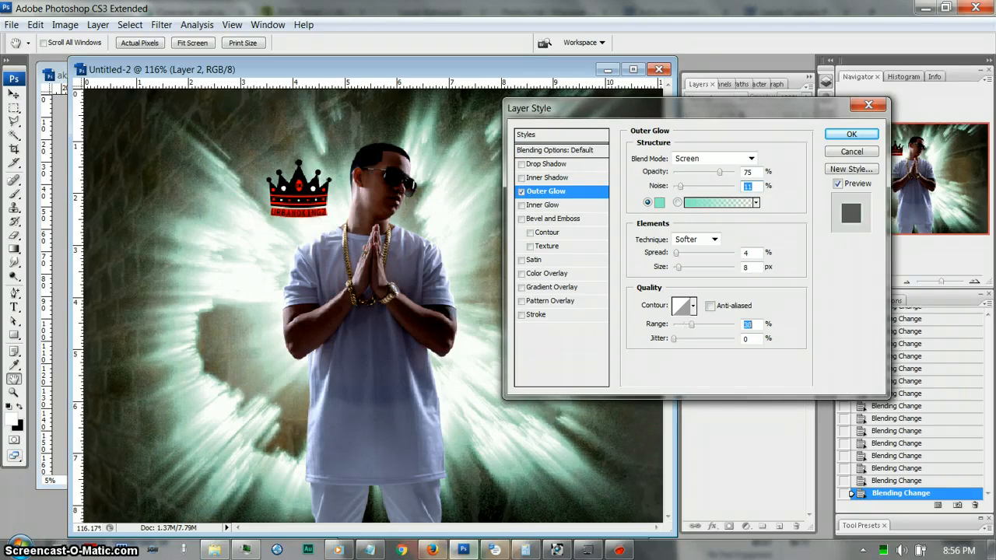
{"action": "left_click", "coordinate": [851, 133]}
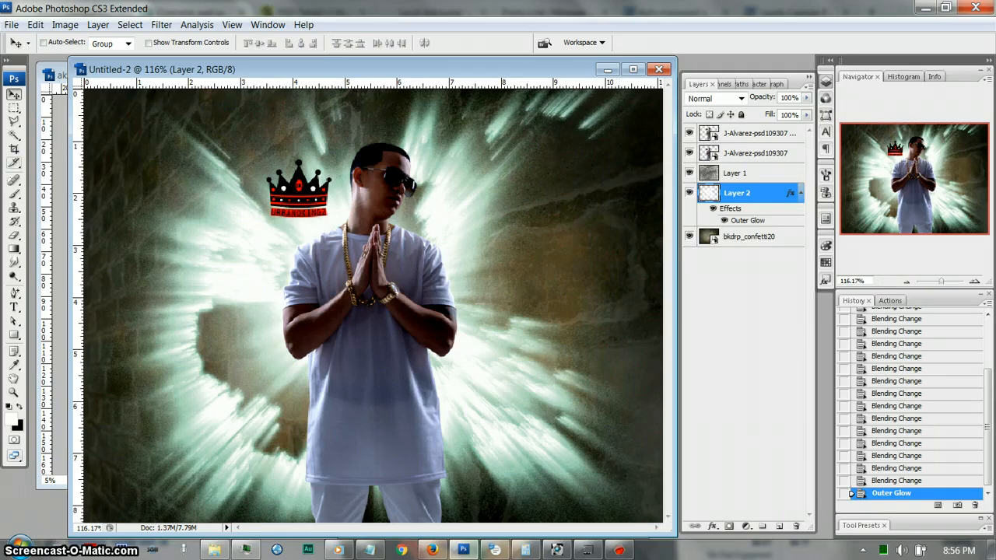
- Activate the Type tool and choose to wait for the unresponsive program
{"action": "left_click", "coordinate": [14, 307]}
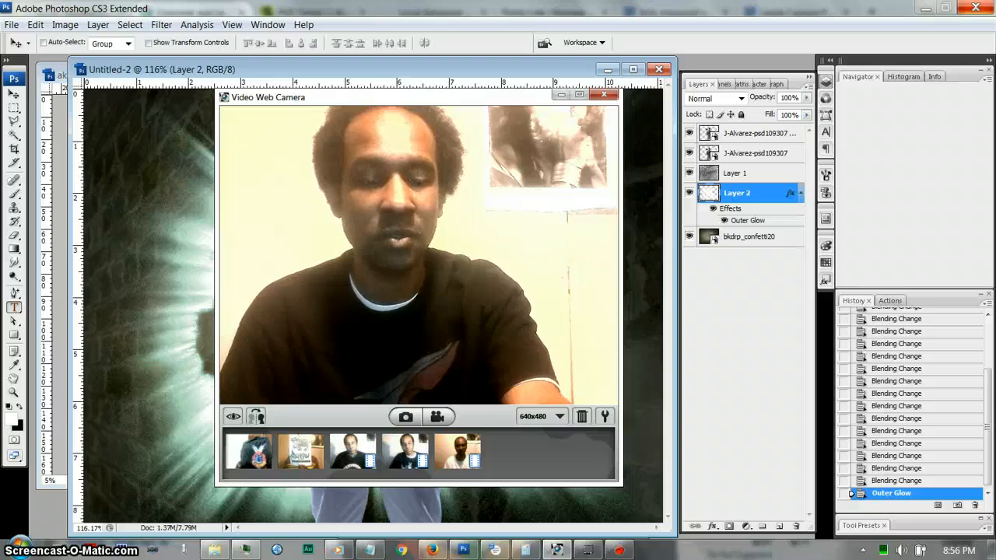
{"action": "key", "text": "alt+Tab"}
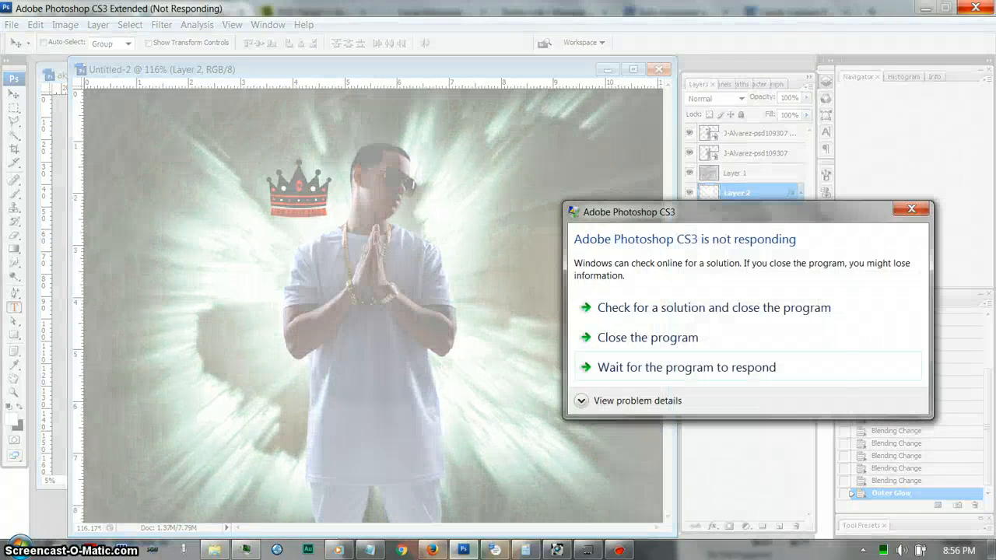
{"action": "left_click", "coordinate": [686, 368]}
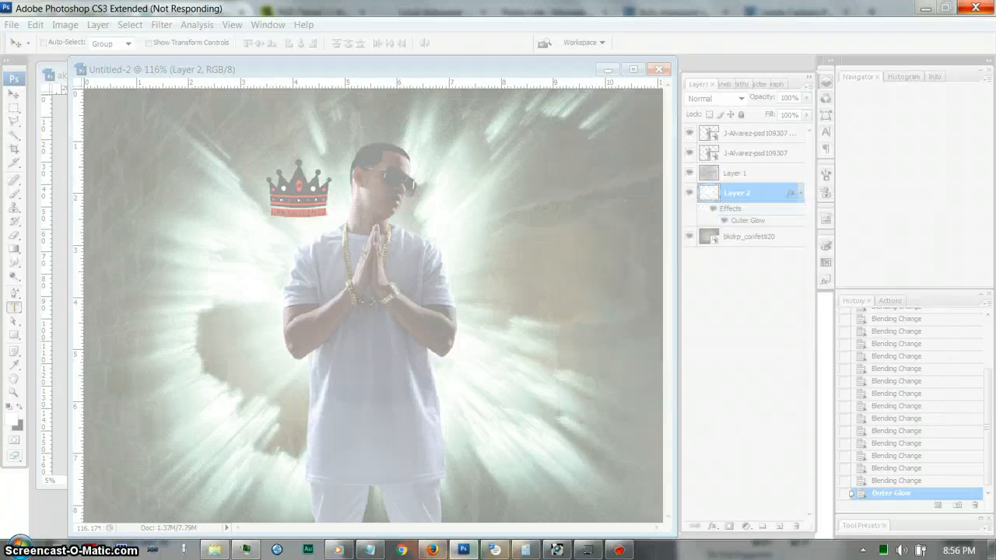
{"action": "key", "text": "alt+Tab"}
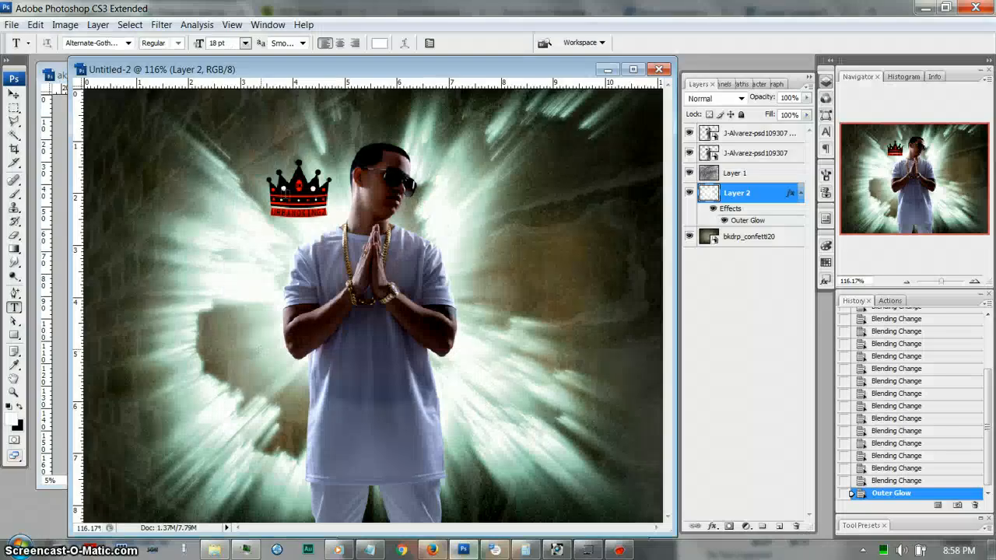
- Add the title text "J Alvarez" near the canvas's upper-left corner in Ameretto Extended Italic
{"action": "left_click", "coordinate": [102, 124]}
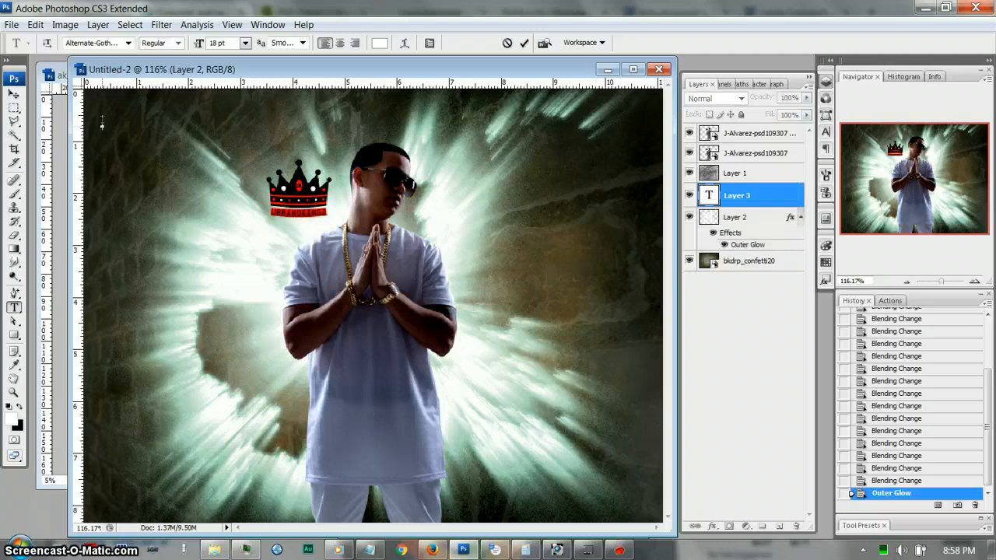
{"action": "left_click", "coordinate": [129, 42]}
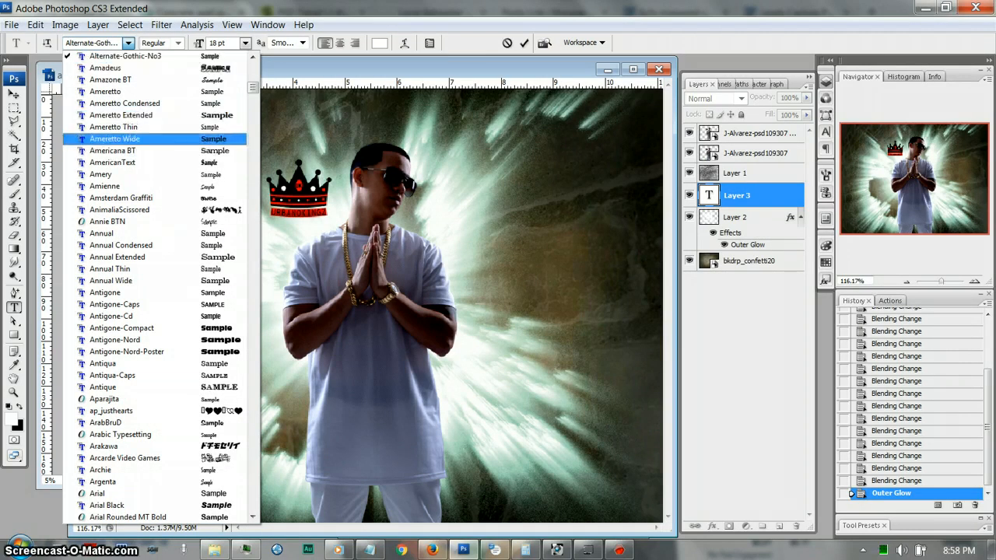
{"action": "left_click", "coordinate": [121, 115]}
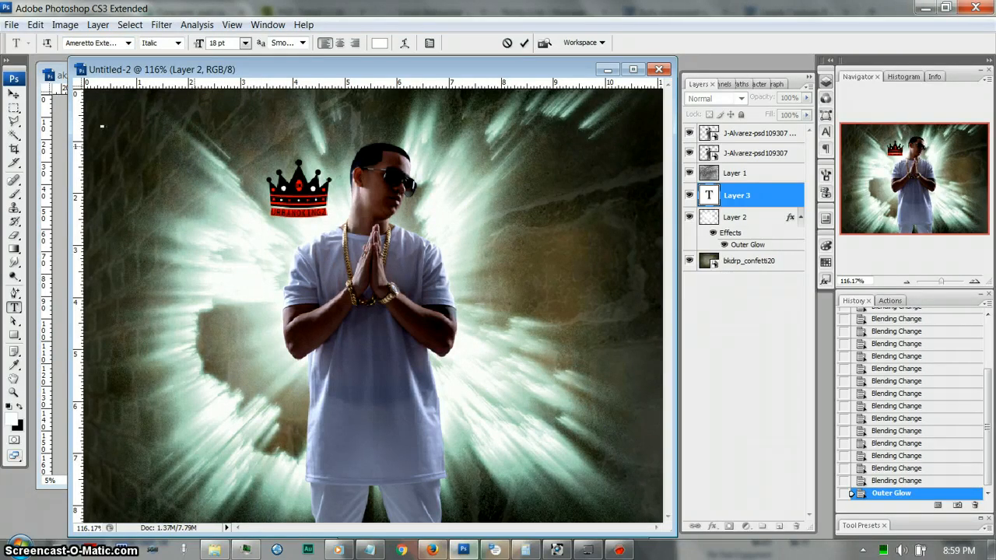
{"action": "type", "text": "Alva"}
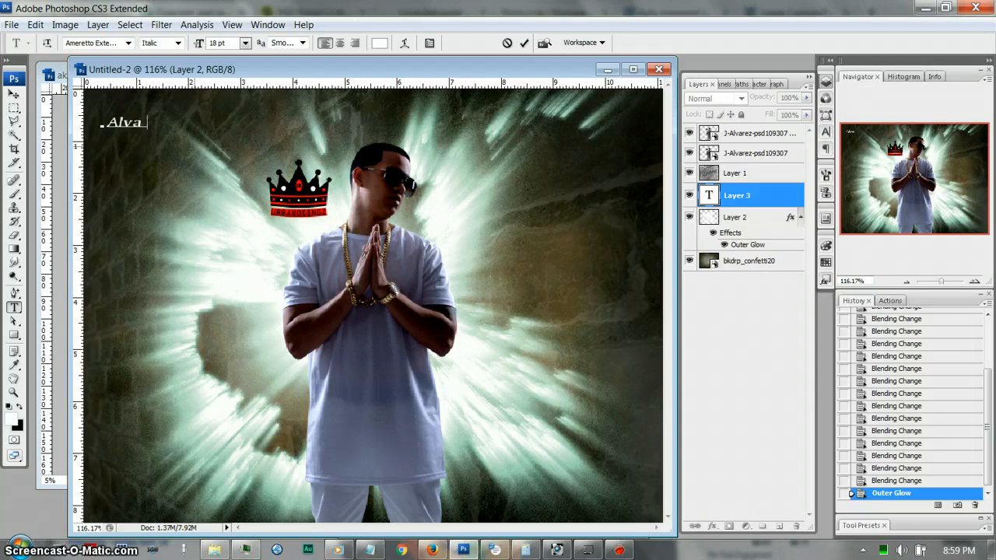
{"action": "type", "text": "rez"}
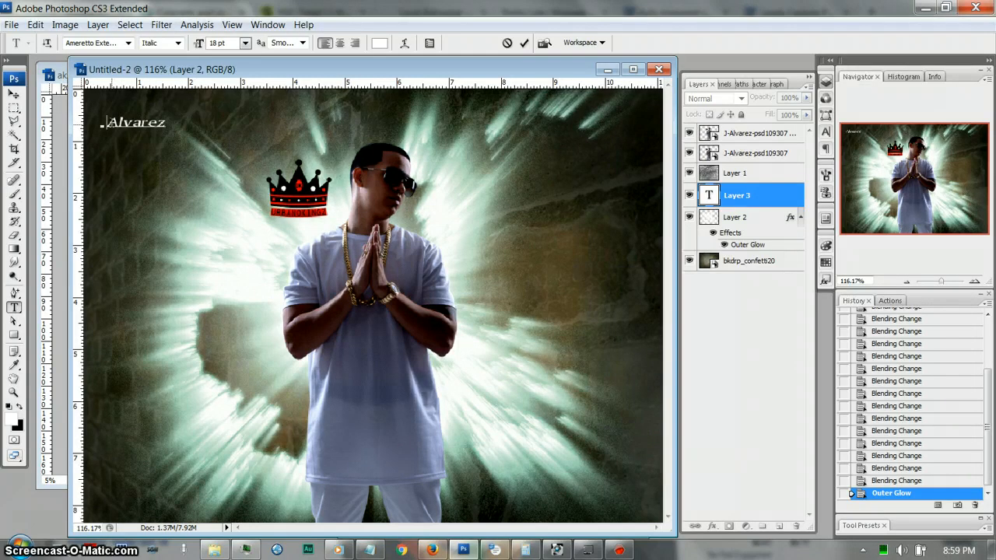
{"action": "type", "text": "J"}
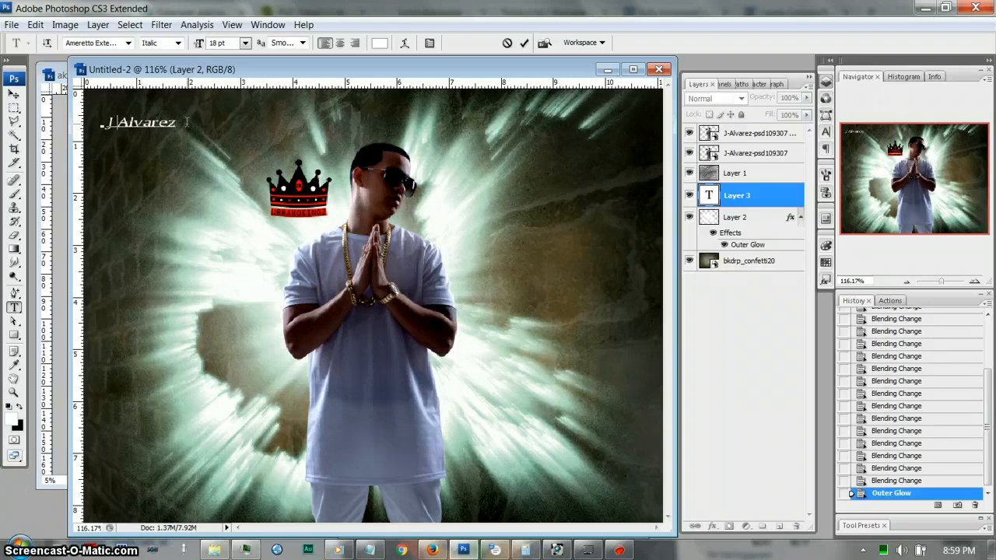
{"action": "left_click_drag", "start_coordinate": [187, 122], "coordinate": [106, 123]}
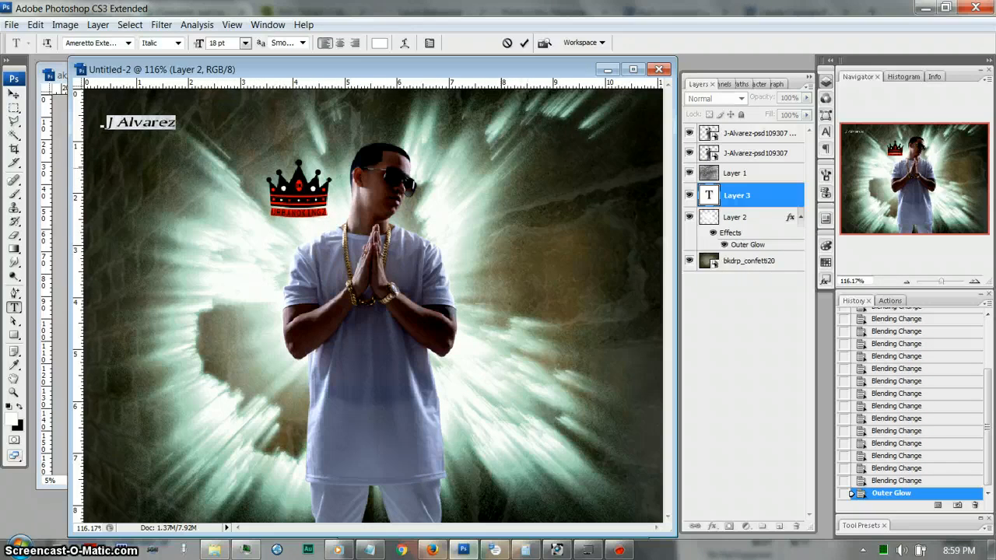
{"action": "key", "text": "BackSpace"}
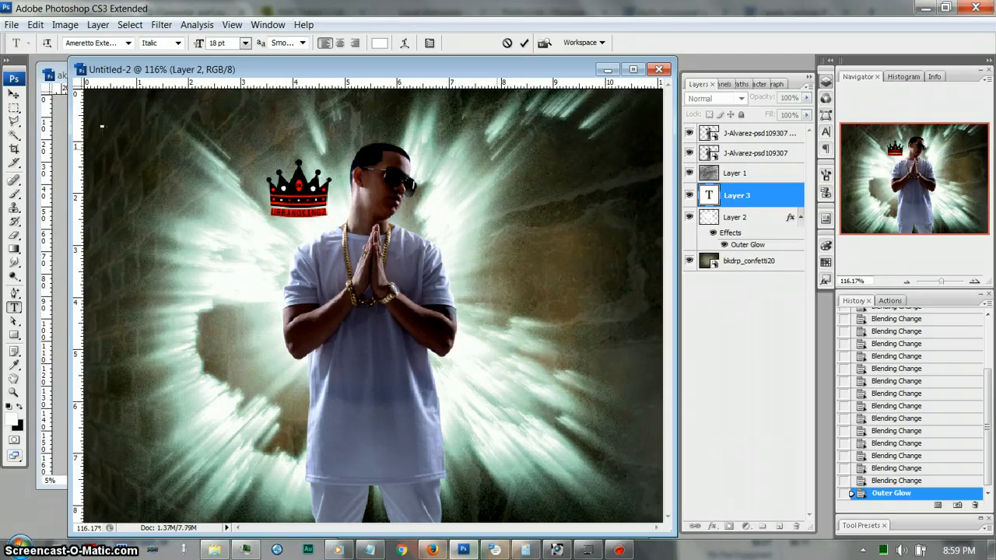
{"action": "key", "text": "ctrl+z"}
- Commit the title text, then scale it proportionally to about 308% and place it above the crown
{"action": "key", "text": "ctrl+Return"}
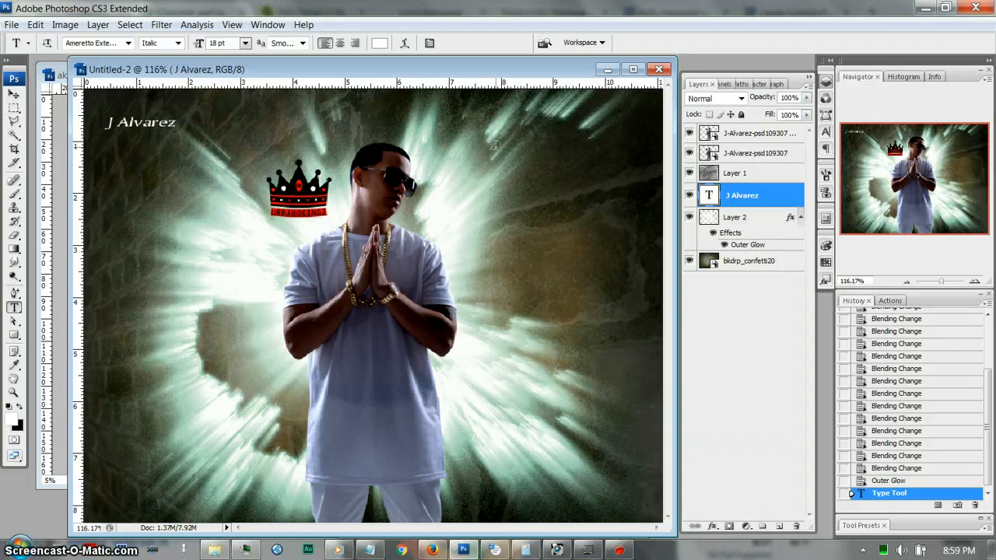
{"action": "left_click", "coordinate": [14, 94]}
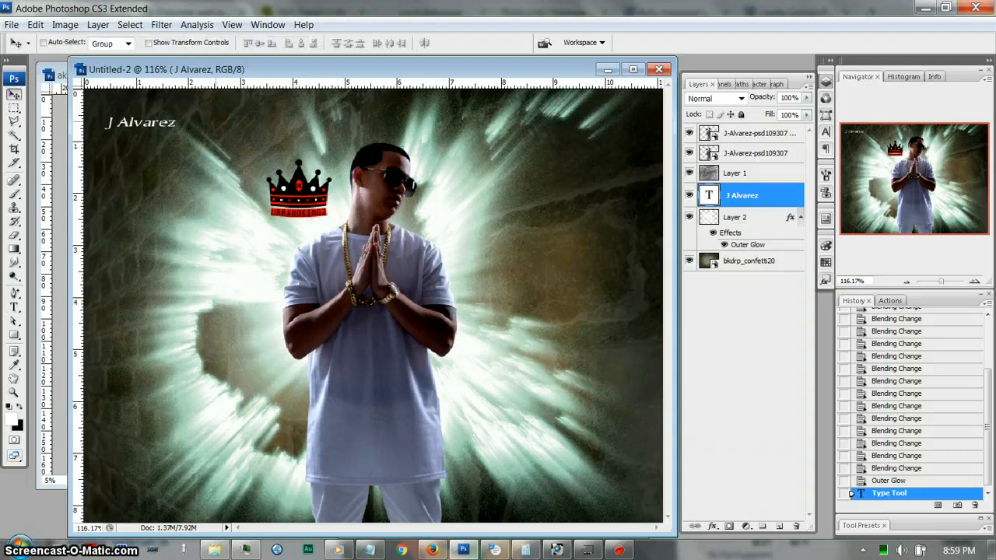
{"action": "left_click_drag", "start_coordinate": [159, 122], "coordinate": [174, 145]}
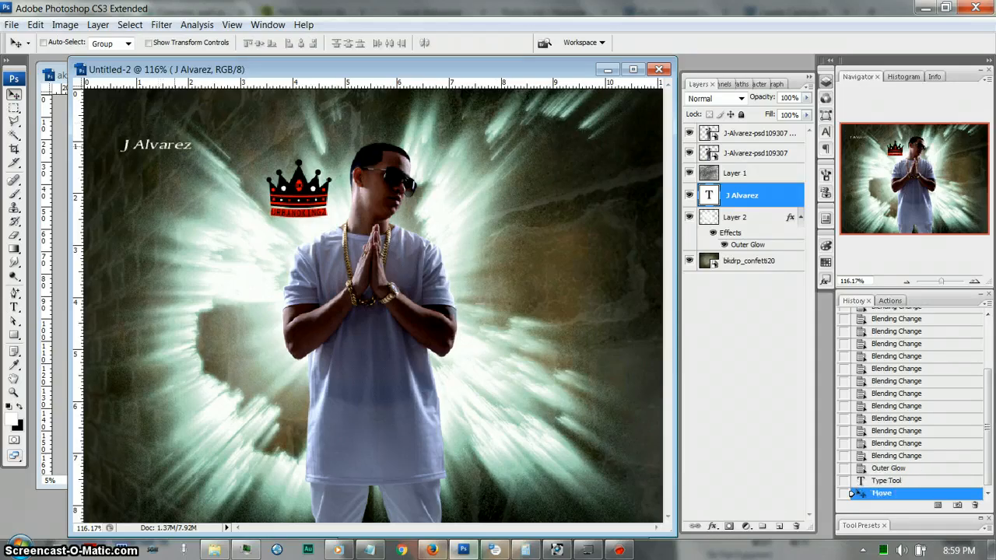
{"action": "key", "text": "ctrl+t"}
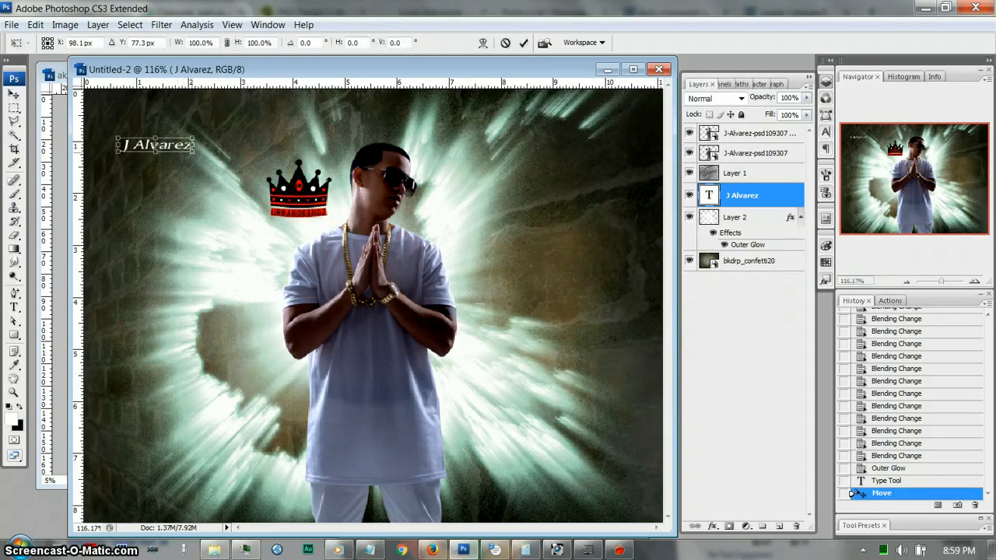
{"action": "left_click_drag", "start_coordinate": [237, 160], "coordinate": [269, 165]}
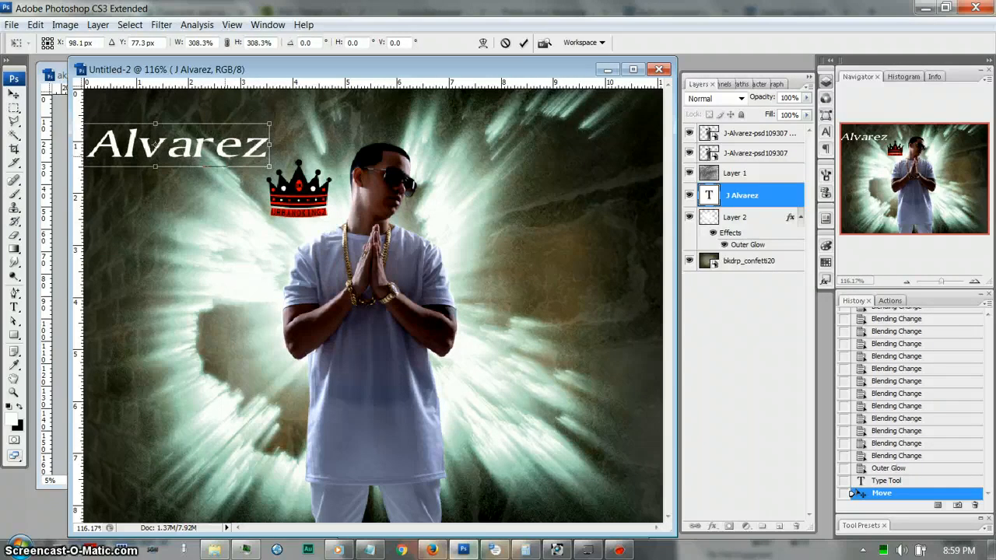
{"action": "left_click_drag", "start_coordinate": [157, 142], "coordinate": [229, 138]}
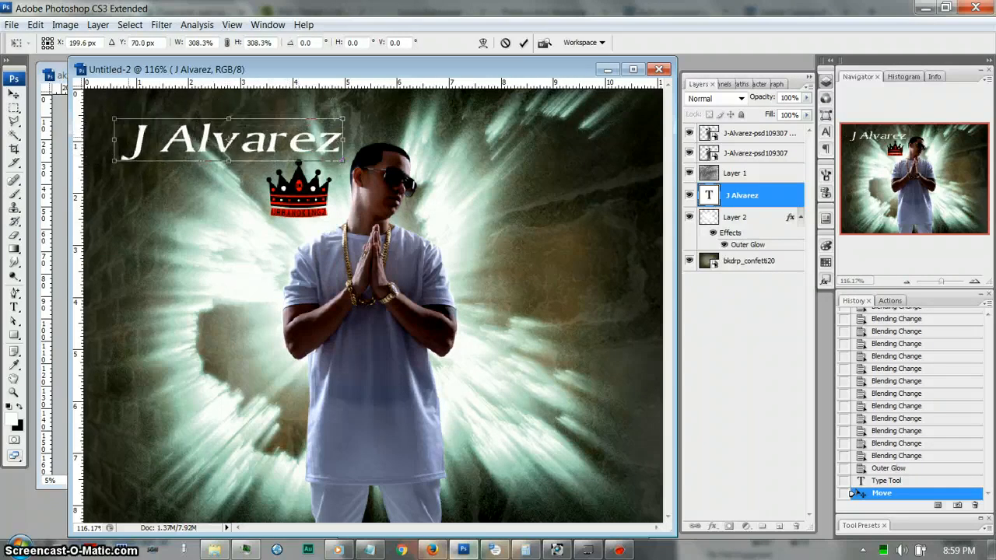
{"action": "key", "text": "Return"}
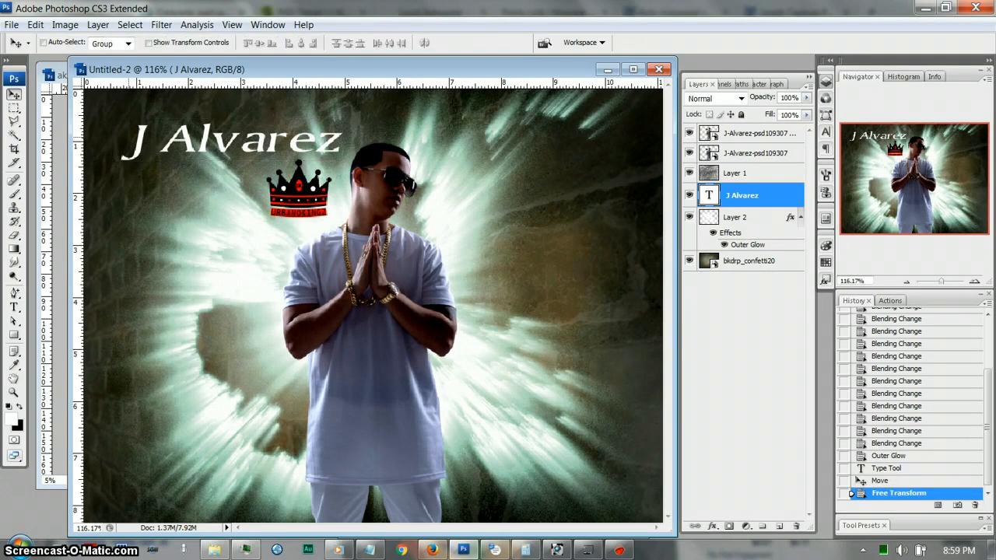
- Enlarge the title's initial "J" to about 136.49 pt and move the title down so the letter fits inside the canvas
{"action": "key", "text": "t"}
{"action": "left_click_drag", "start_coordinate": [158, 137], "coordinate": [117, 150]}
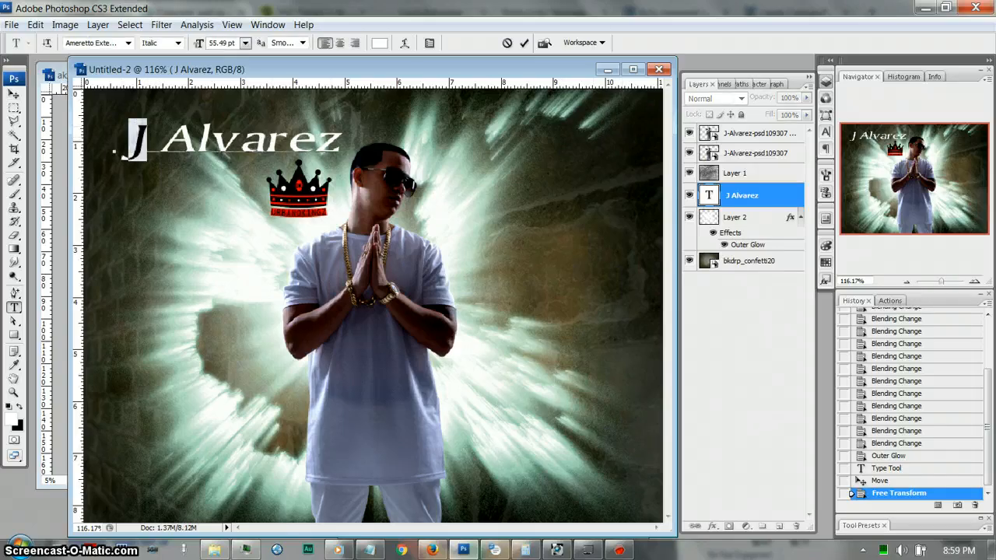
{"action": "left_click", "coordinate": [759, 84]}
{"action": "left_click_drag", "start_coordinate": [691, 119], "coordinate": [753, 119]}
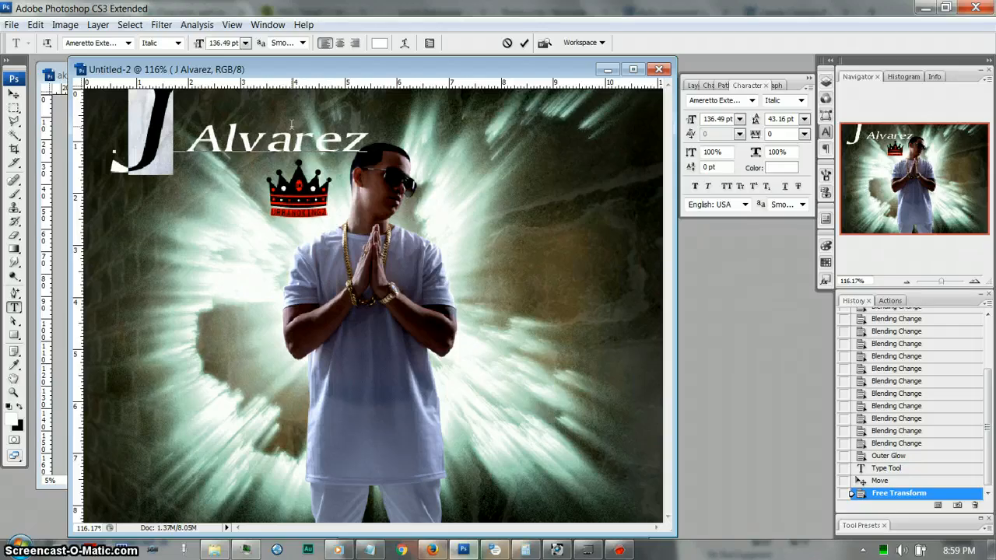
{"action": "key", "text": "ctrl+Return"}
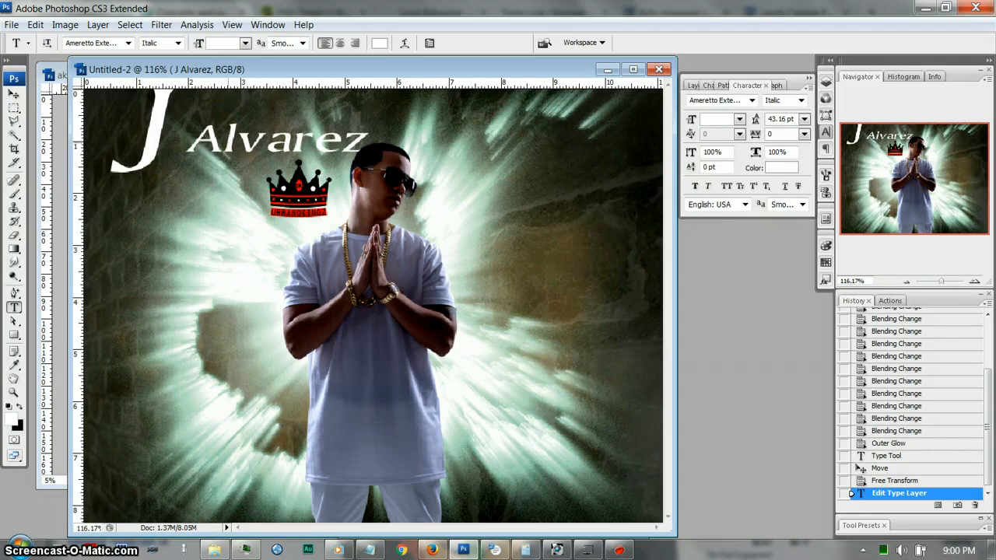
{"action": "key", "text": "v"}
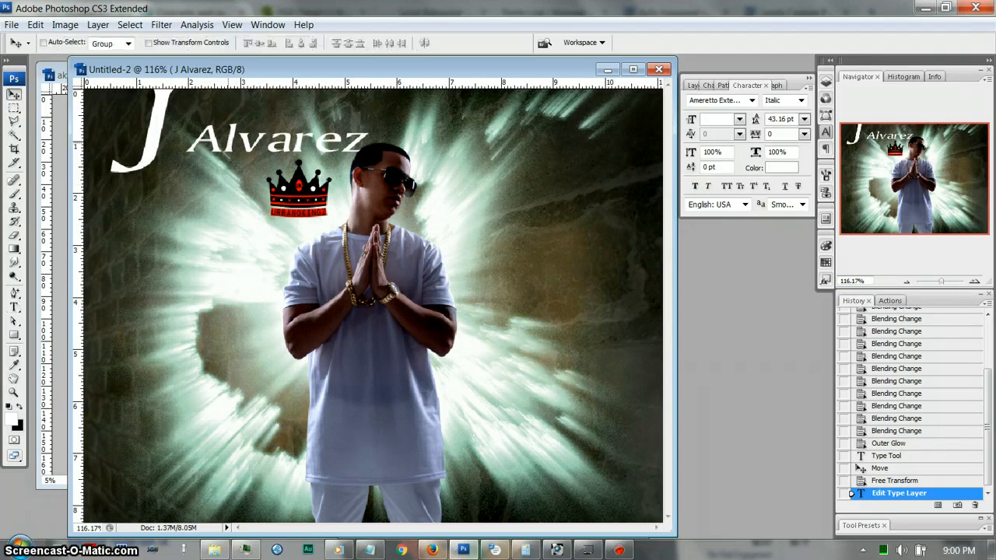
{"action": "left_click_drag", "start_coordinate": [233, 142], "coordinate": [219, 161]}
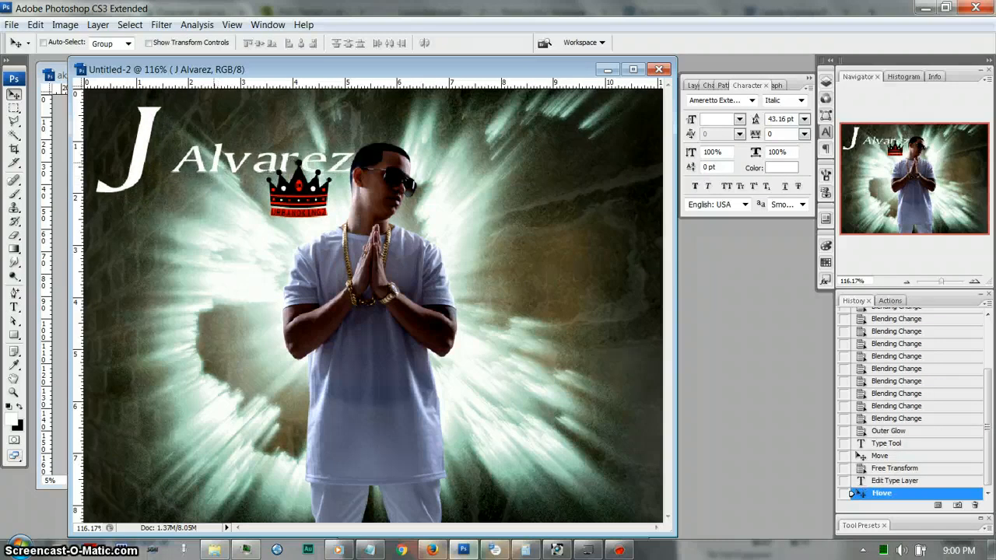
- Raise the word "Alvarez" with a 37 pt baseline shift and set it in All Caps
{"action": "key", "text": "t"}
{"action": "left_click_drag", "start_coordinate": [173, 161], "coordinate": [355, 161]}
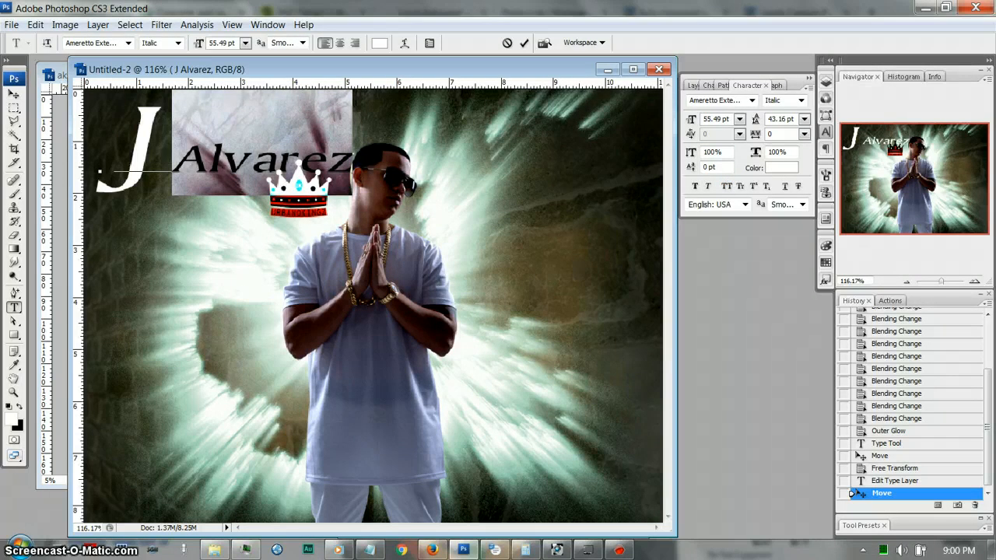
{"action": "left_click_drag", "start_coordinate": [690, 167], "coordinate": [719, 167]}
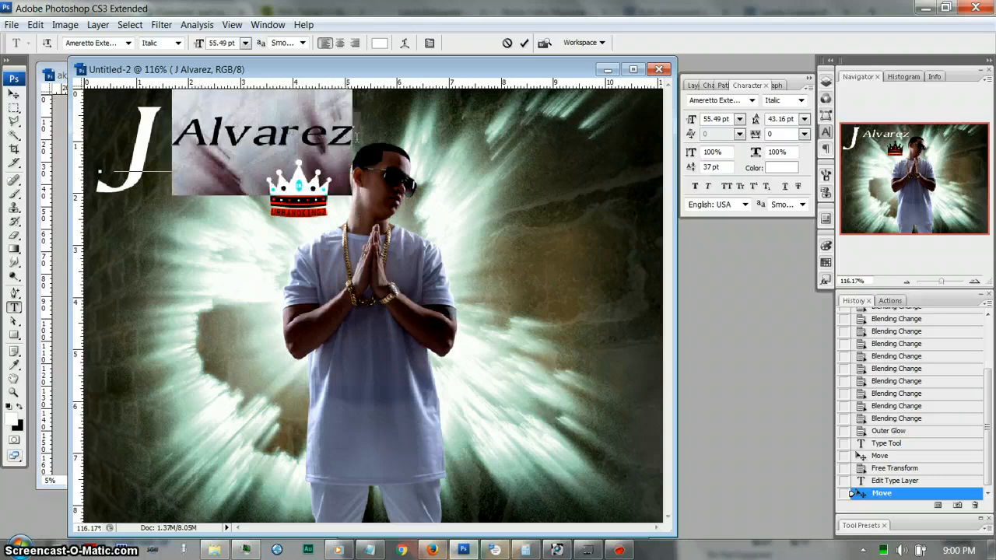
{"action": "left_click", "coordinate": [726, 186]}
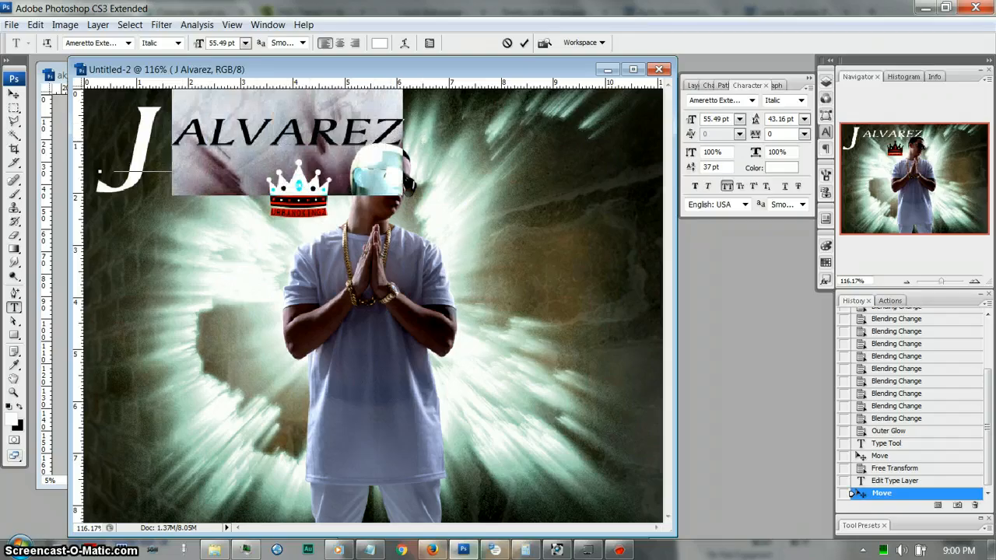
- Increase the font size of "ALVAREZ" to 69.49 pt and commit the text edit
{"action": "key", "text": "ctrl+shift+period"}
{"action": "key", "text": "ctrl+shift+period"}
{"action": "key", "text": "ctrl+shift+period"}
{"action": "key", "text": "ctrl+shift+period"}
{"action": "key", "text": "ctrl+shift+period"}
{"action": "key", "text": "ctrl+shift+period"}
{"action": "key", "text": "ctrl+shift+period"}
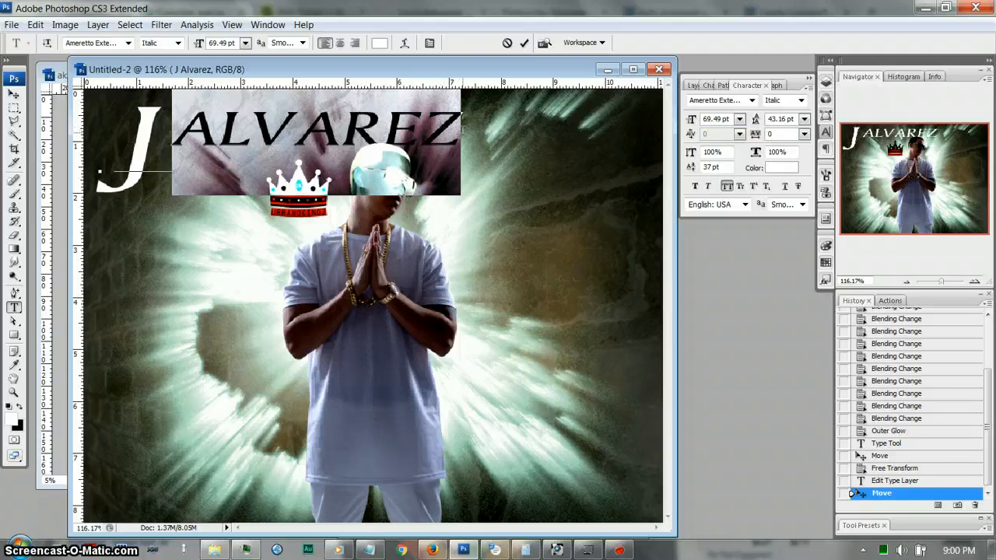
{"action": "left_click_drag", "start_coordinate": [459, 130], "coordinate": [99, 138]}
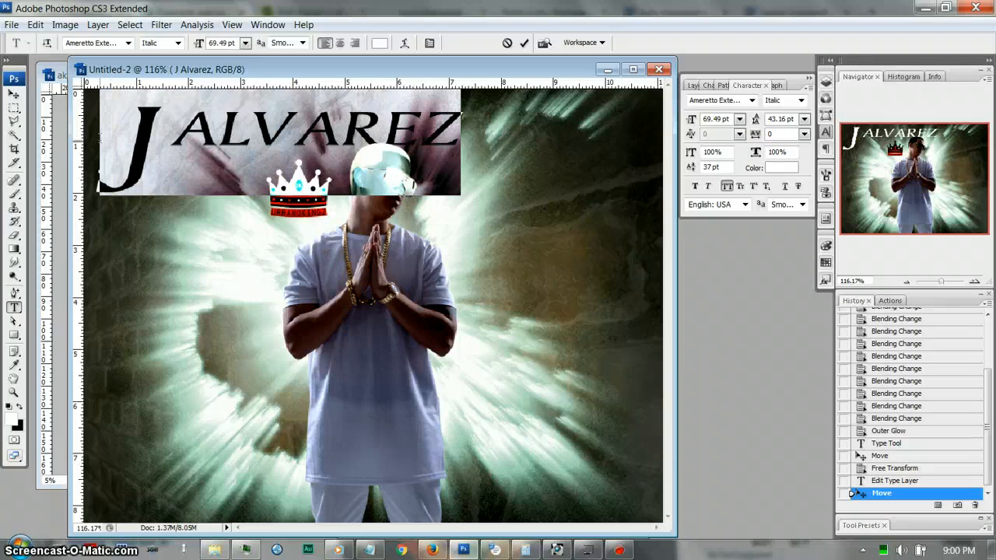
{"action": "key", "text": "ctrl+Return"}
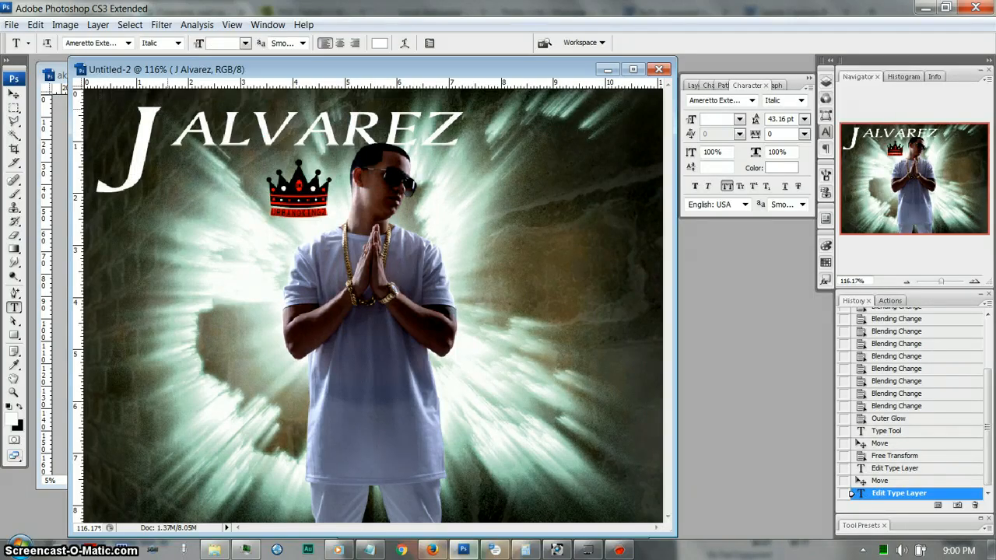
{"action": "key", "text": "ctrl+t"}
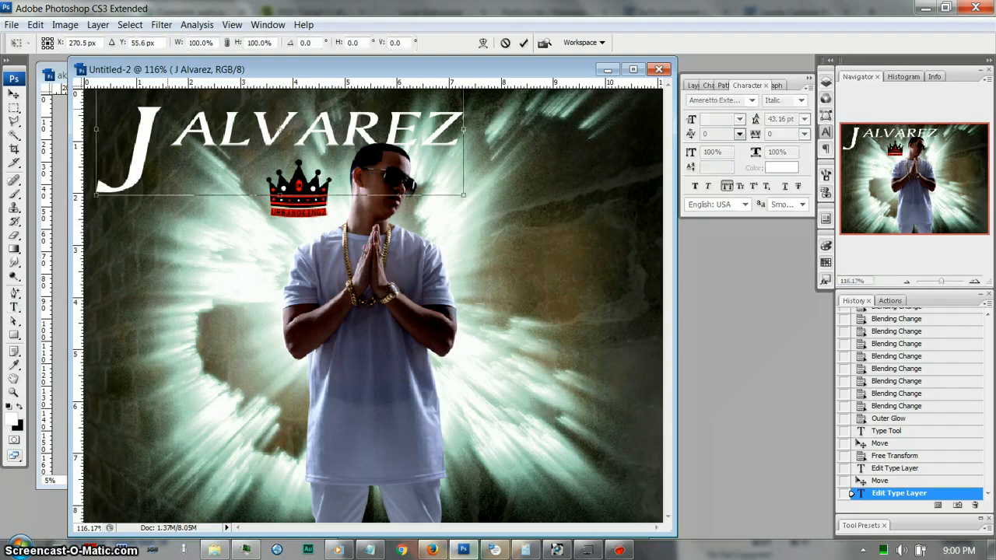
{"action": "left_click", "coordinate": [483, 42]}
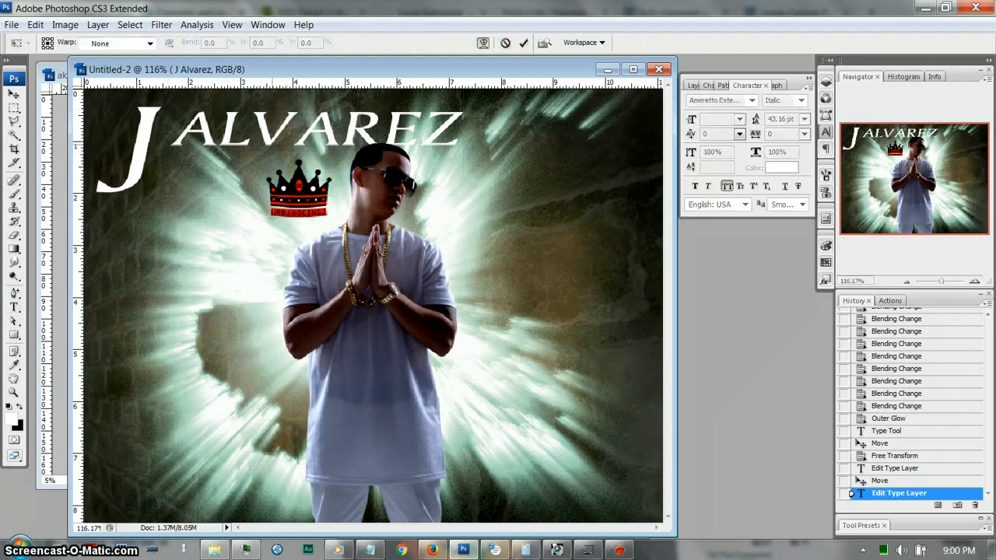
{"action": "left_click_drag", "start_coordinate": [311, 143], "coordinate": [278, 136]}
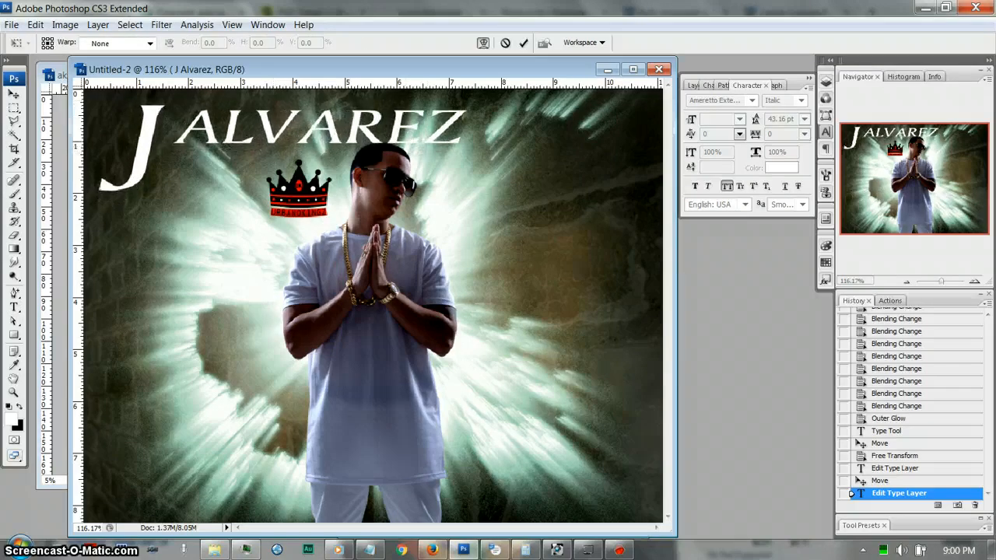
{"action": "left_click", "coordinate": [483, 43]}
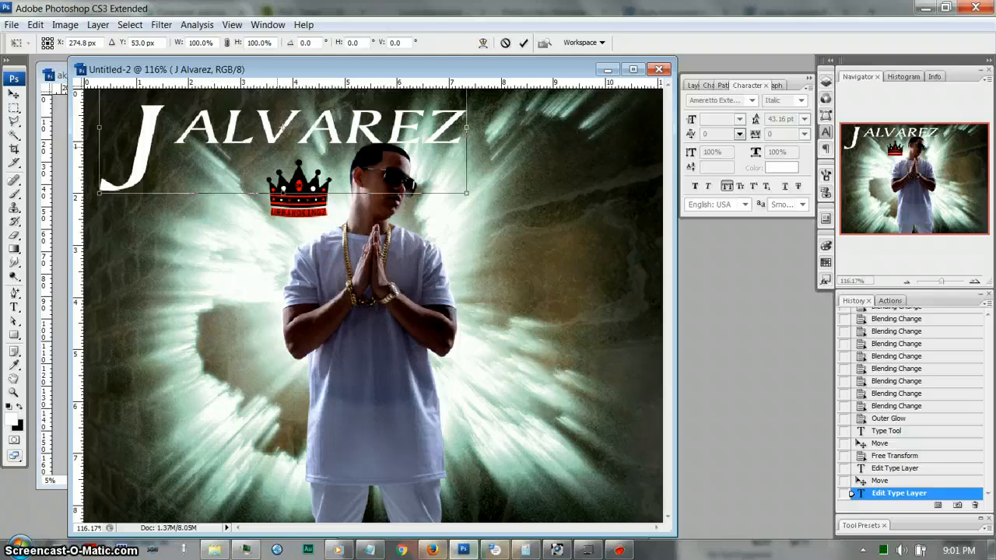
{"action": "right_click", "coordinate": [278, 148]}
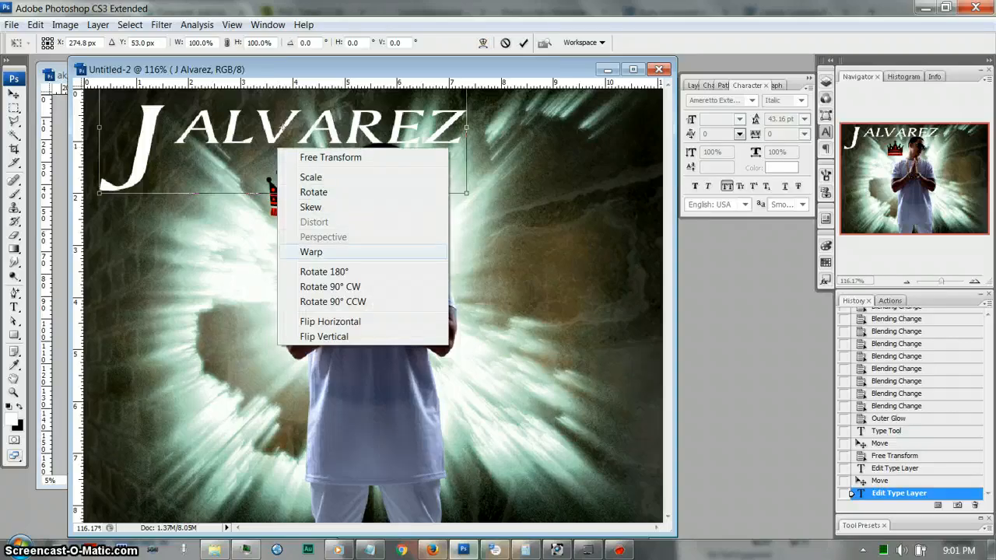
{"action": "left_click", "coordinate": [305, 251]}
{"action": "mouse_move", "coordinate": [371, 129]}
{"action": "left_mouse_down"}
{"action": "mouse_move", "coordinate": [349, 128]}
{"action": "mouse_move", "coordinate": [384, 139]}
{"action": "mouse_move", "coordinate": [381, 122]}
{"action": "left_mouse_up"}
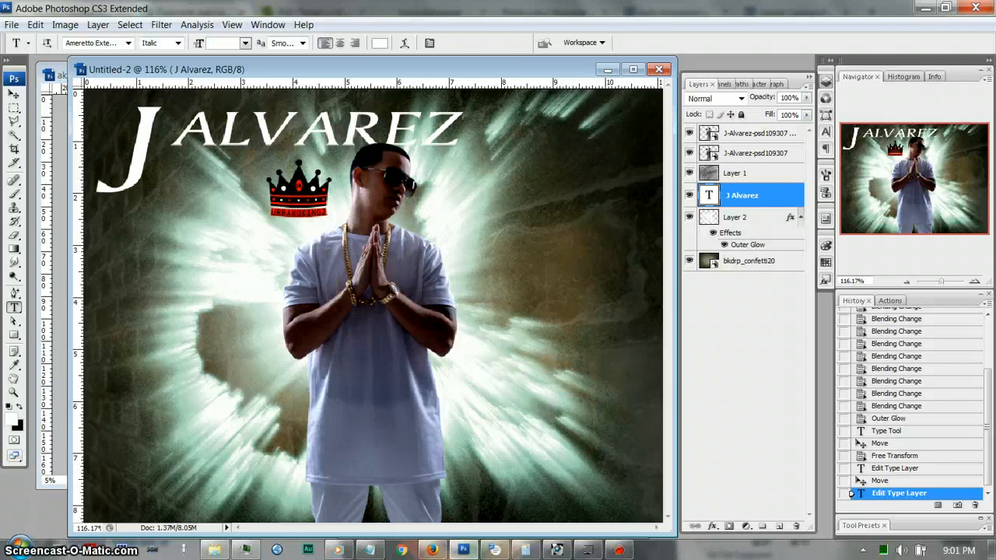
- Duplicate the J Alvarez text layer within the same document, keeping the default copy name
{"action": "right_click", "coordinate": [763, 195]}
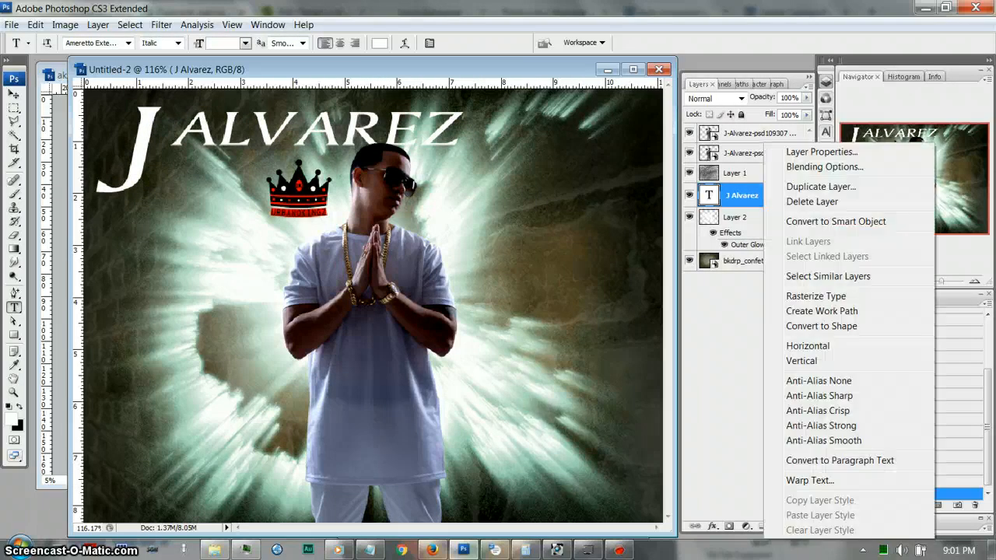
{"action": "left_click", "coordinate": [820, 187]}
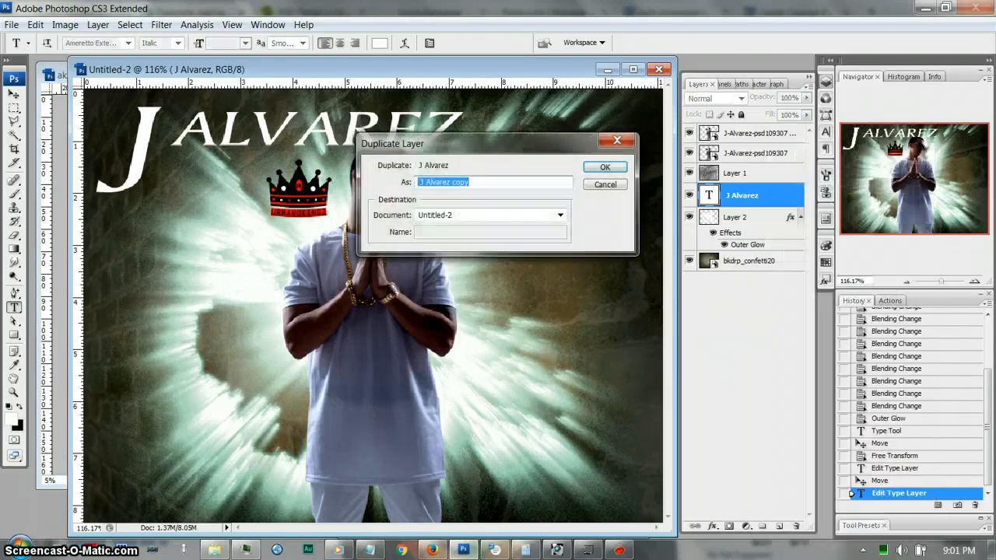
{"action": "left_click", "coordinate": [604, 166]}
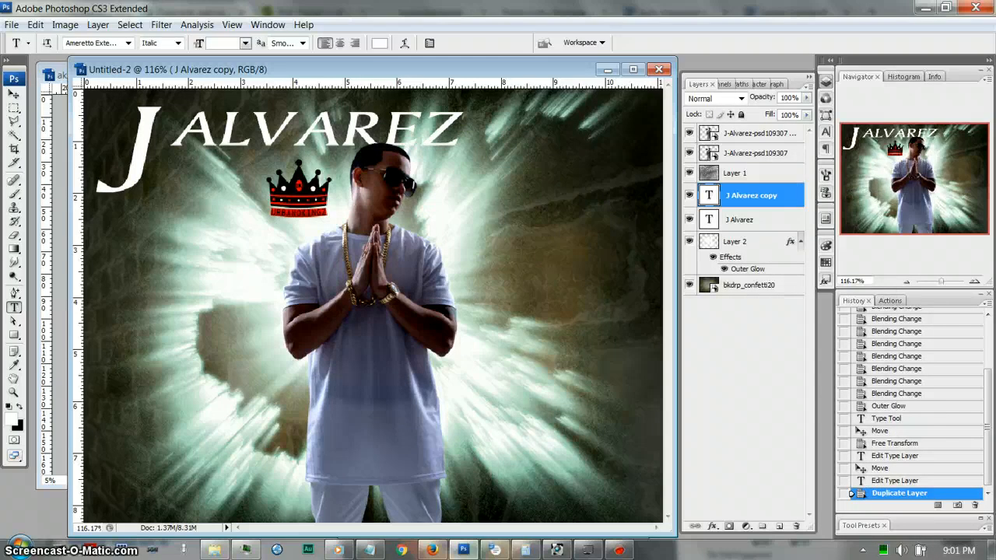
- Rasterize the J Alvarez copy layer and hide the original J Alvarez text layer
{"action": "right_click", "coordinate": [765, 195]}
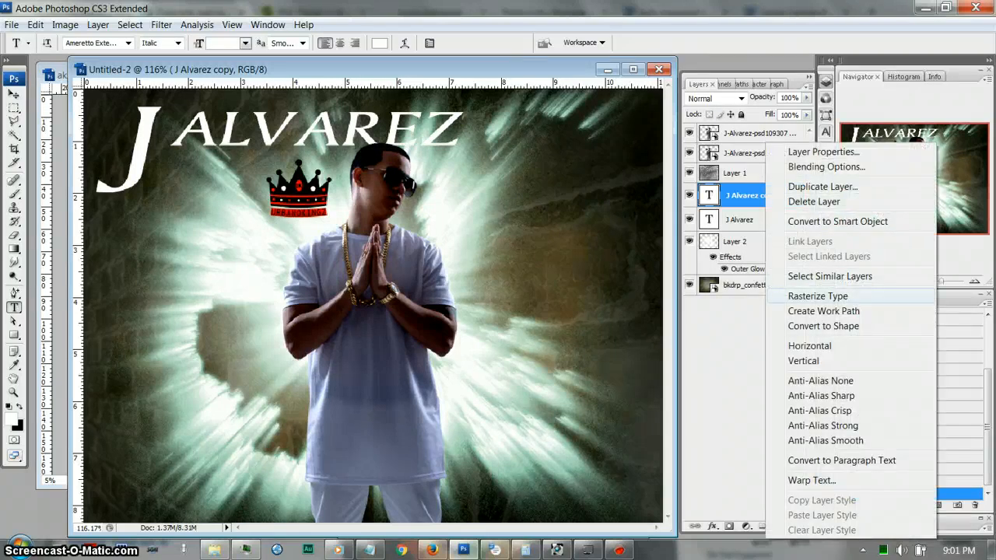
{"action": "left_click", "coordinate": [817, 295]}
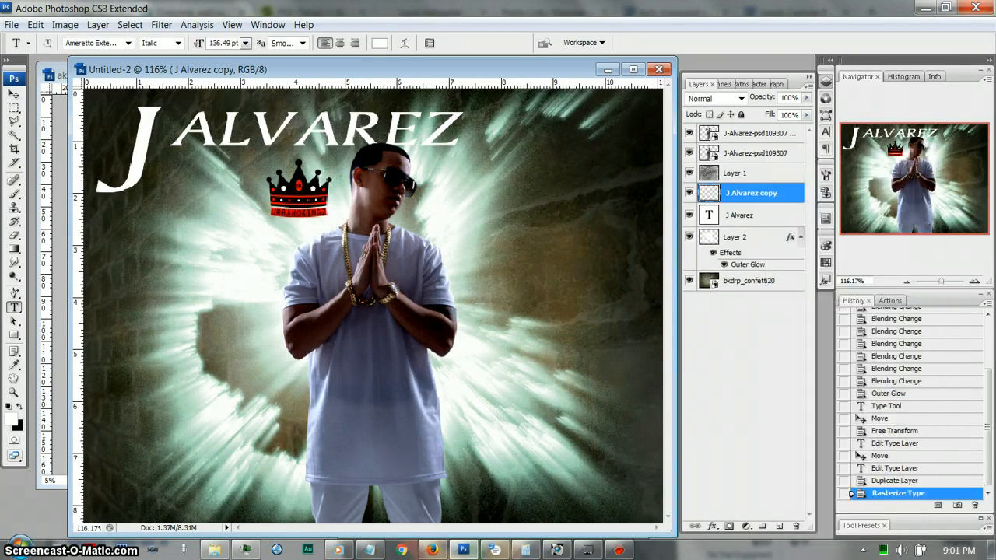
{"action": "left_click", "coordinate": [689, 214]}
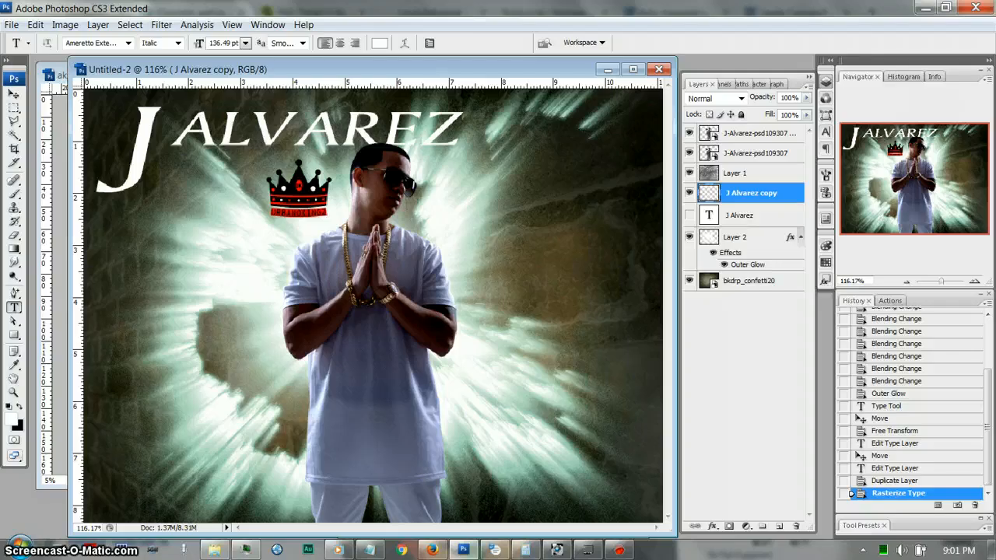
- Warp the rasterized title with a custom mesh, bending the ALVAREZ letters upward toward the final Z
{"action": "key", "text": "ctrl+t"}
{"action": "left_click", "coordinate": [482, 43]}
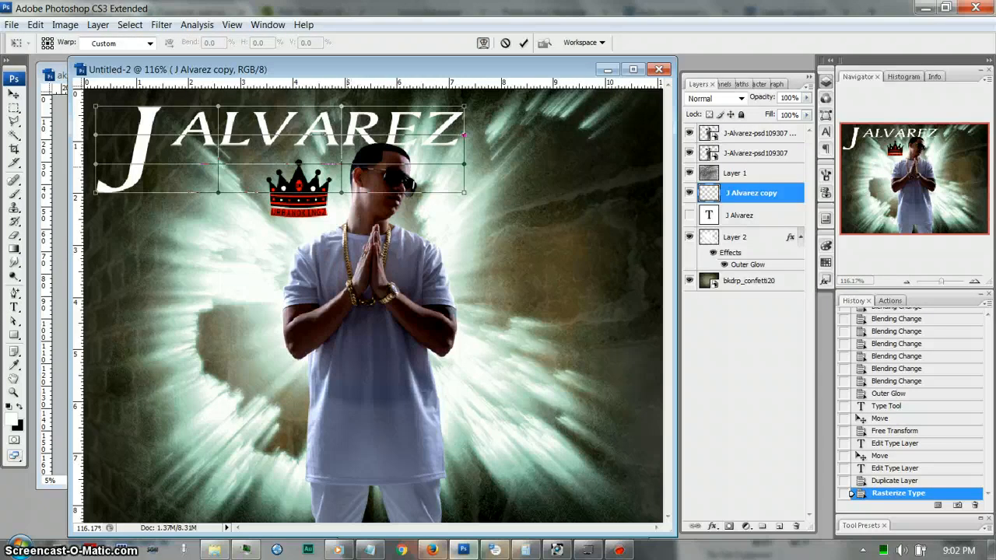
{"action": "left_click_drag", "start_coordinate": [342, 164], "coordinate": [341, 154]}
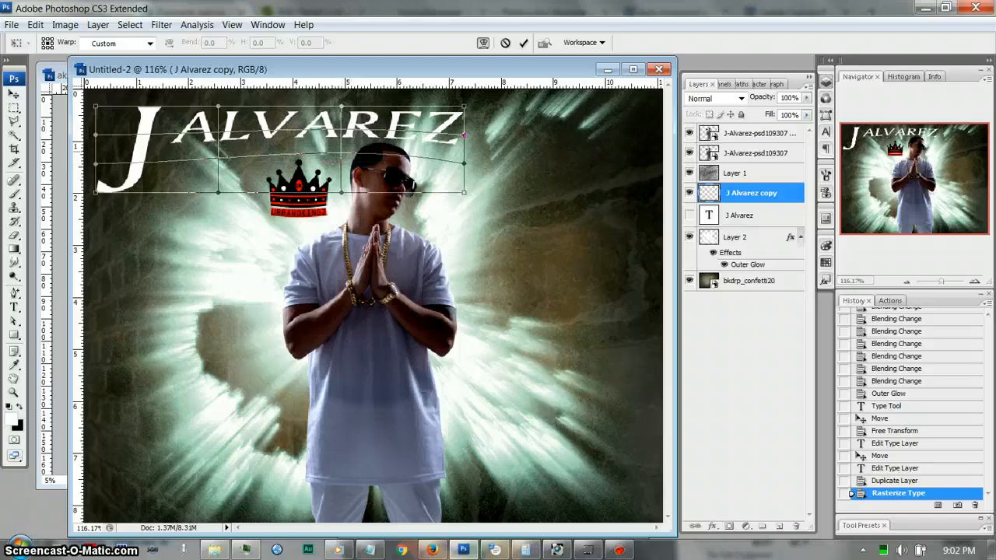
{"action": "left_click_drag", "start_coordinate": [464, 163], "coordinate": [457, 121]}
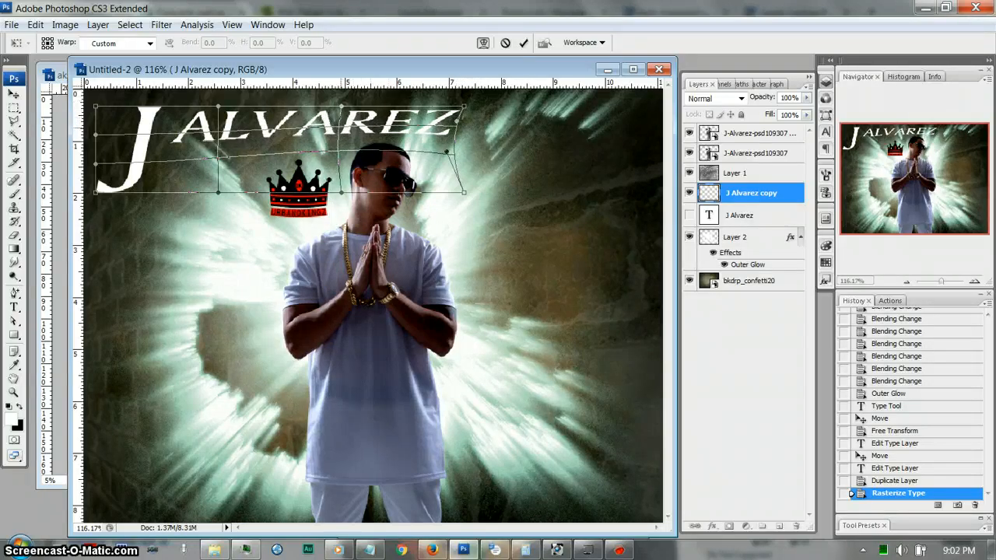
{"action": "left_click_drag", "start_coordinate": [341, 127], "coordinate": [338, 123]}
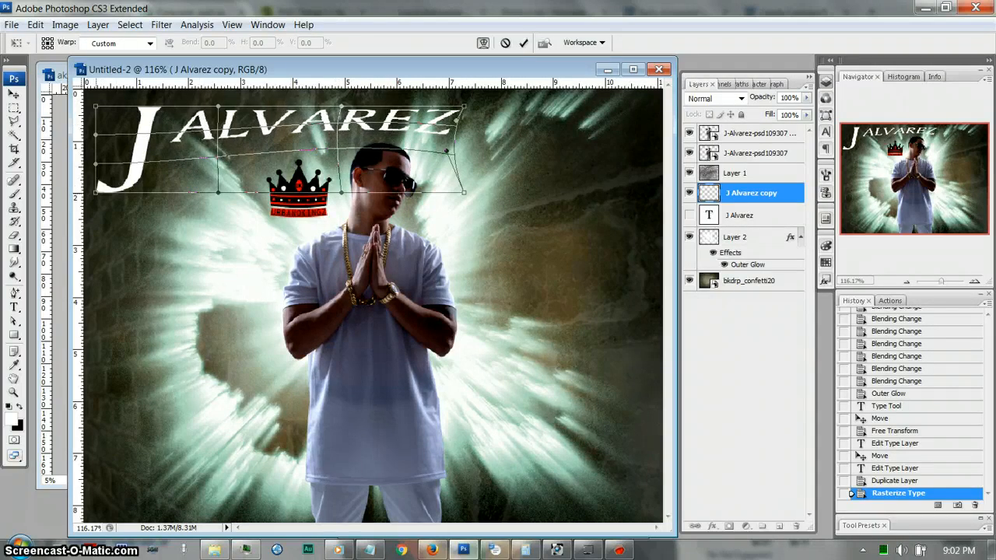
- Stretch the lower end of the J downward and pull the mesh's bottom edge into a deep downward curve
{"action": "left_click_drag", "start_coordinate": [95, 192], "coordinate": [95, 213]}
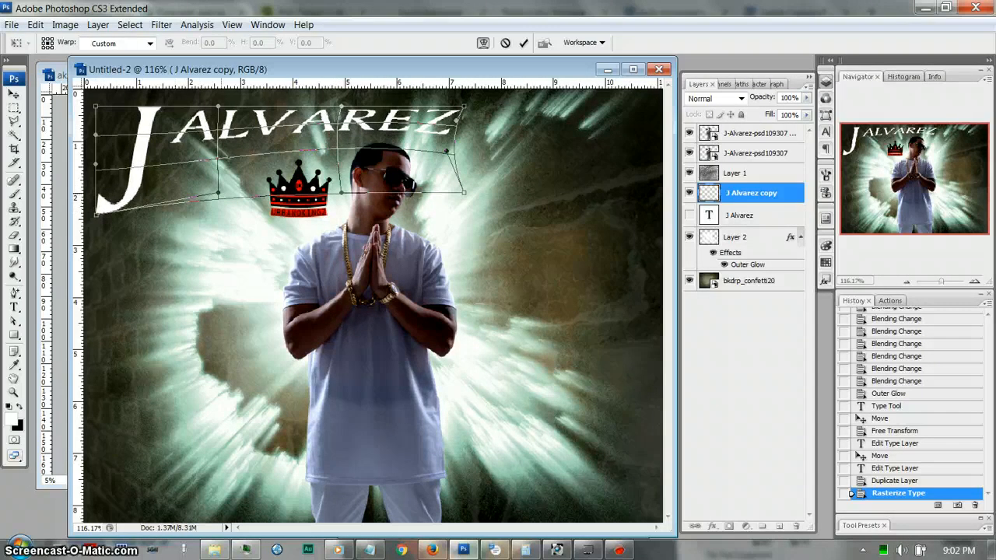
{"action": "left_click_drag", "start_coordinate": [218, 192], "coordinate": [226, 170]}
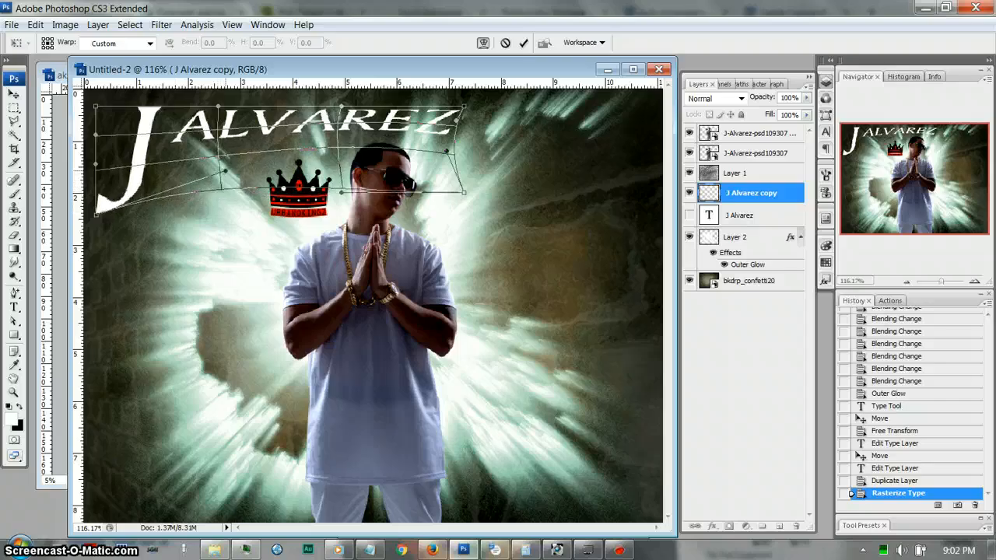
{"action": "left_click_drag", "start_coordinate": [342, 192], "coordinate": [254, 401]}
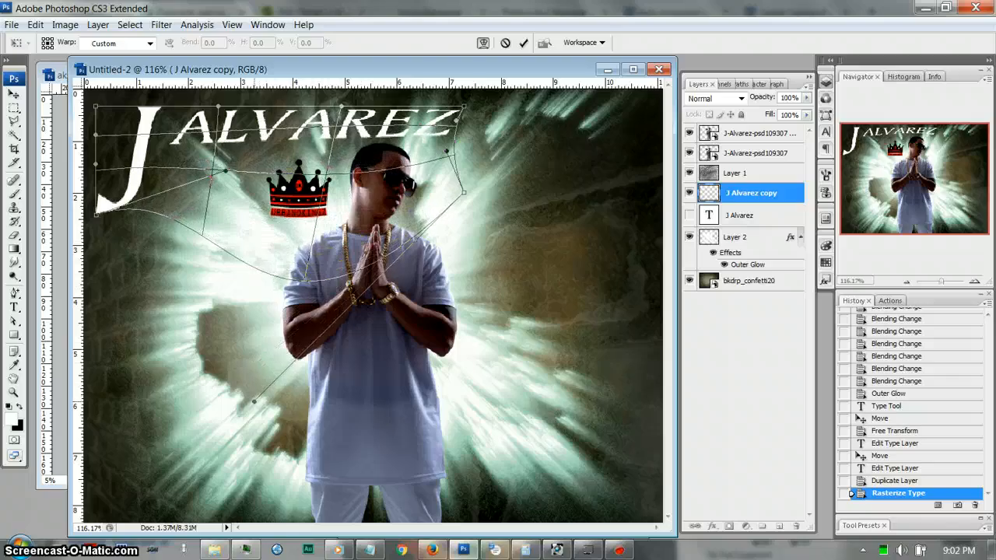
{"action": "left_click_drag", "start_coordinate": [226, 169], "coordinate": [276, 237]}
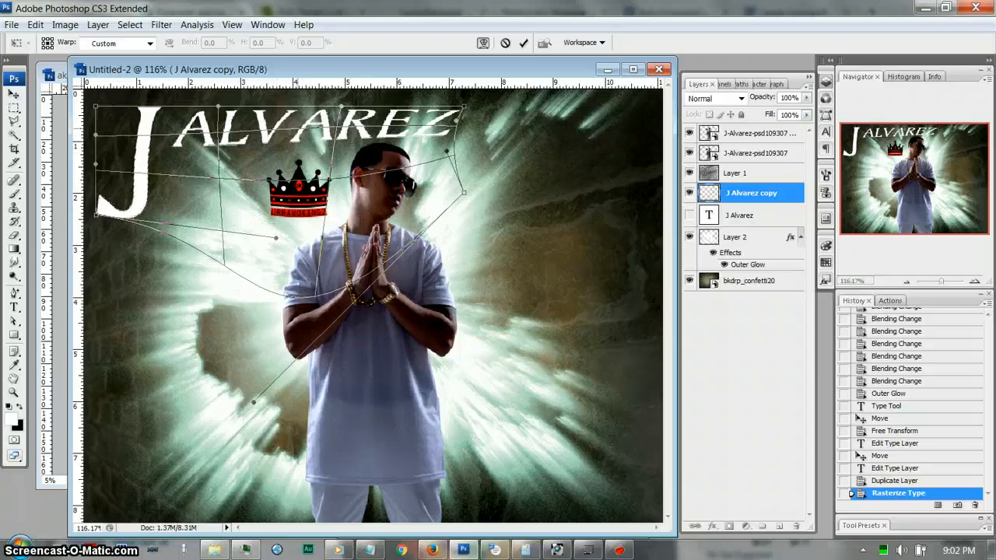
- Fine-tune the warp around the middle of the ALVAREZ letters and apply the transformation
{"action": "left_click_drag", "start_coordinate": [292, 129], "coordinate": [292, 141]}
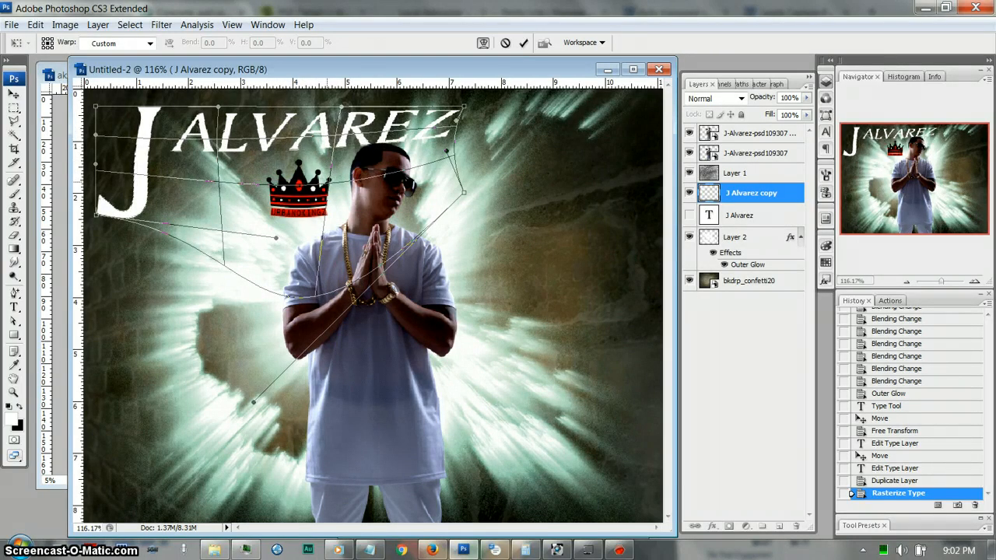
{"action": "left_click_drag", "start_coordinate": [317, 182], "coordinate": [324, 169]}
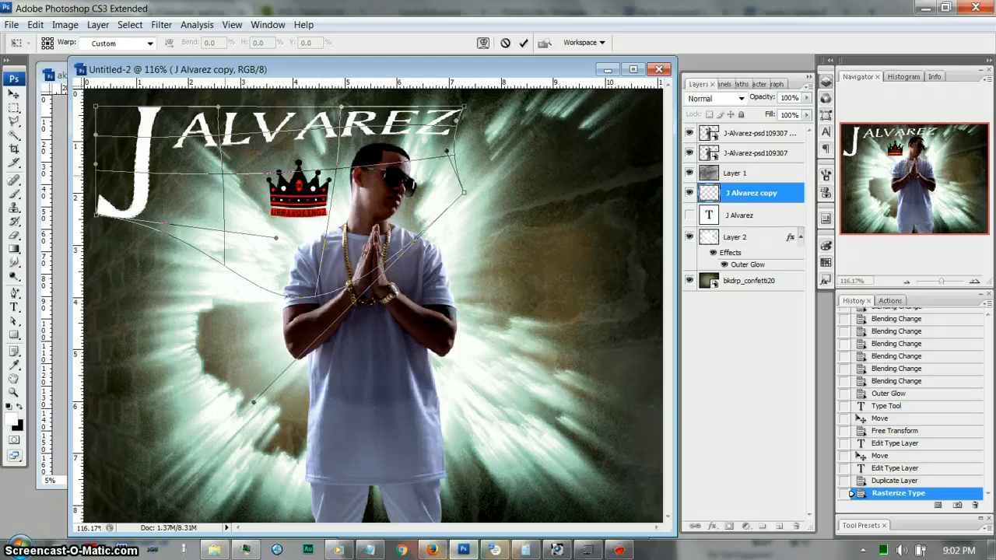
{"action": "left_click_drag", "start_coordinate": [223, 173], "coordinate": [224, 183]}
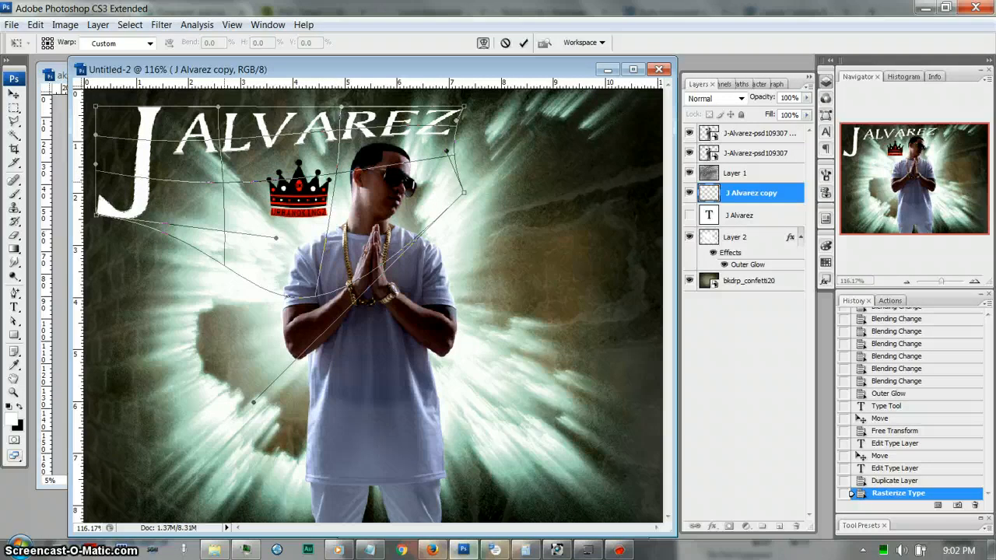
{"action": "key", "text": "Return"}
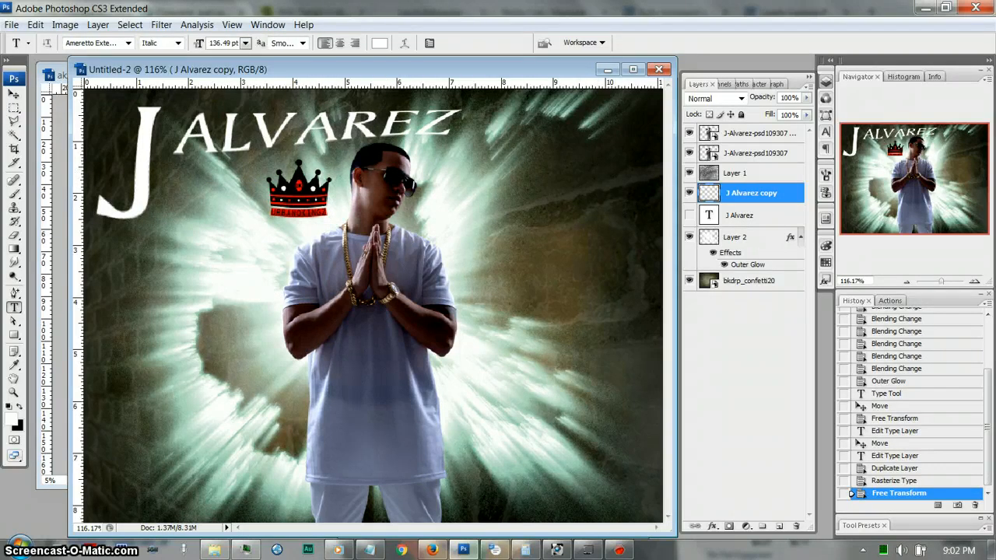
- Add a Satin effect to the J Alvarez copy layer with the default Multiply settings
{"action": "double_click", "coordinate": [789, 193]}
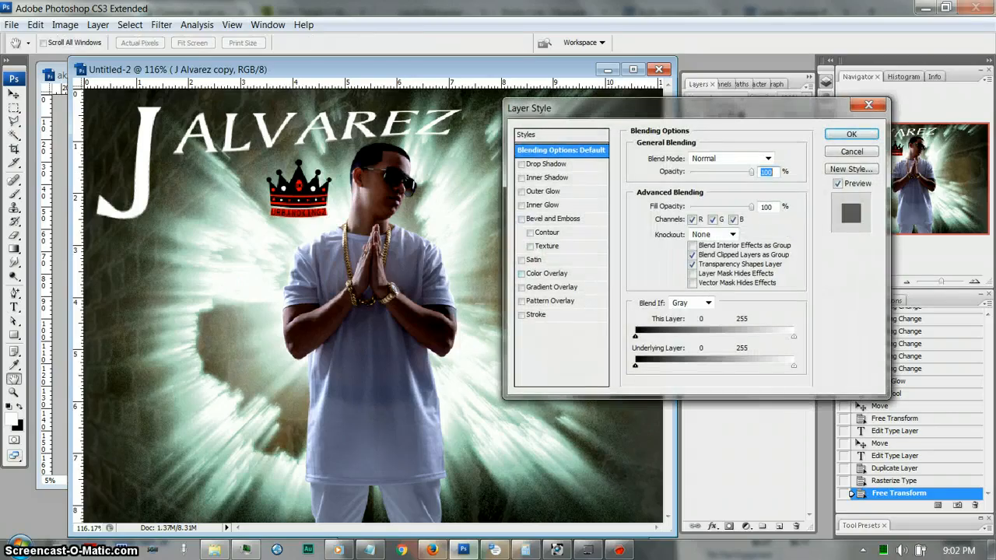
{"action": "left_click", "coordinate": [521, 259]}
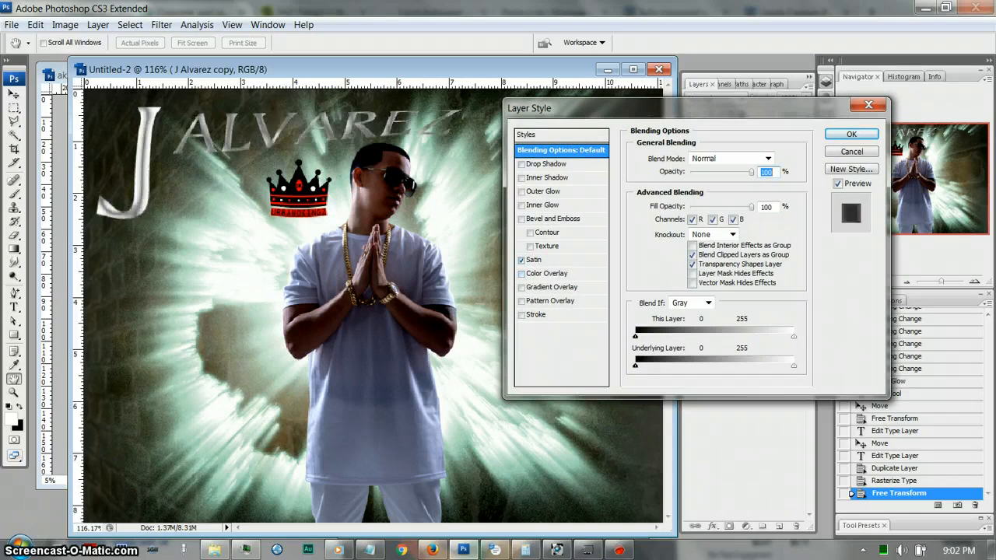
{"action": "left_click", "coordinate": [534, 260]}
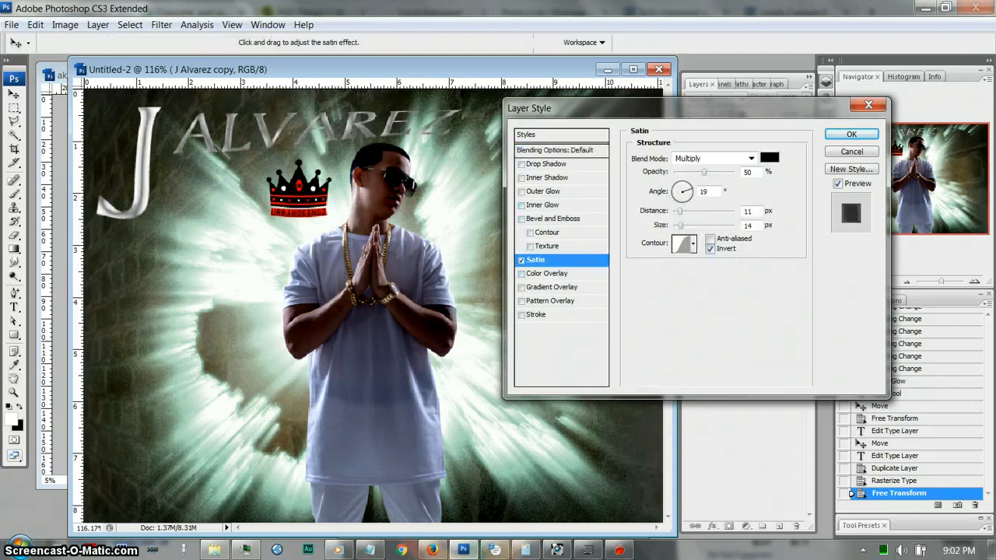
- Add an outside stroke in dark grey 1c1c1c to the J Alvarez copy layer and apply the layer style
{"action": "left_click", "coordinate": [521, 314]}
{"action": "left_click", "coordinate": [537, 314]}
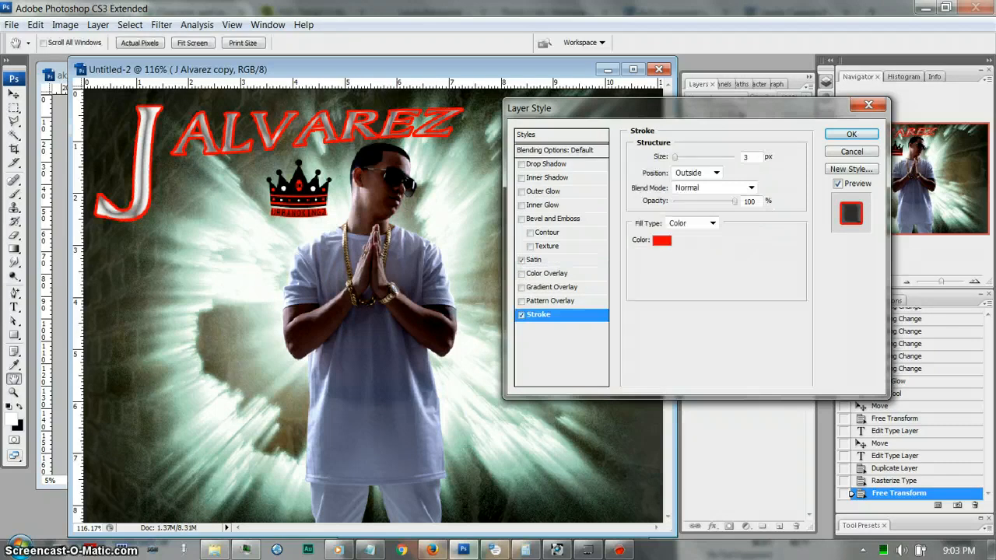
{"action": "left_click", "coordinate": [662, 239]}
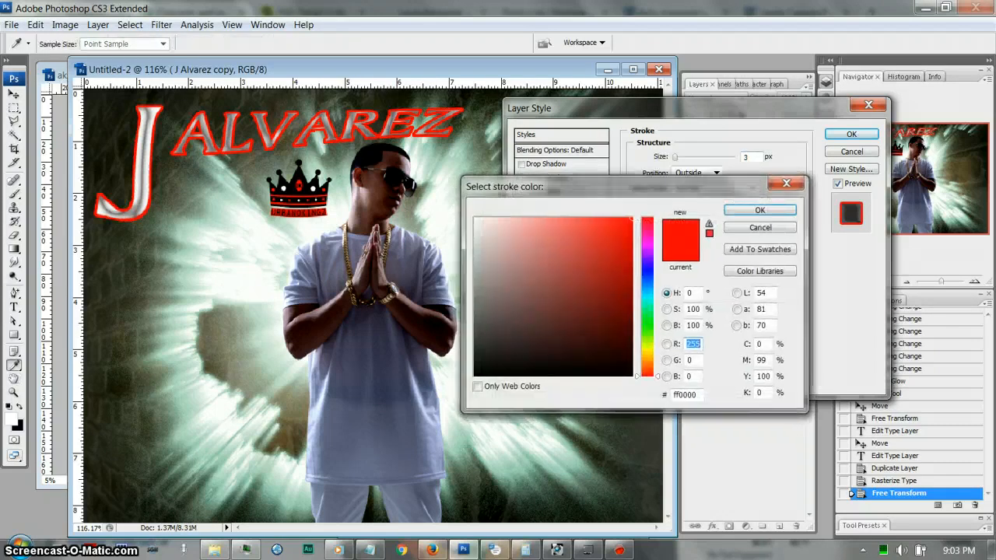
{"action": "left_click", "coordinate": [475, 358]}
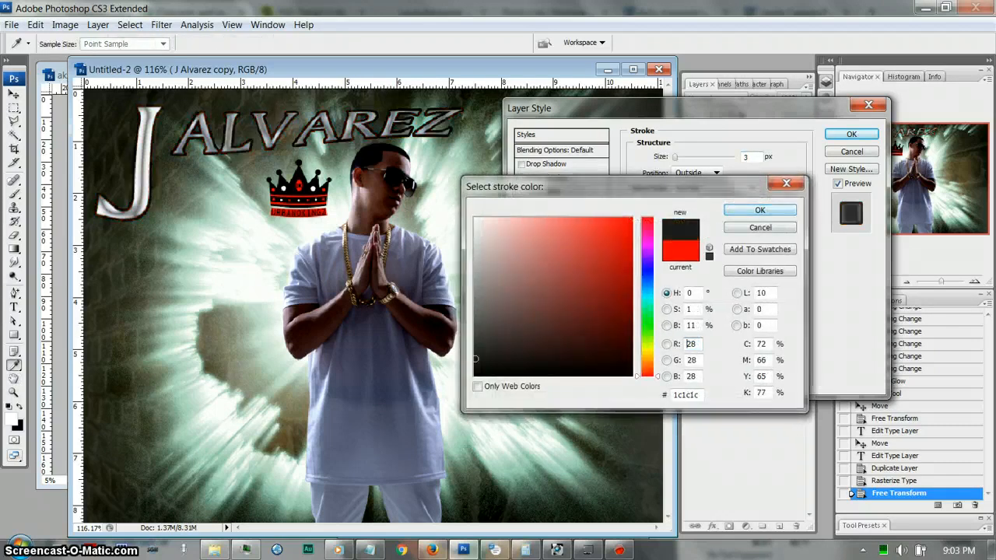
{"action": "left_click", "coordinate": [760, 210]}
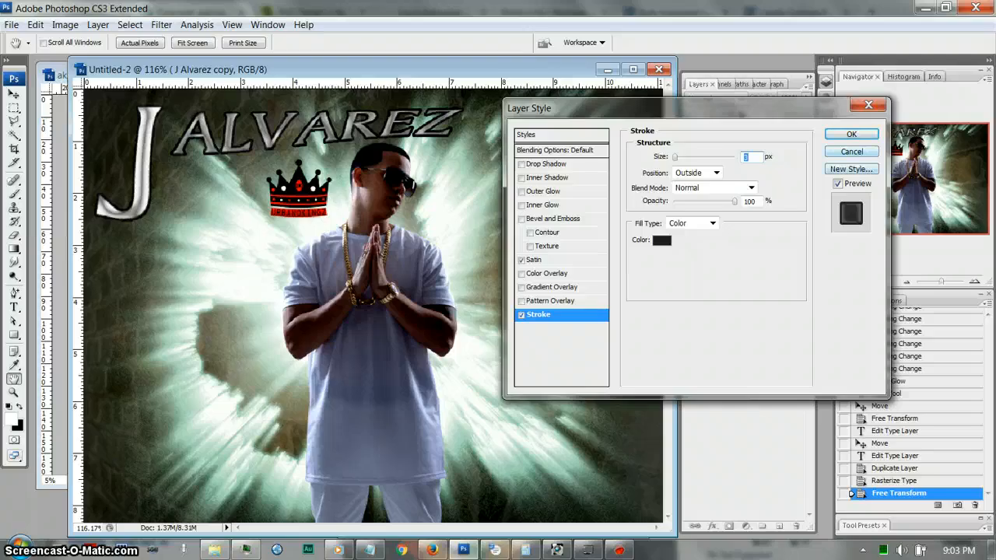
{"action": "key", "text": "Return"}
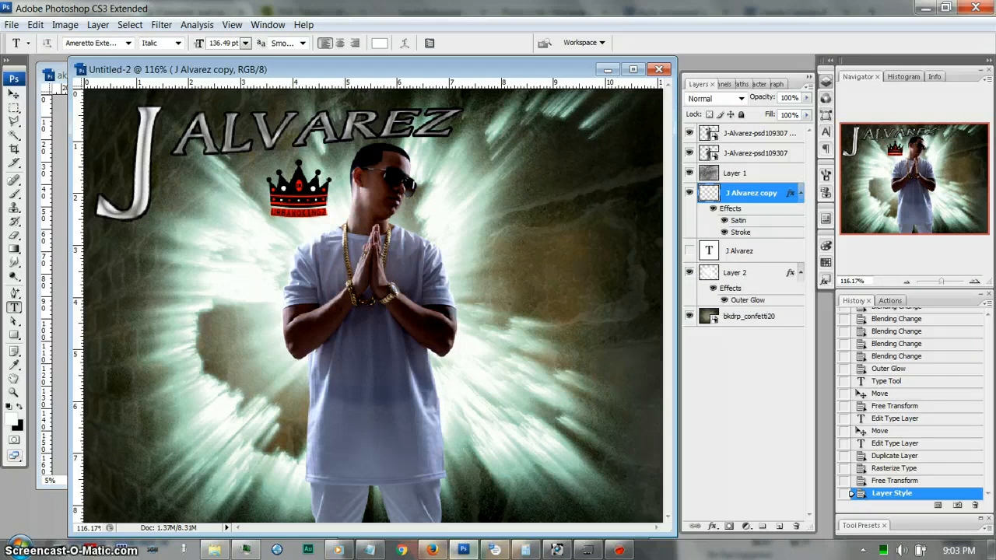
- Reduce the stroke size on the J Alvarez copy layer to 1 px
{"action": "double_click", "coordinate": [740, 232]}
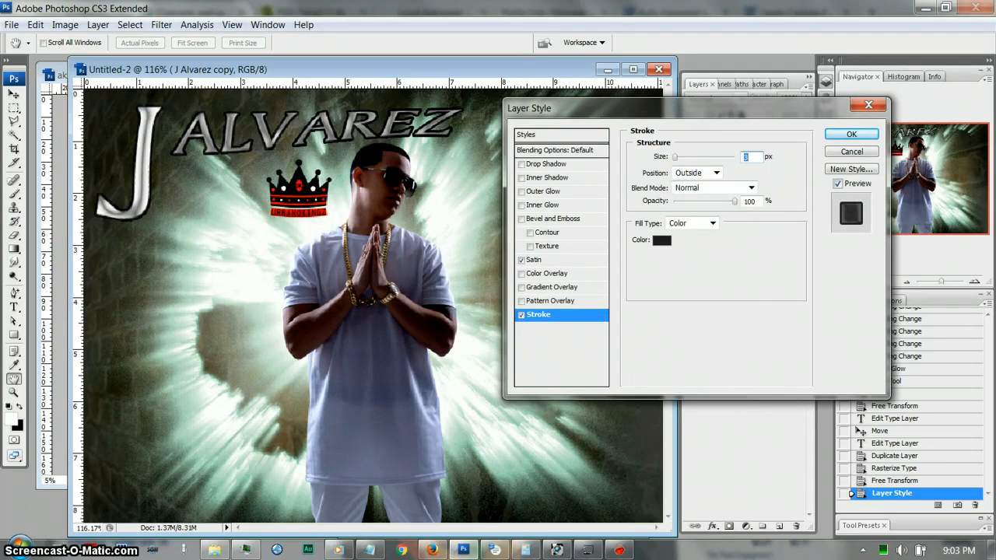
{"action": "key", "text": "Down"}
{"action": "key", "text": "Down"}
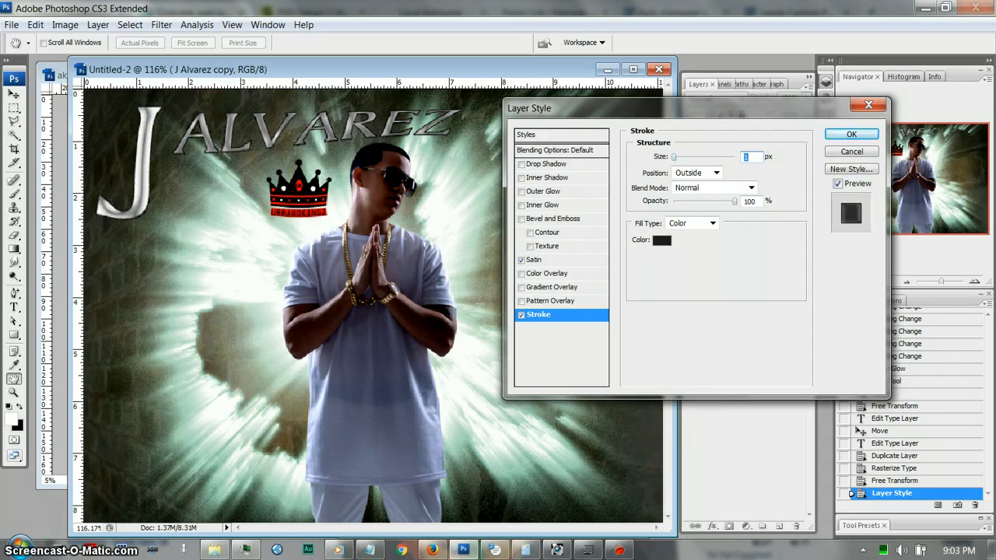
{"action": "key", "text": "Return"}
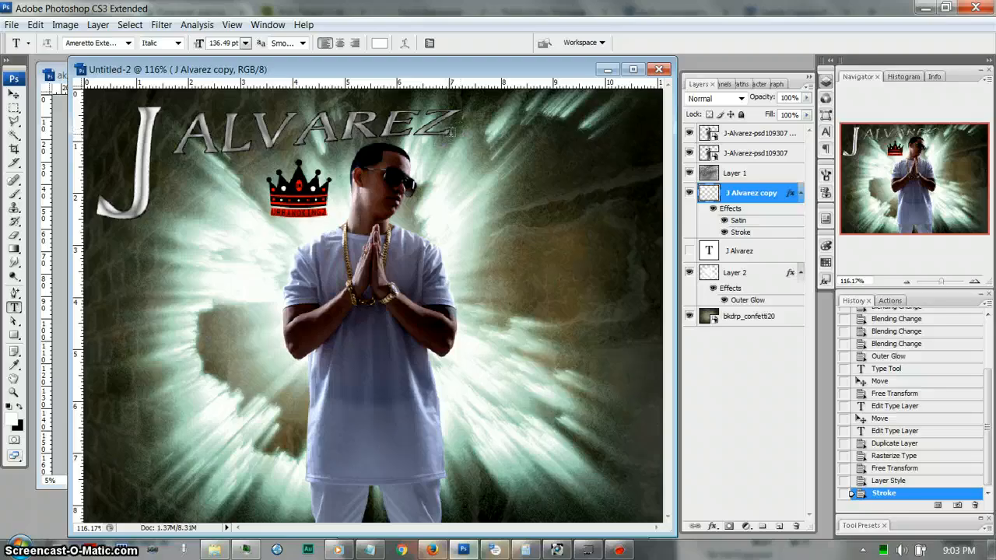
- Add a three-line text "Remix / REggaton / Luv" beside the figure's lower right side
{"action": "key", "text": "ctrl+minus"}
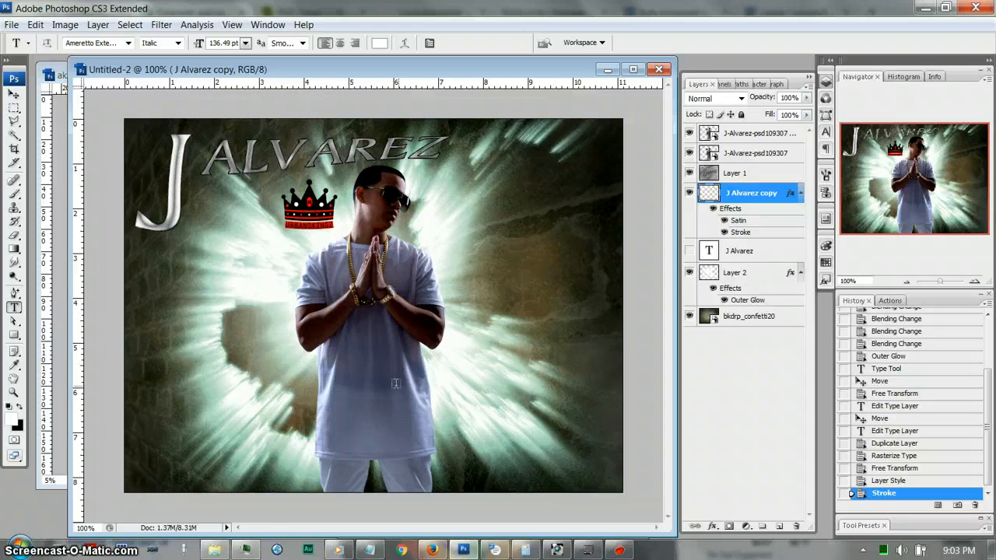
{"action": "left_click", "coordinate": [437, 396]}
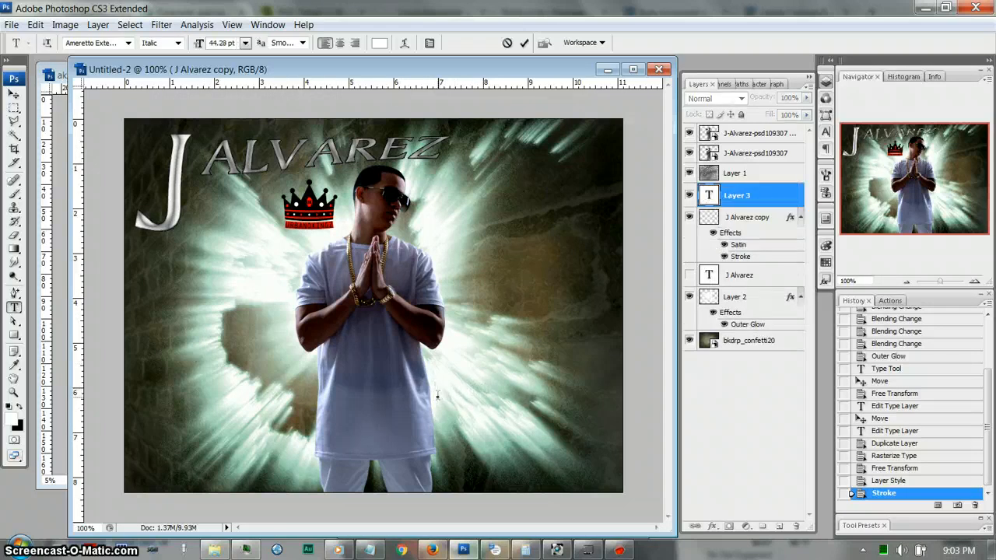
{"action": "type", "text": "De"}
{"action": "type", "text": "mix REgg"}
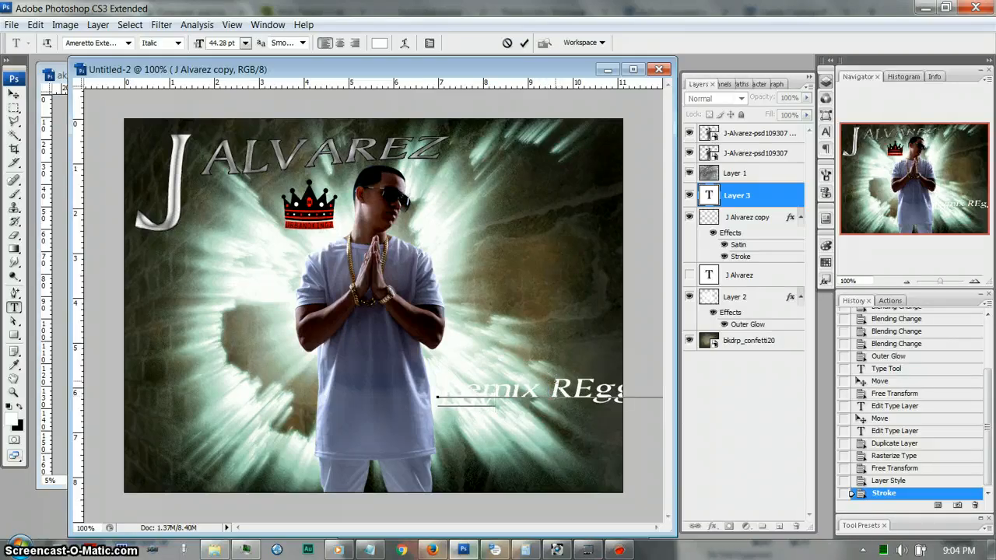
{"action": "key", "text": "Return"}
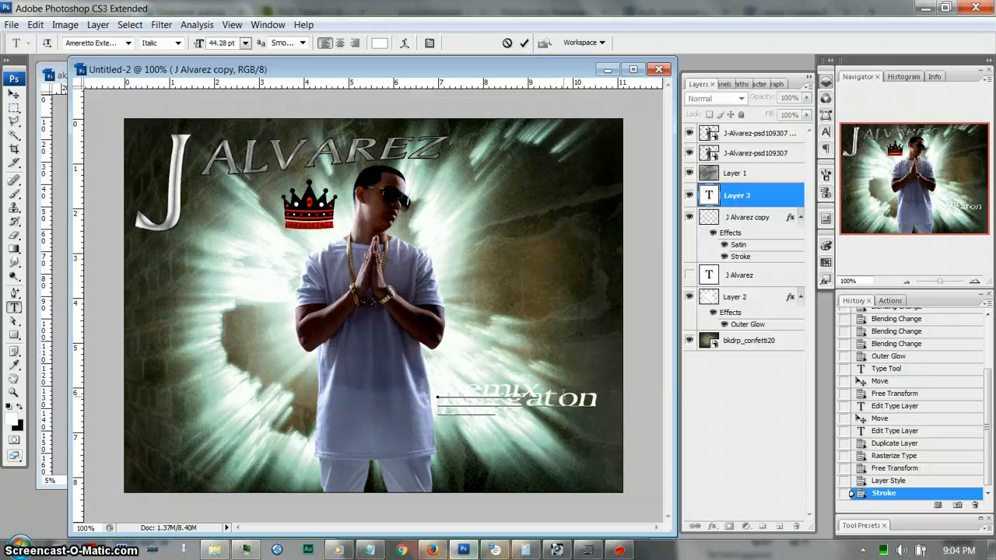
- Set the leading of the whole Remix REggaton Luv text to Auto and commit the text
{"action": "key", "text": "ctrl+a"}
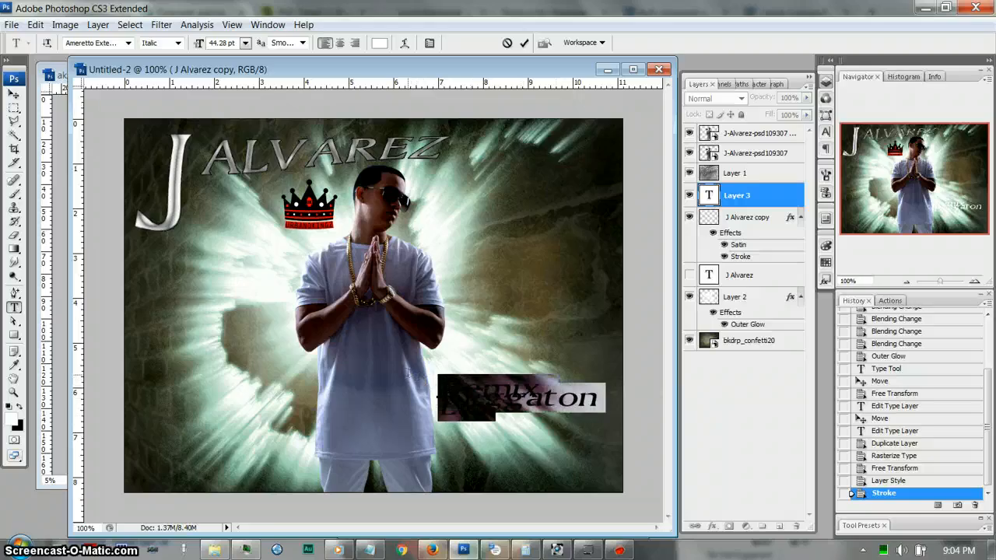
{"action": "key", "text": "ctrl+t"}
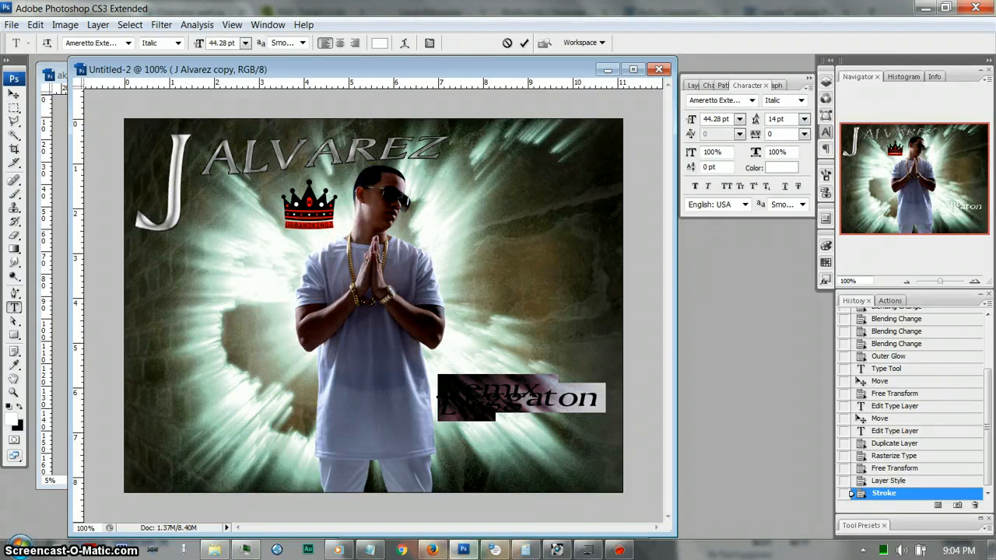
{"action": "left_click", "coordinate": [803, 119]}
{"action": "left_click", "coordinate": [798, 134]}
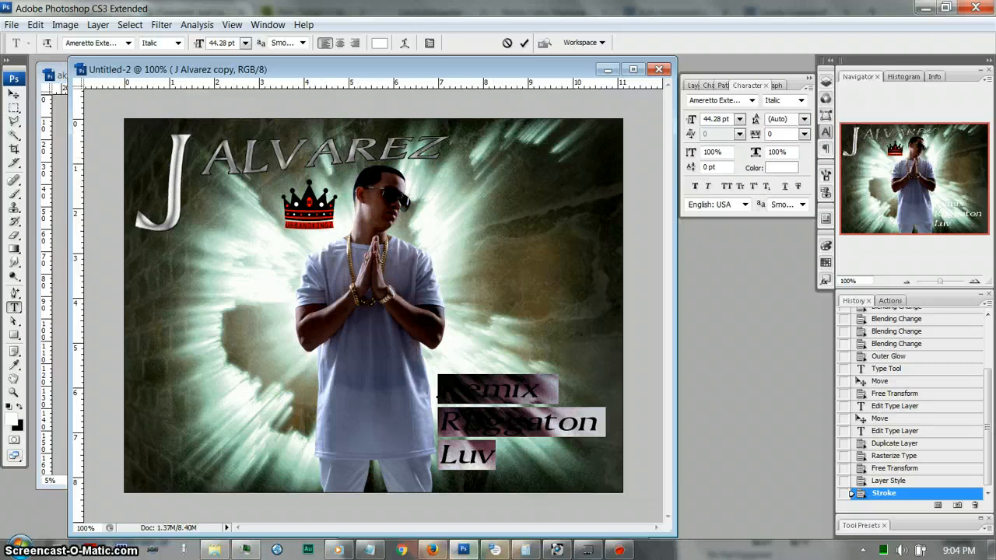
{"action": "left_click", "coordinate": [14, 93]}
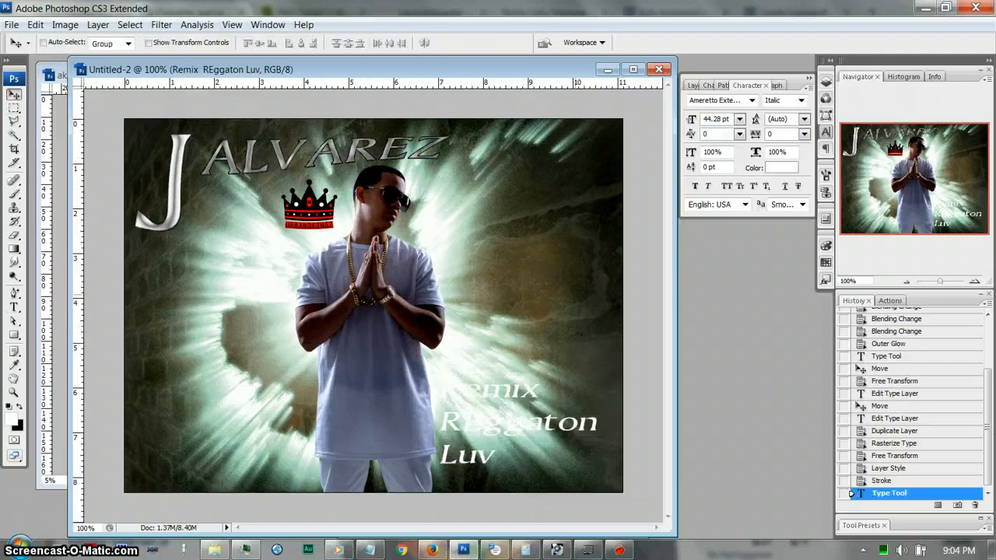
- Change the colour of the Remix REggaton Luv text to bright pink f507a9
{"action": "left_click", "coordinate": [781, 167]}
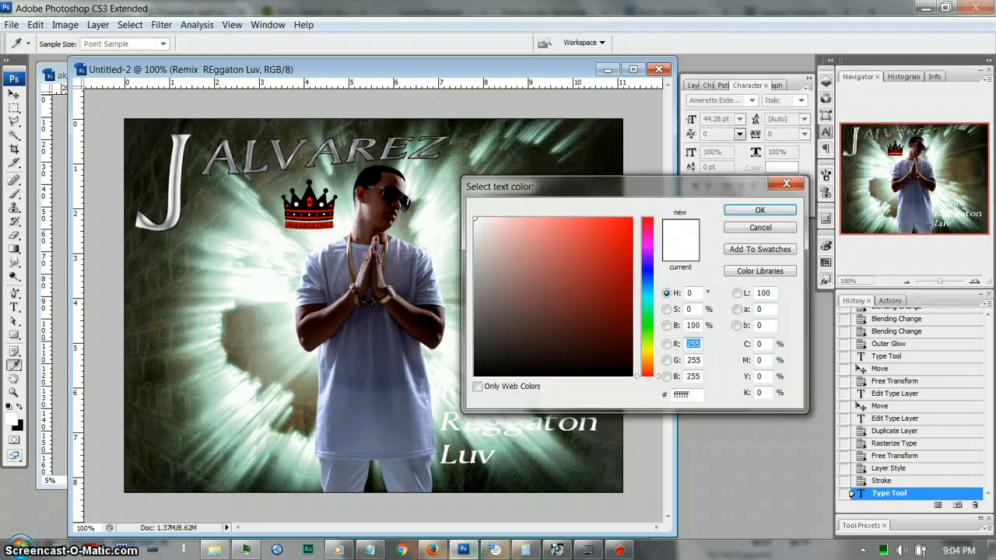
{"action": "left_click", "coordinate": [647, 255]}
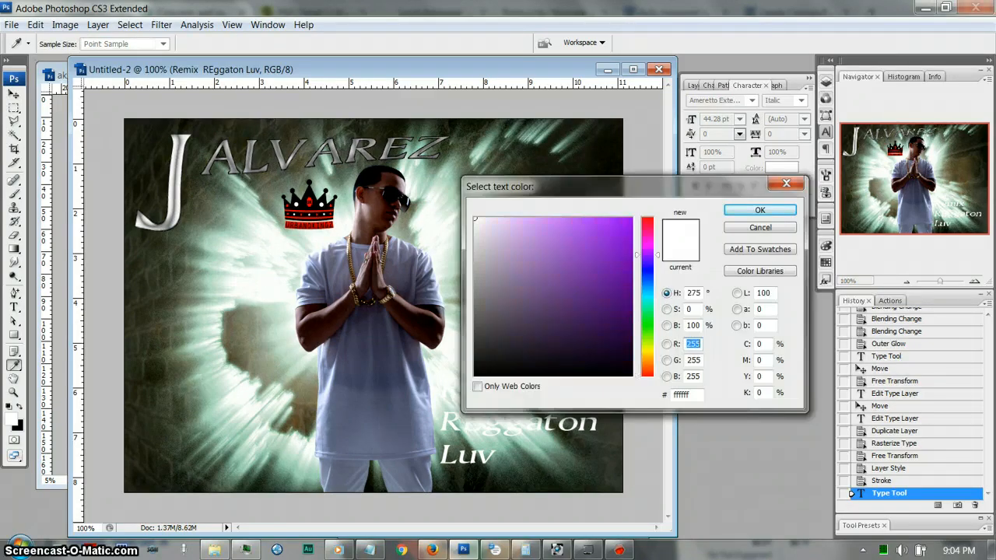
{"action": "left_click", "coordinate": [630, 247]}
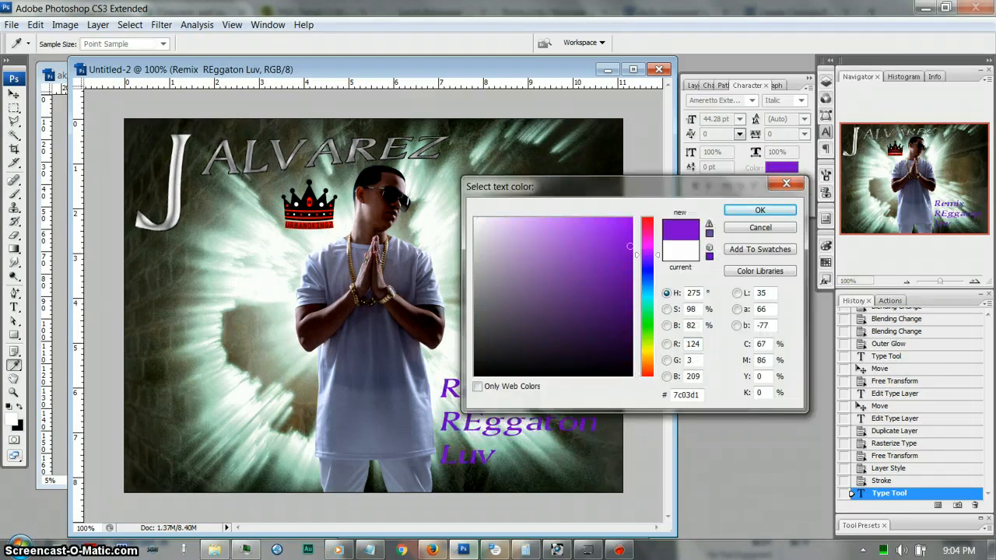
{"action": "left_click", "coordinate": [647, 236]}
{"action": "left_click", "coordinate": [627, 224]}
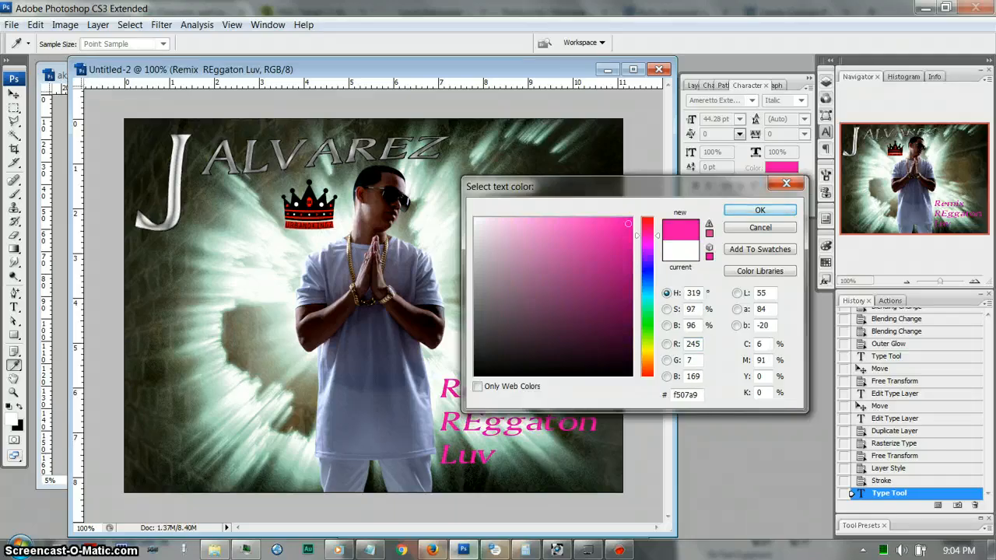
{"action": "left_click", "coordinate": [759, 210]}
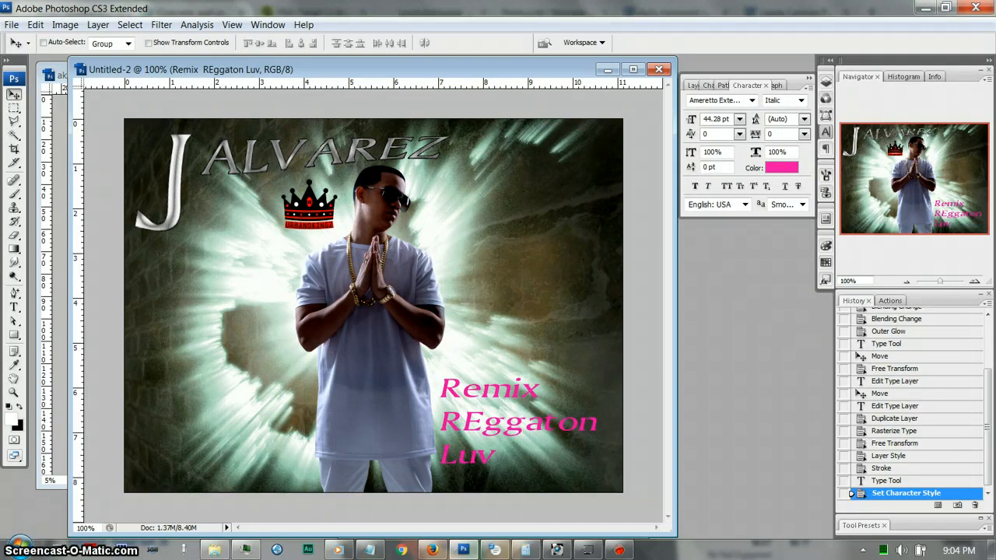
- Recolour the Remix REggaton Luv text to red ff0000, sampled from the crown logo
{"action": "left_click", "coordinate": [691, 85]}
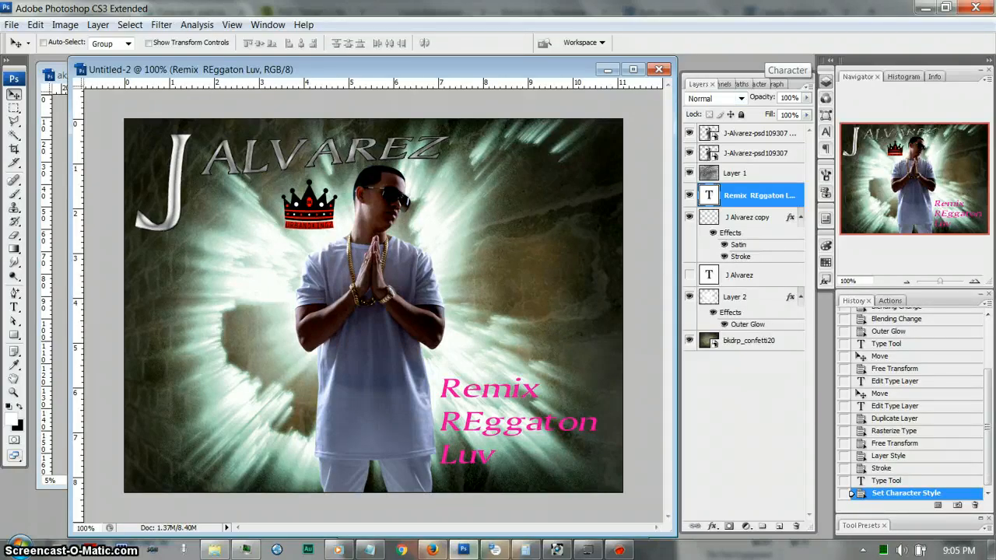
{"action": "left_click", "coordinate": [759, 84]}
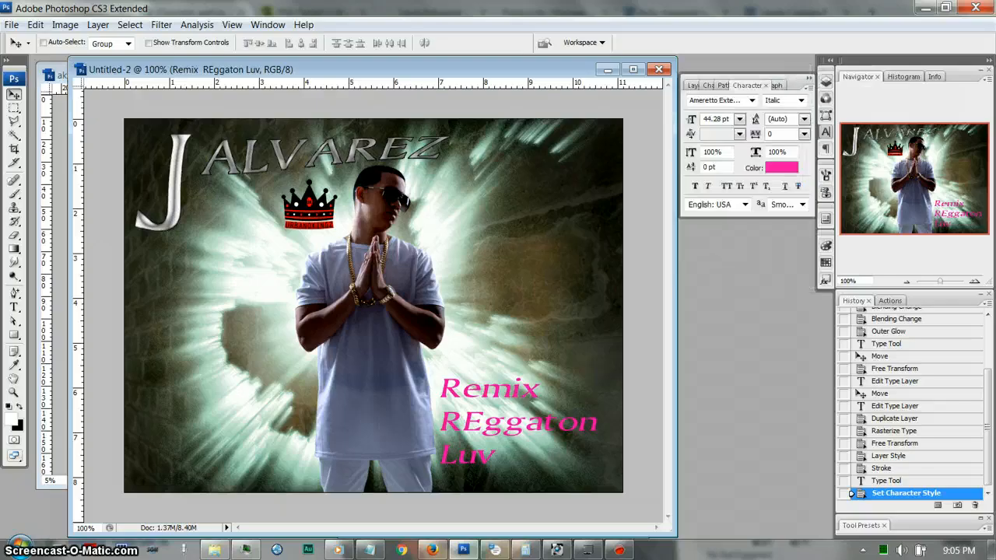
{"action": "left_click", "coordinate": [781, 167]}
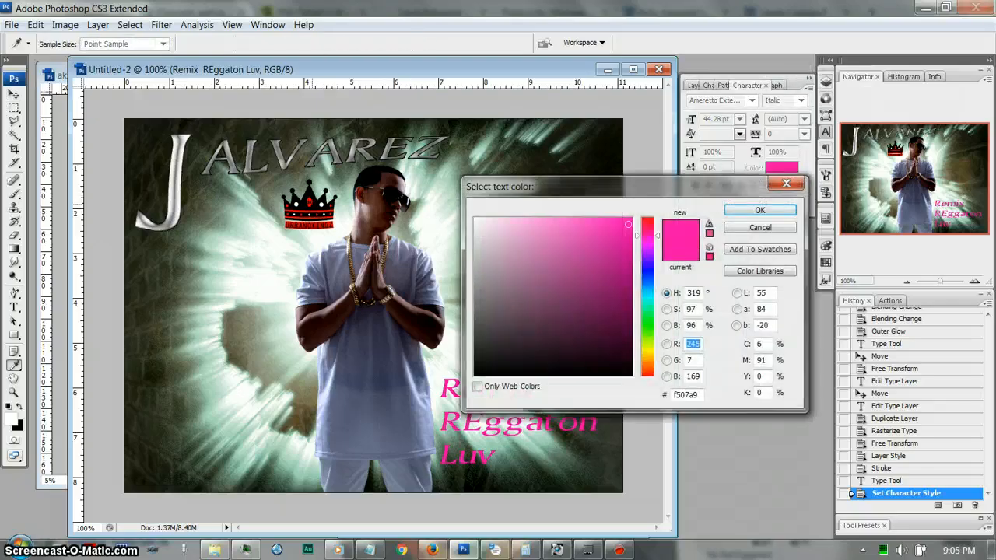
{"action": "left_click", "coordinate": [310, 218]}
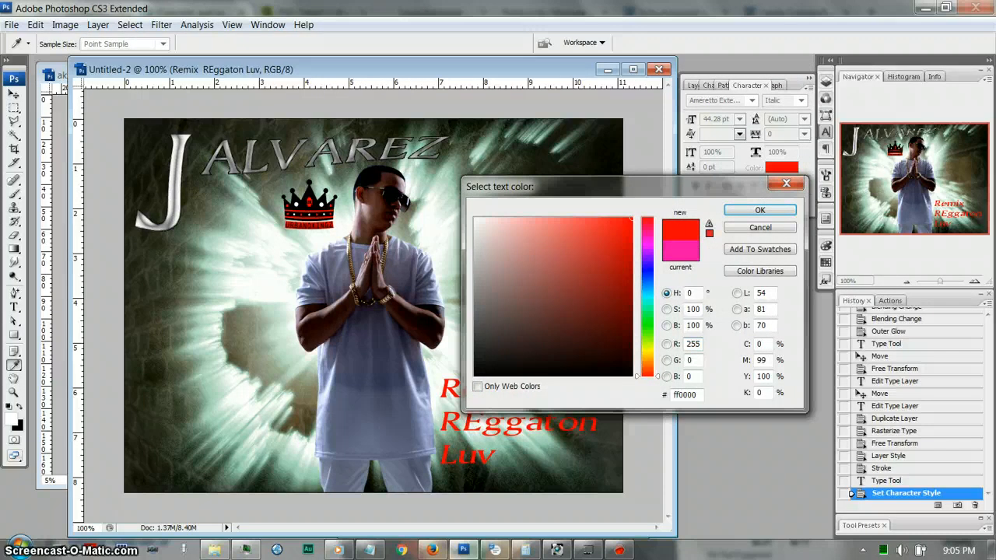
{"action": "left_click", "coordinate": [750, 210]}
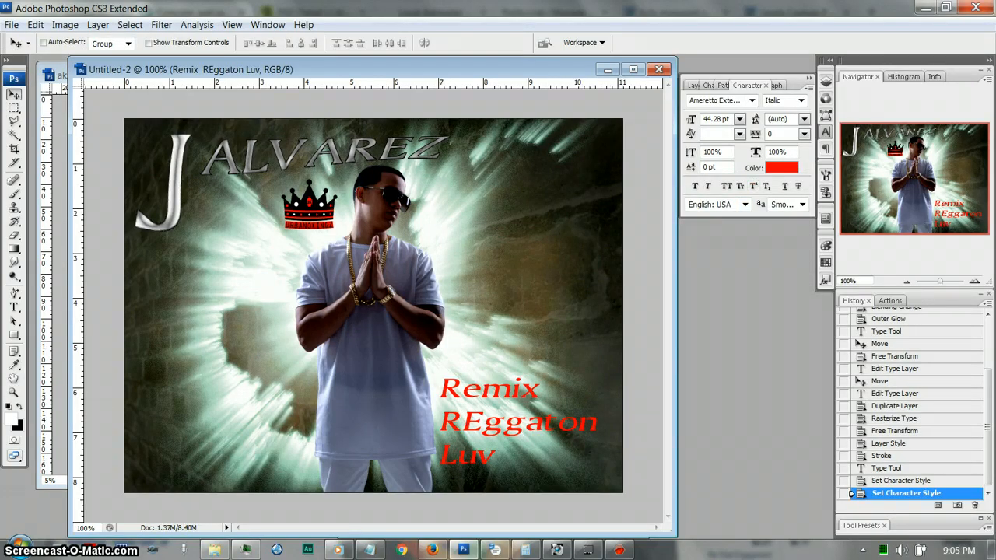
{"action": "left_click", "coordinate": [557, 550]}
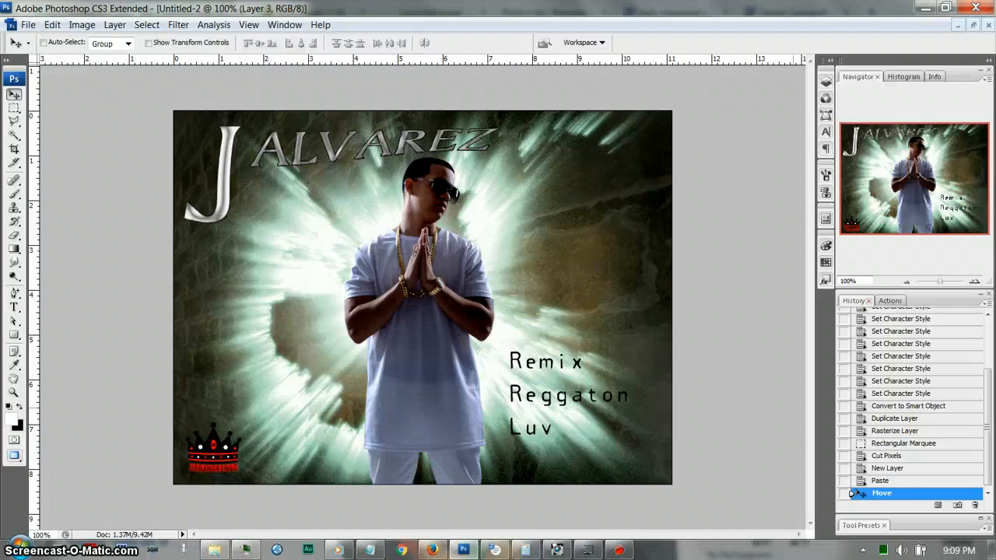
{"action": "left_click", "coordinate": [557, 550]}
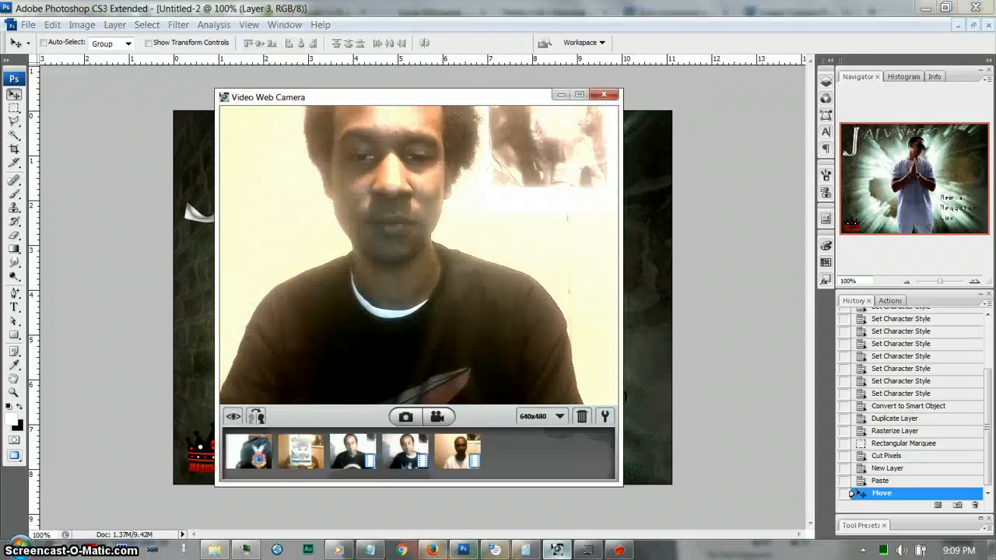
{"action": "left_click", "coordinate": [557, 550]}
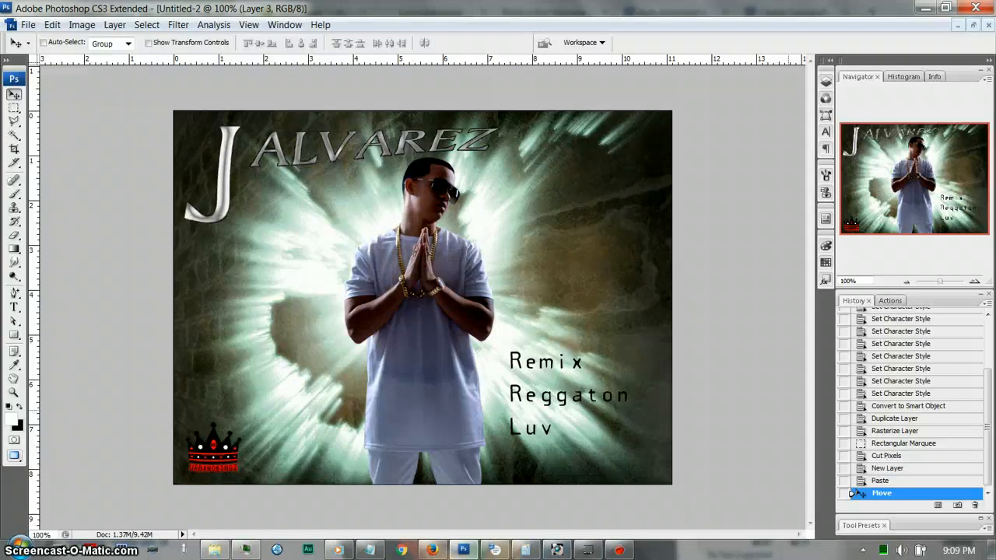